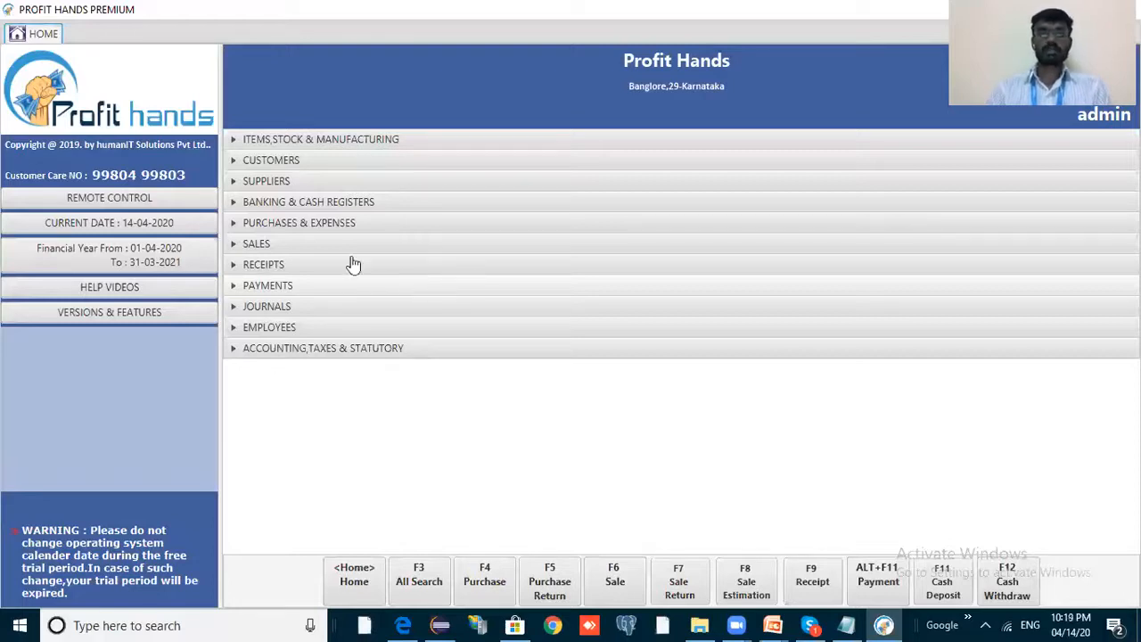
Open the Payments list (22 payments totalling 56079.00) in its own tab, then go back to the home dashboard.
{"action": "left_click", "coordinate": [303, 295]}
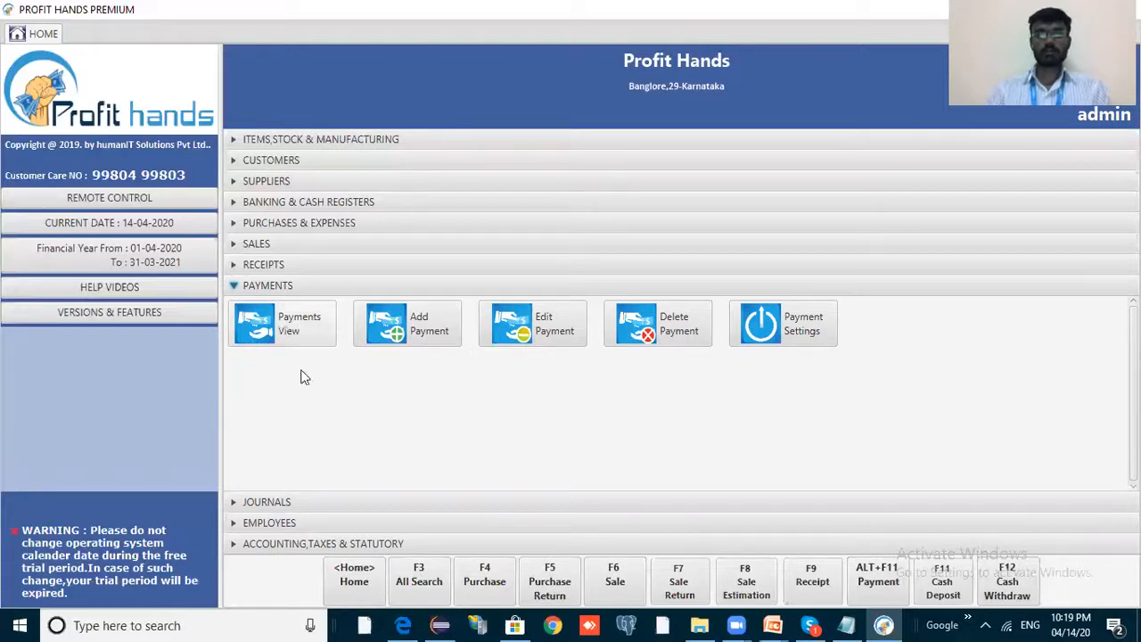
{"action": "left_click", "coordinate": [297, 328]}
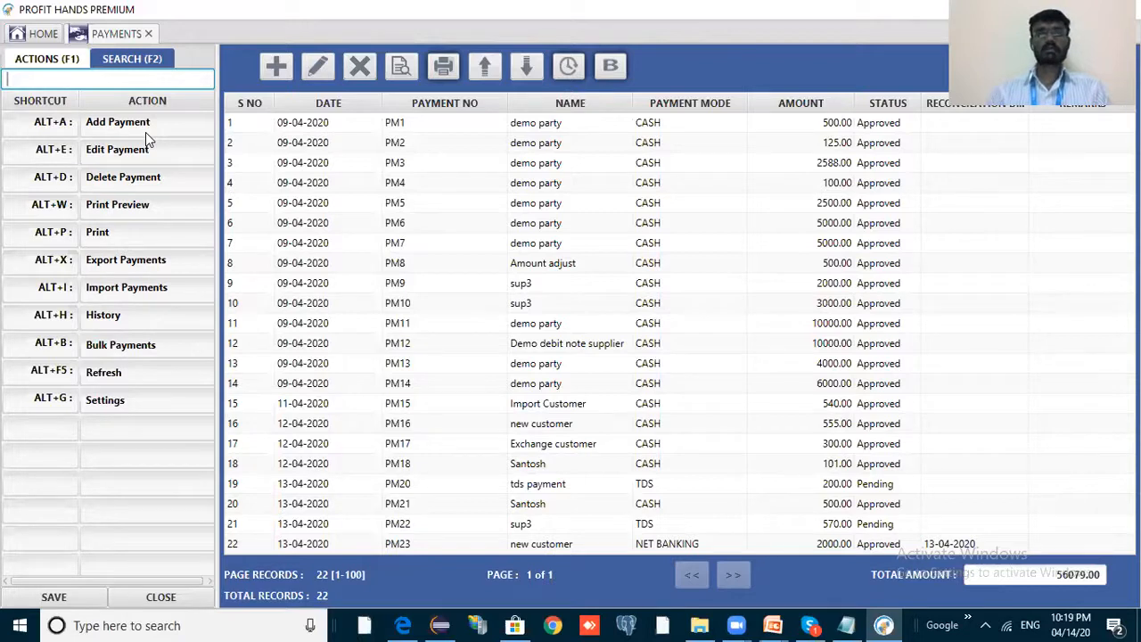
{"action": "left_click", "coordinate": [33, 36]}
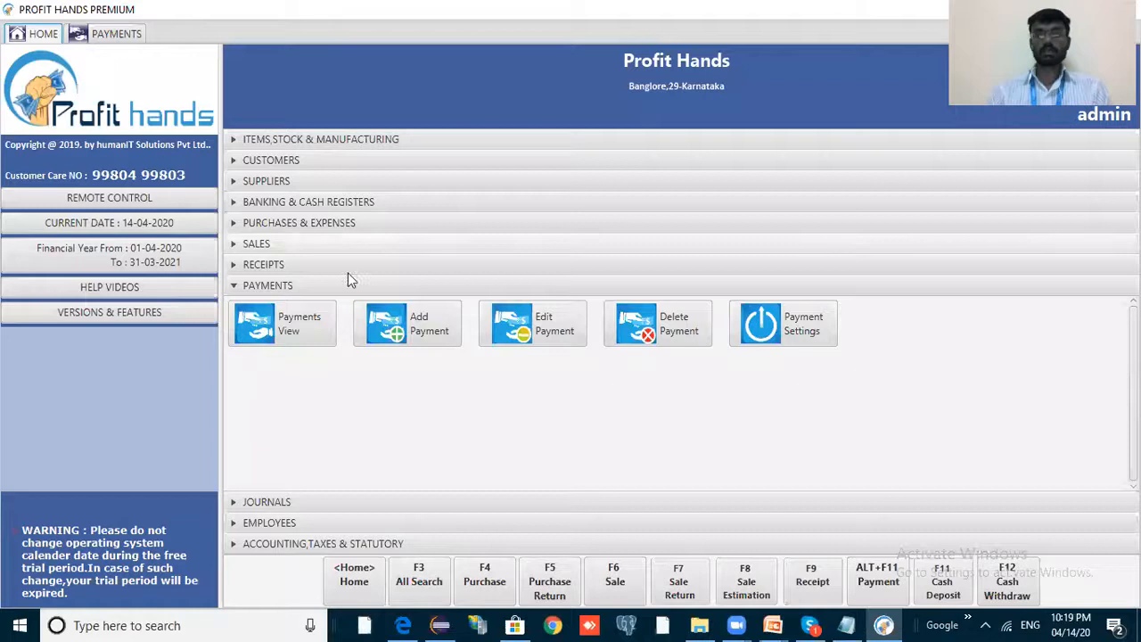
Start new purchase invoice PI 19 and create a new supplier from the typed name as its party.
{"action": "left_click", "coordinate": [357, 222]}
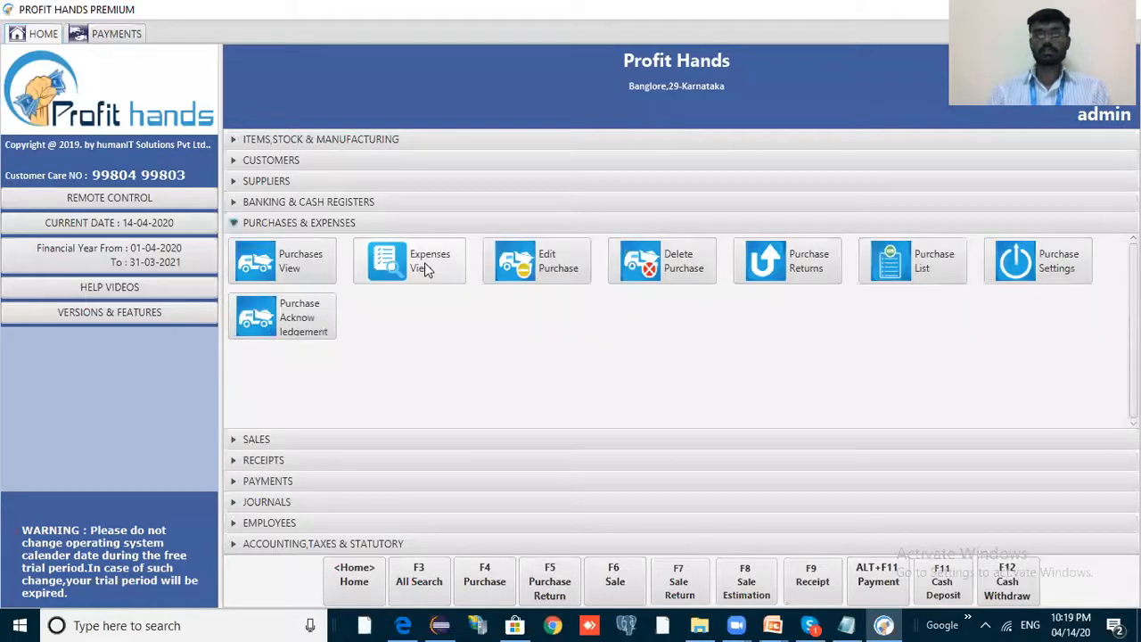
{"action": "left_click", "coordinate": [290, 258]}
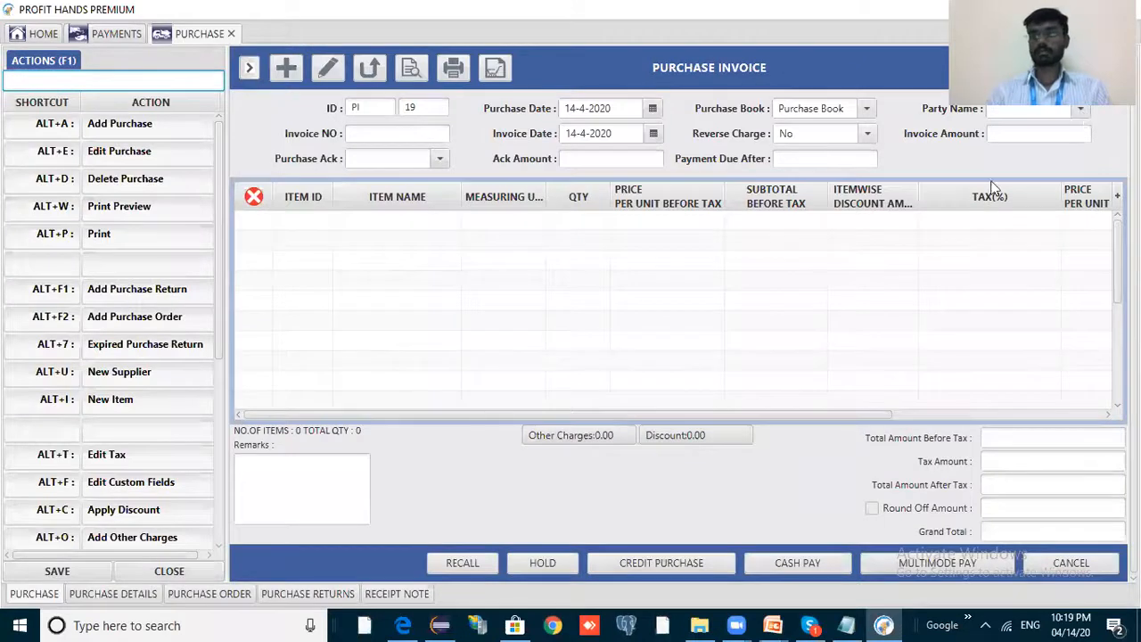
{"action": "left_click", "coordinate": [1080, 109]}
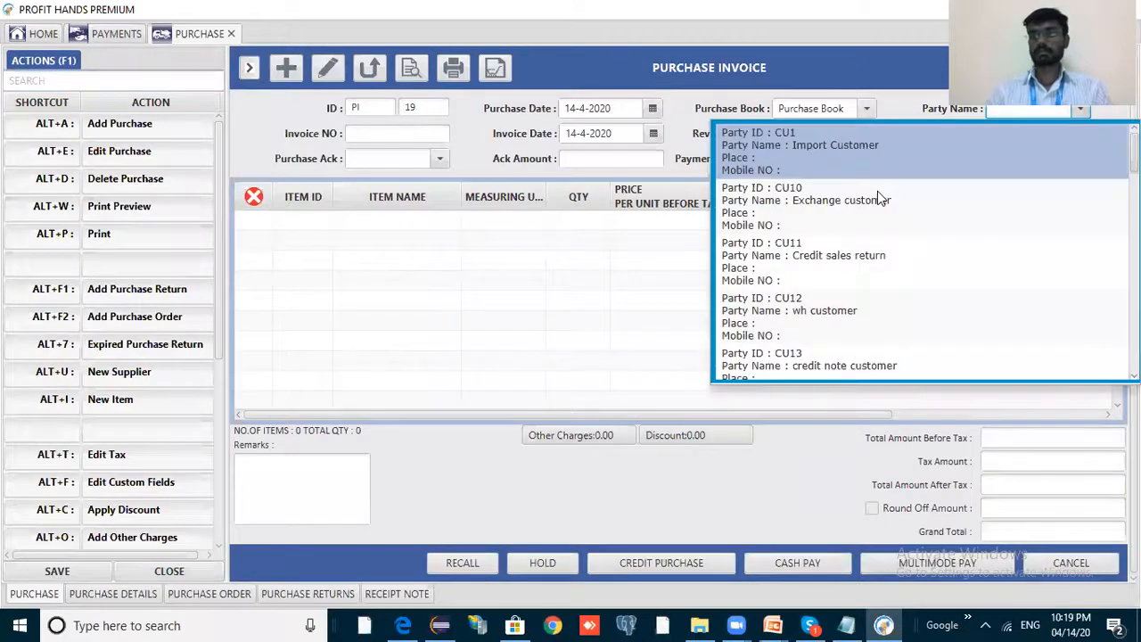
{"action": "left_click", "coordinate": [1055, 112]}
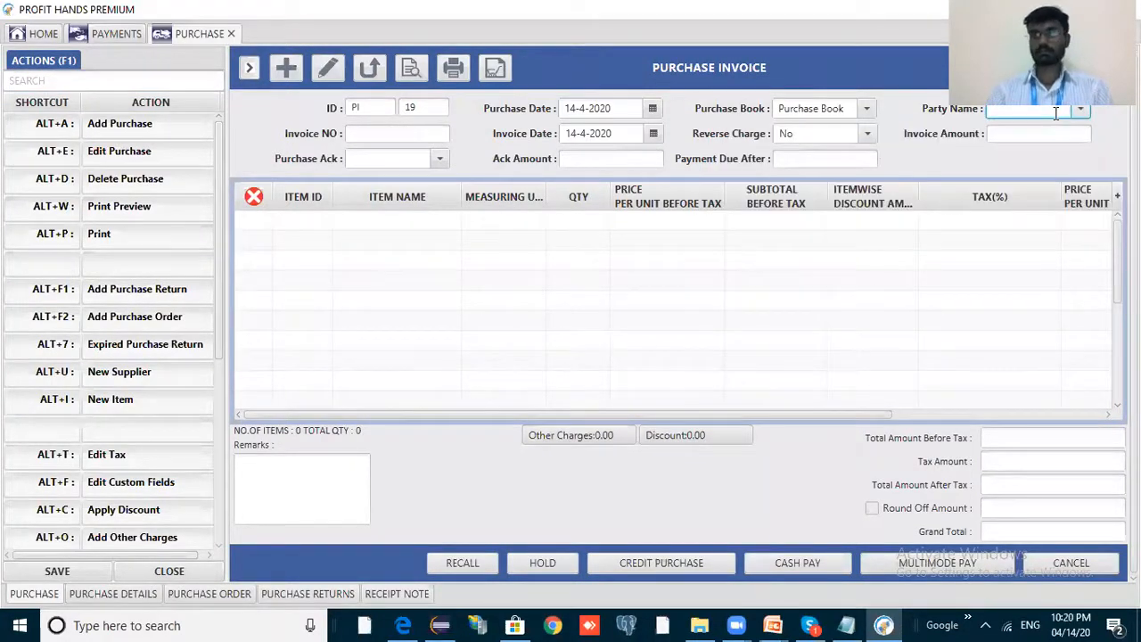
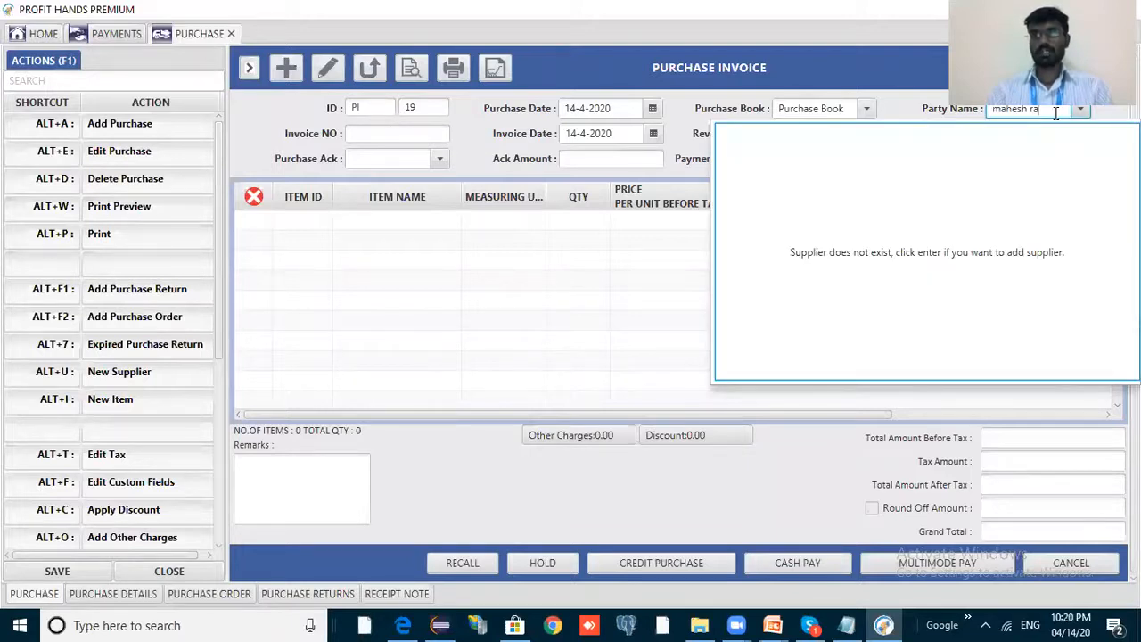
{"action": "key", "text": "Return"}
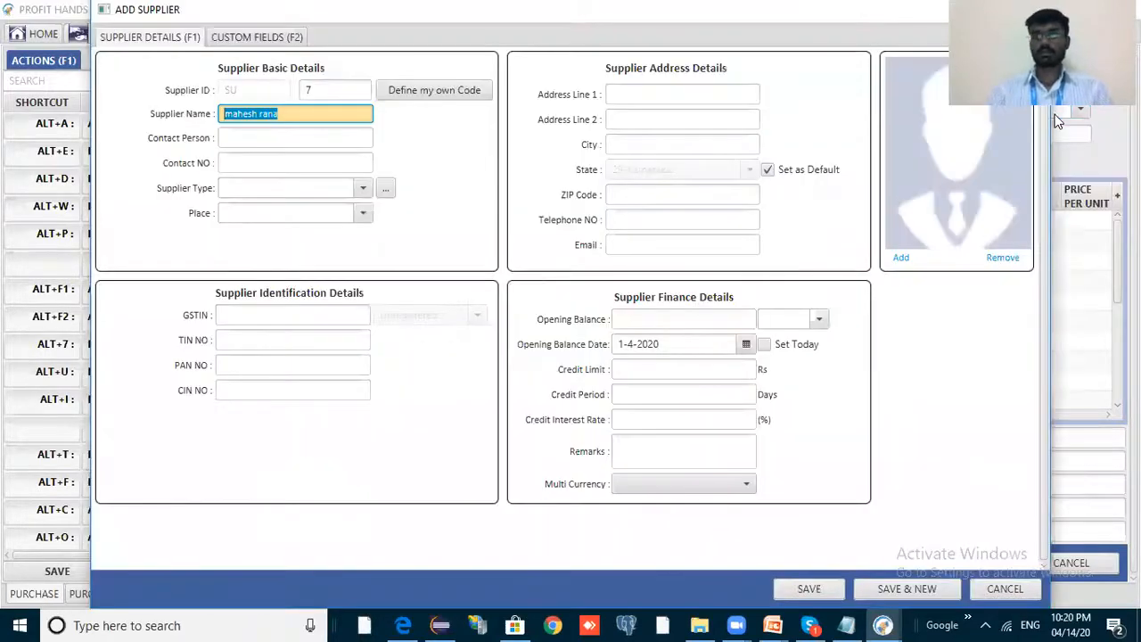
{"action": "key", "text": "alt+s"}
{"action": "key", "text": "Return"}
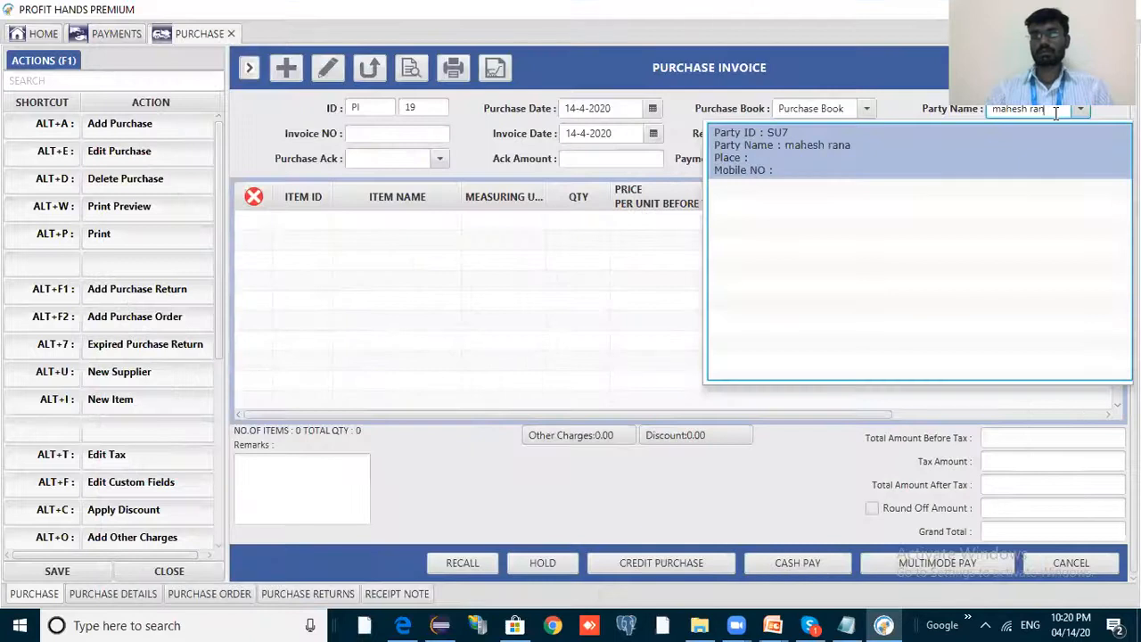
{"action": "key", "text": "Return"}
Enter invoice number INV01213 and move past the reverse charge and amount fields.
{"action": "key", "text": "Tab"}
{"action": "type", "text": "INV"}
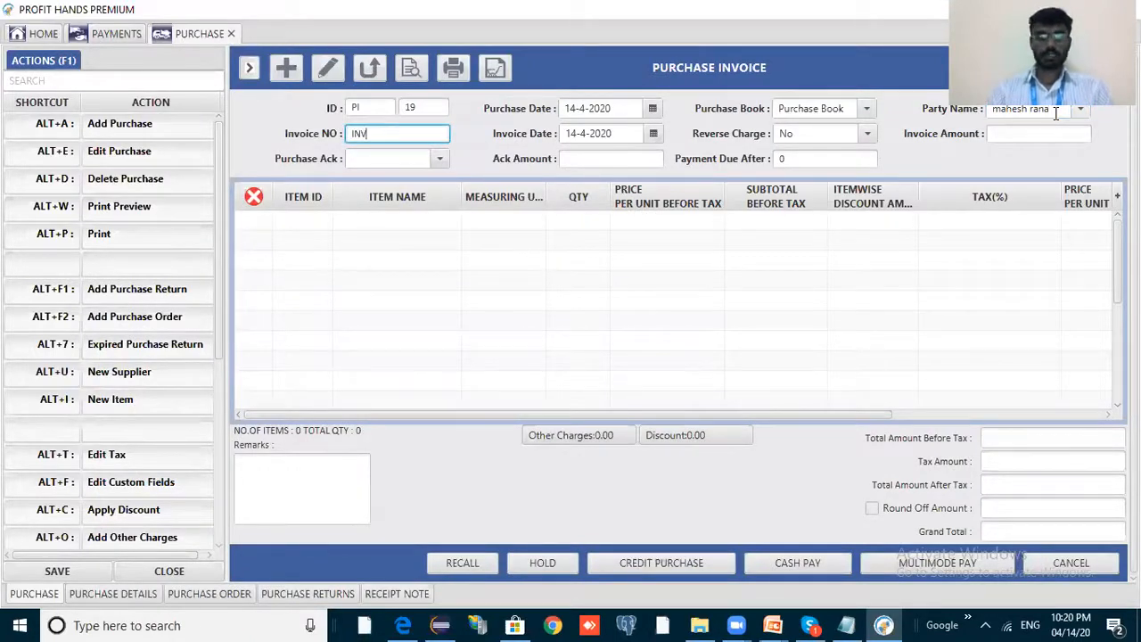
{"action": "type", "text": "01213"}
{"action": "key", "text": "Tab"}
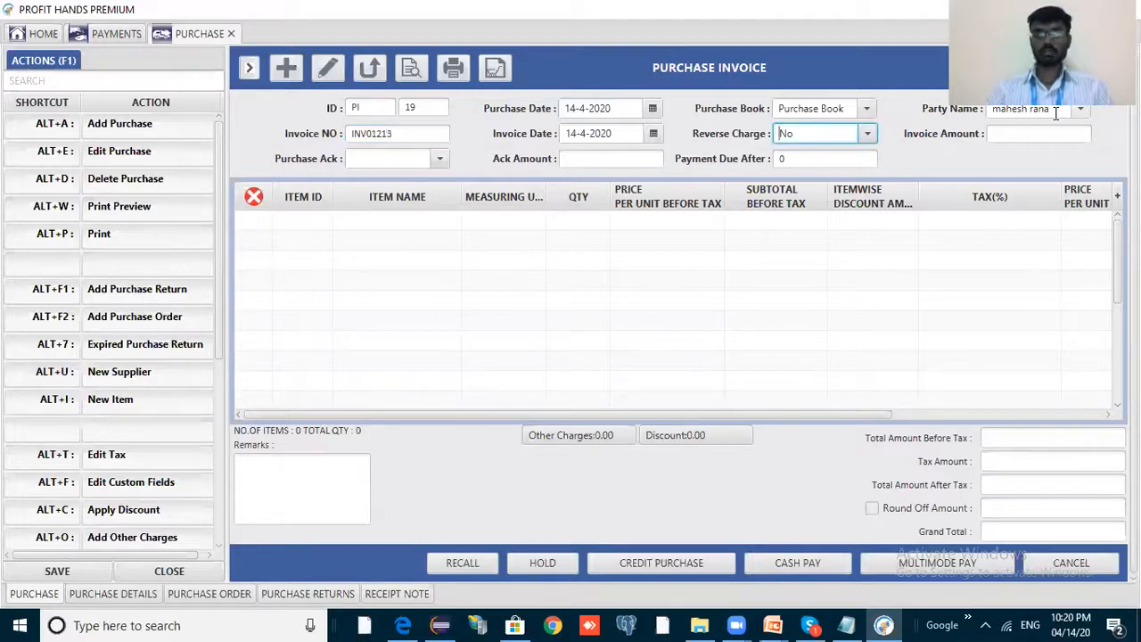
{"action": "key", "text": "Tab"}
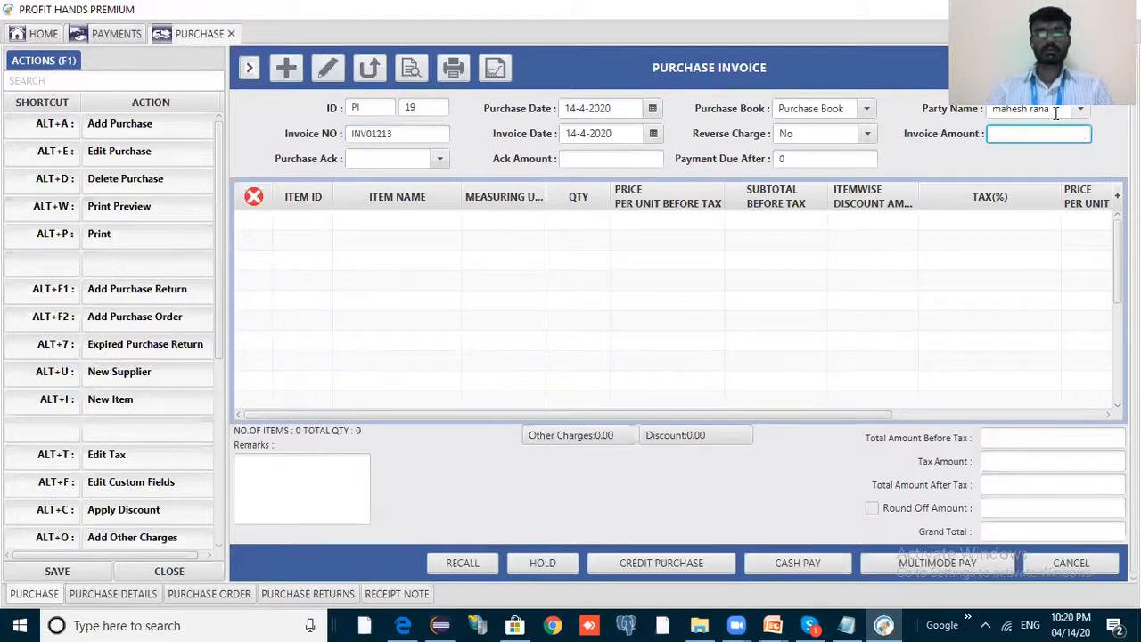
{"action": "key", "text": "Tab"}
{"action": "key", "text": "Tab"}
{"action": "key", "text": "Tab"}
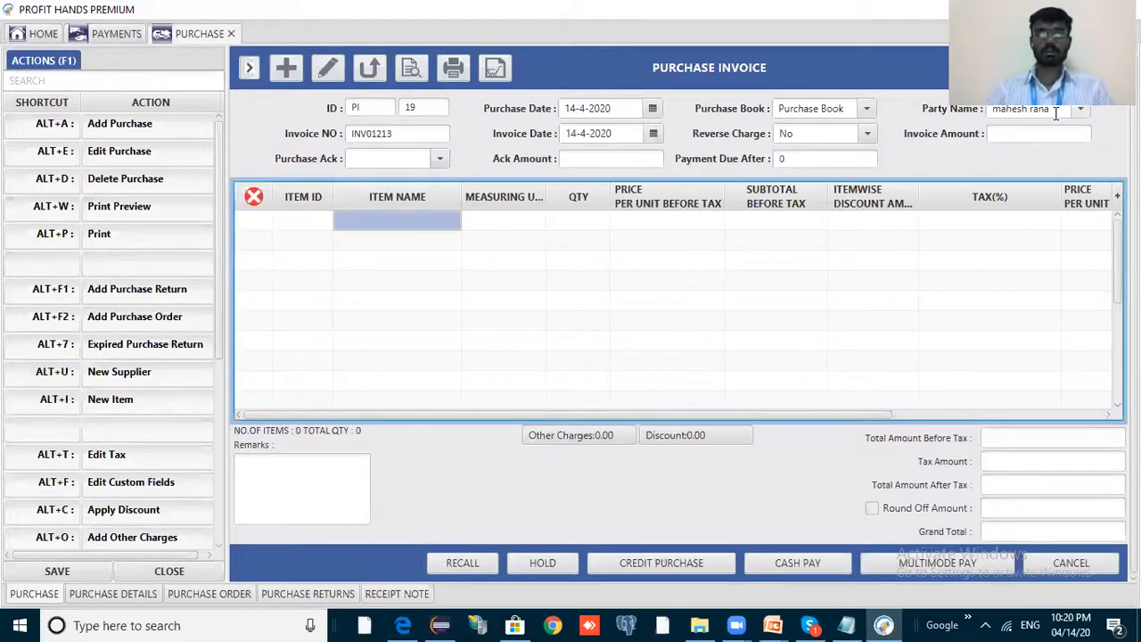
Add the demo item to the invoice with quantity 2 at a price of 1000.
{"action": "left_click", "coordinate": [445, 225]}
{"action": "scroll", "coordinate": [479, 370], "scroll_direction": "down", "scroll_amount": 3}
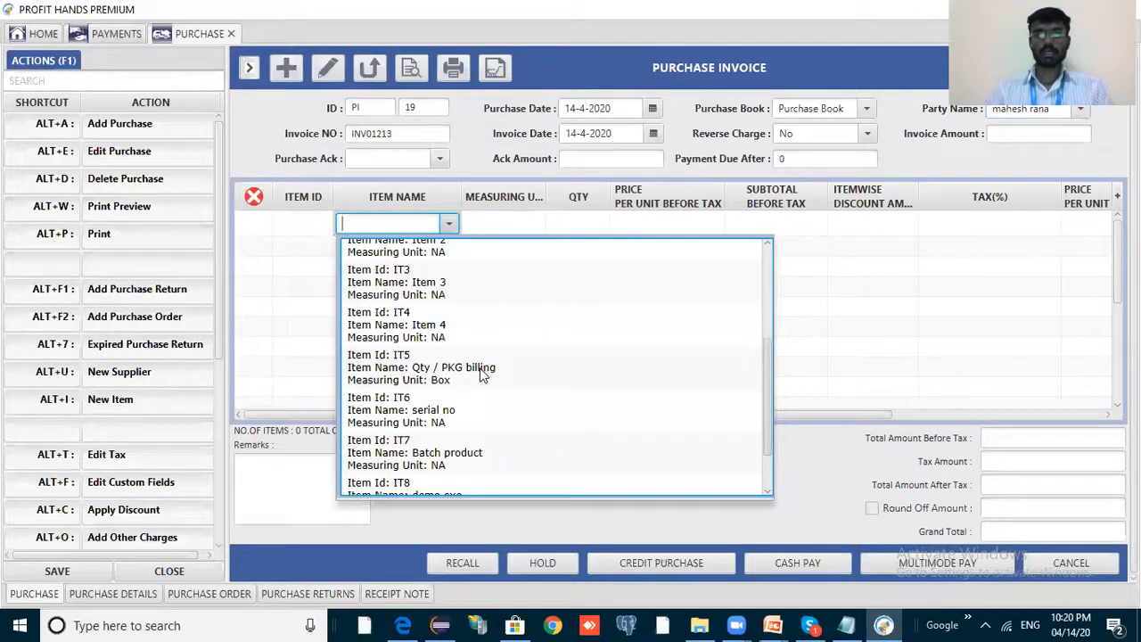
{"action": "scroll", "coordinate": [476, 389], "scroll_direction": "down", "scroll_amount": 1}
{"action": "scroll", "coordinate": [535, 401], "scroll_direction": "up", "scroll_amount": 3}
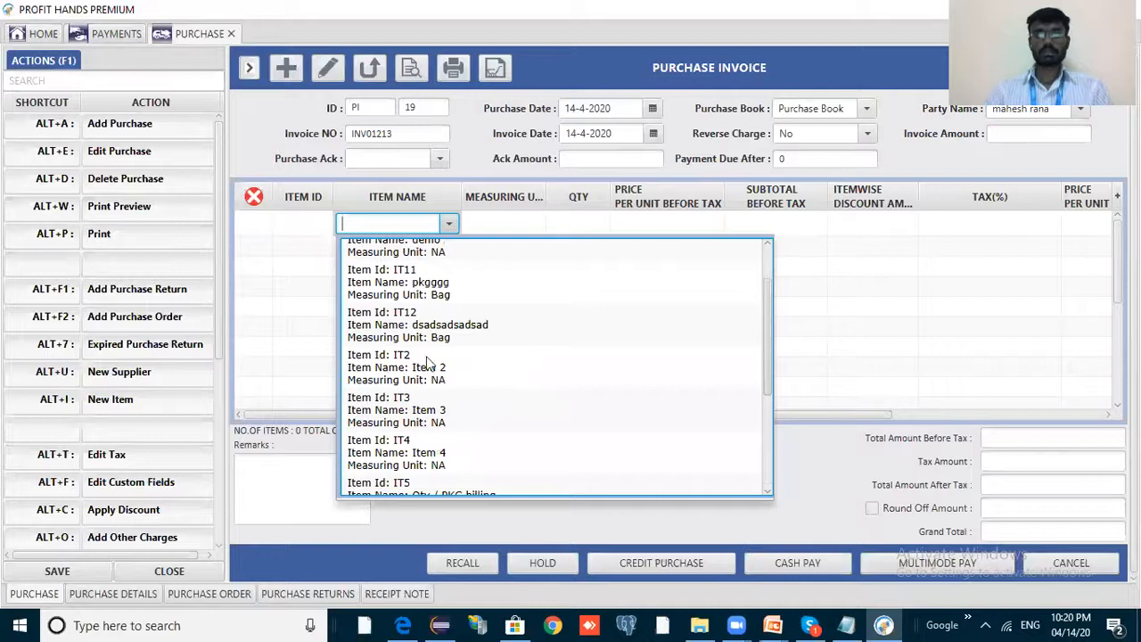
{"action": "scroll", "coordinate": [424, 321], "scroll_direction": "up", "scroll_amount": 2}
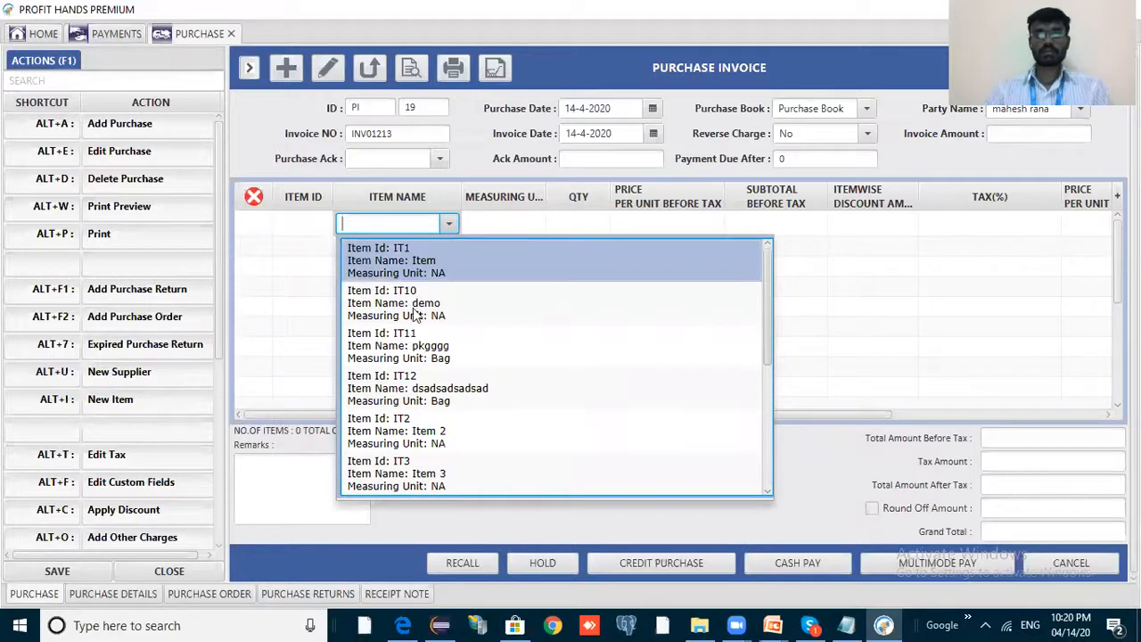
{"action": "left_click", "coordinate": [413, 308]}
{"action": "left_click", "coordinate": [609, 228]}
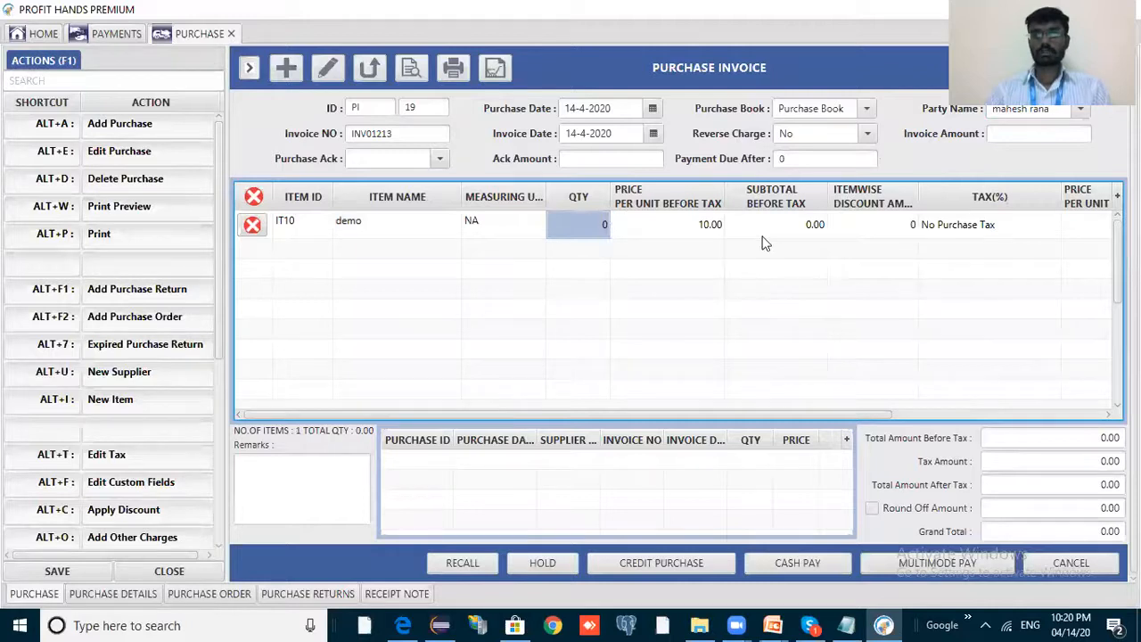
{"action": "type", "text": "2"}
{"action": "left_click", "coordinate": [701, 235]}
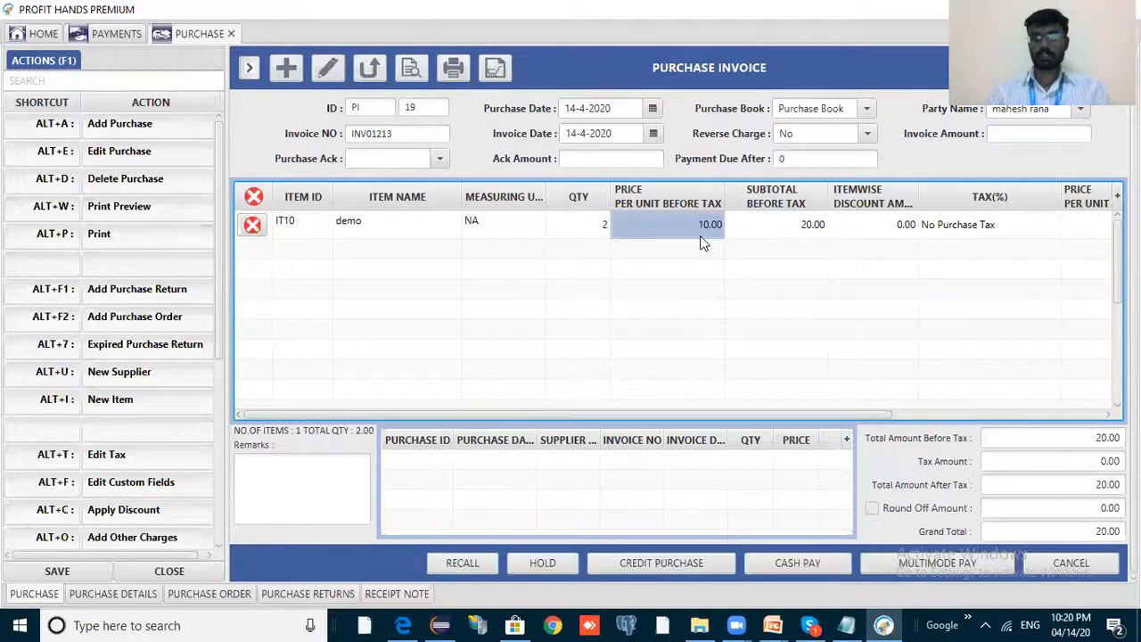
{"action": "type", "text": "1000"}
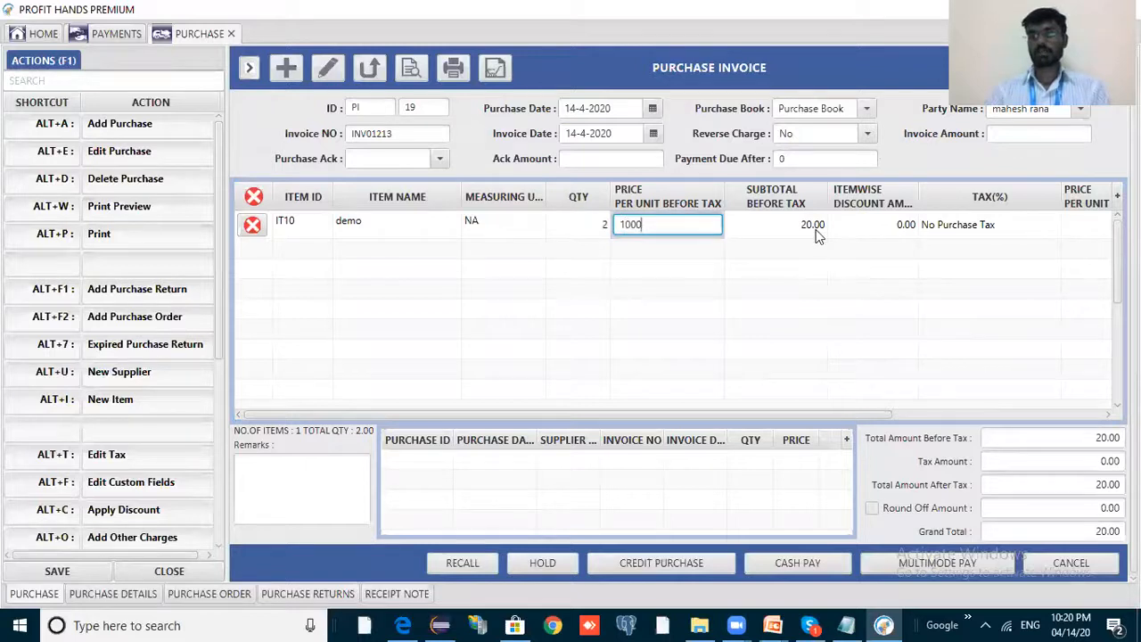
{"action": "key", "text": "Return"}
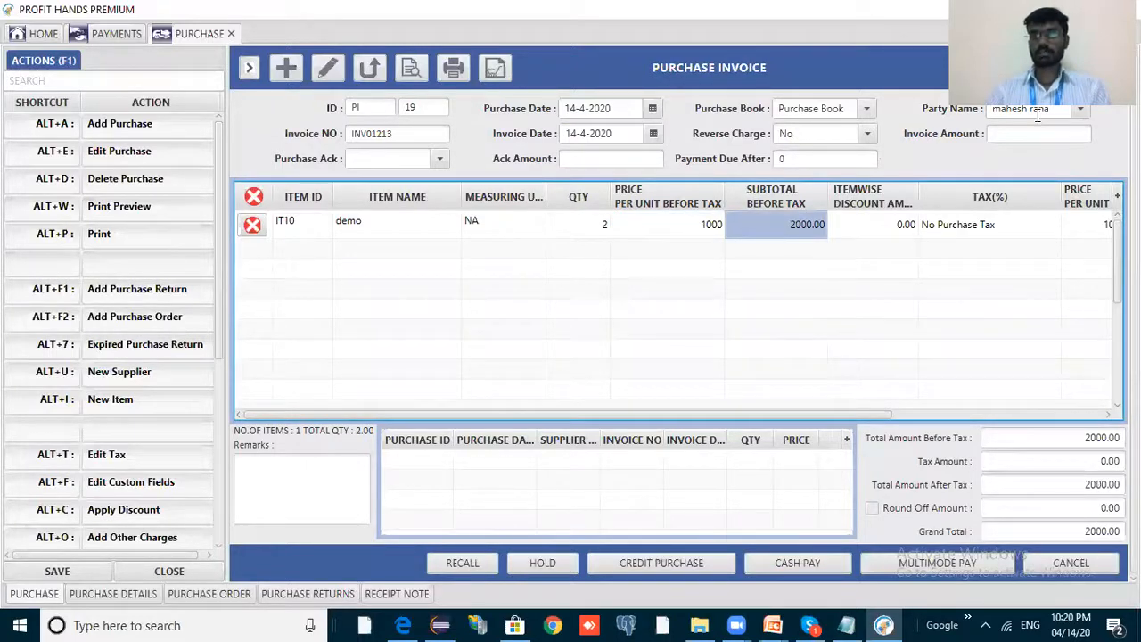
Save PI 19 as a credit purchase totalling 2000.00 and close the invoice.
{"action": "left_click", "coordinate": [669, 568]}
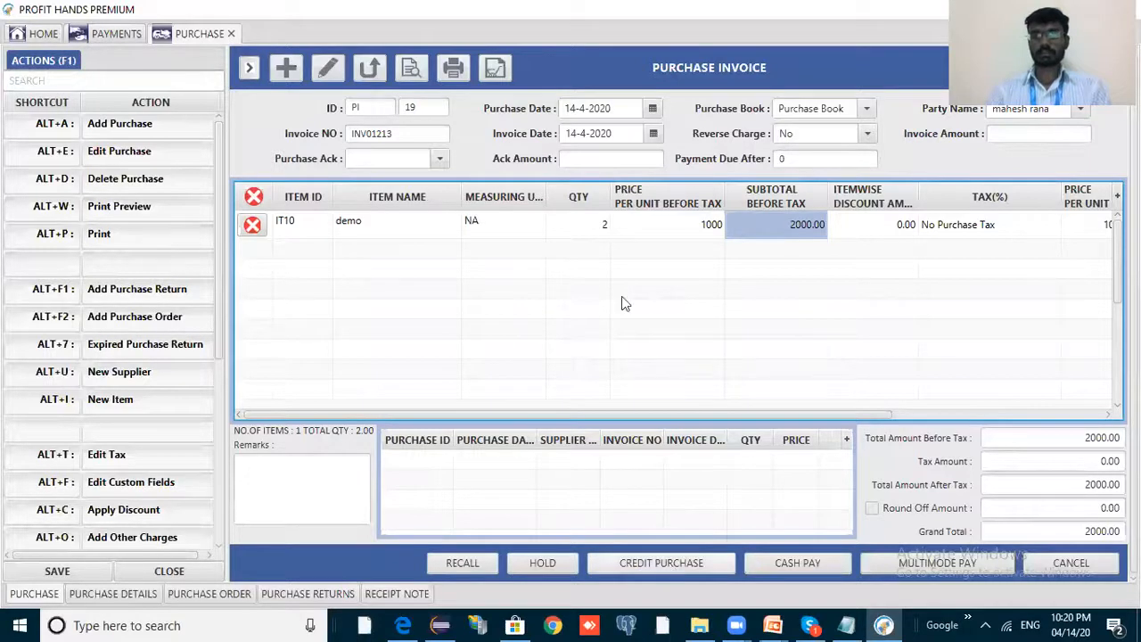
{"action": "left_click", "coordinate": [613, 289]}
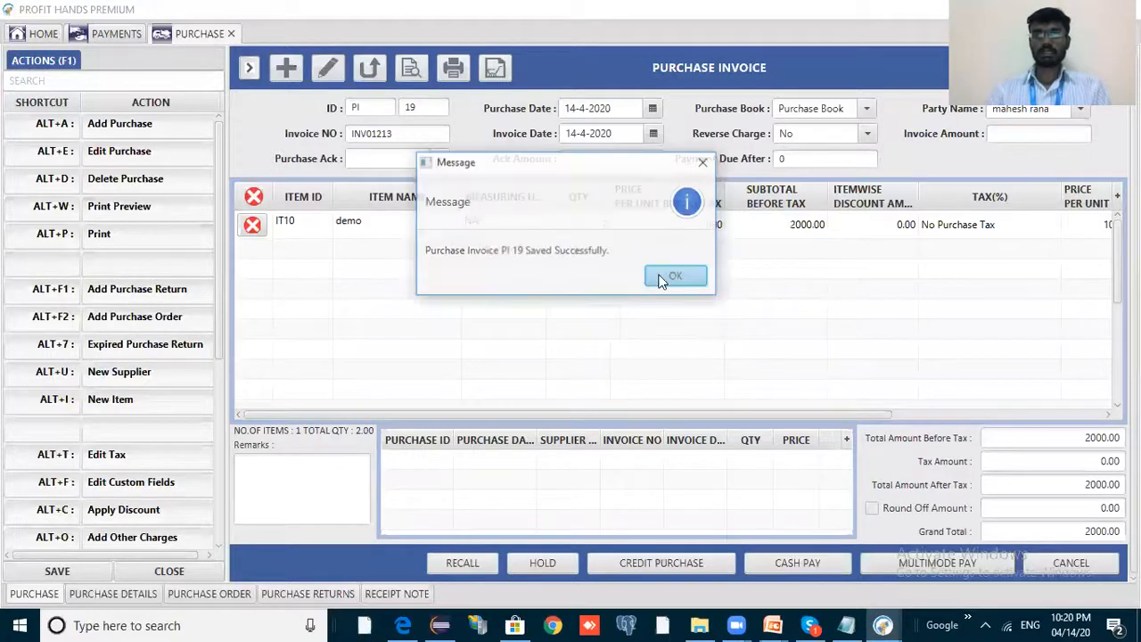
{"action": "left_click", "coordinate": [664, 280]}
{"action": "left_click", "coordinate": [232, 34]}
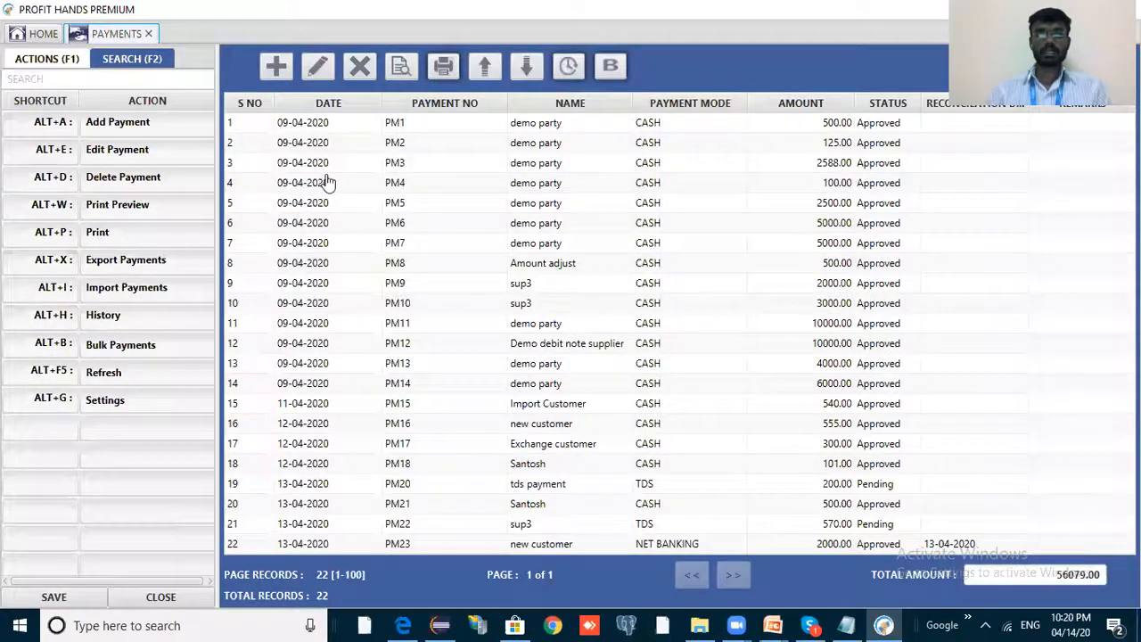
Open the Suppliers list and check new supplier SU7's ledger showing 2000.00 Cr owed.
{"action": "key", "text": "Home"}
{"action": "left_click", "coordinate": [304, 219]}
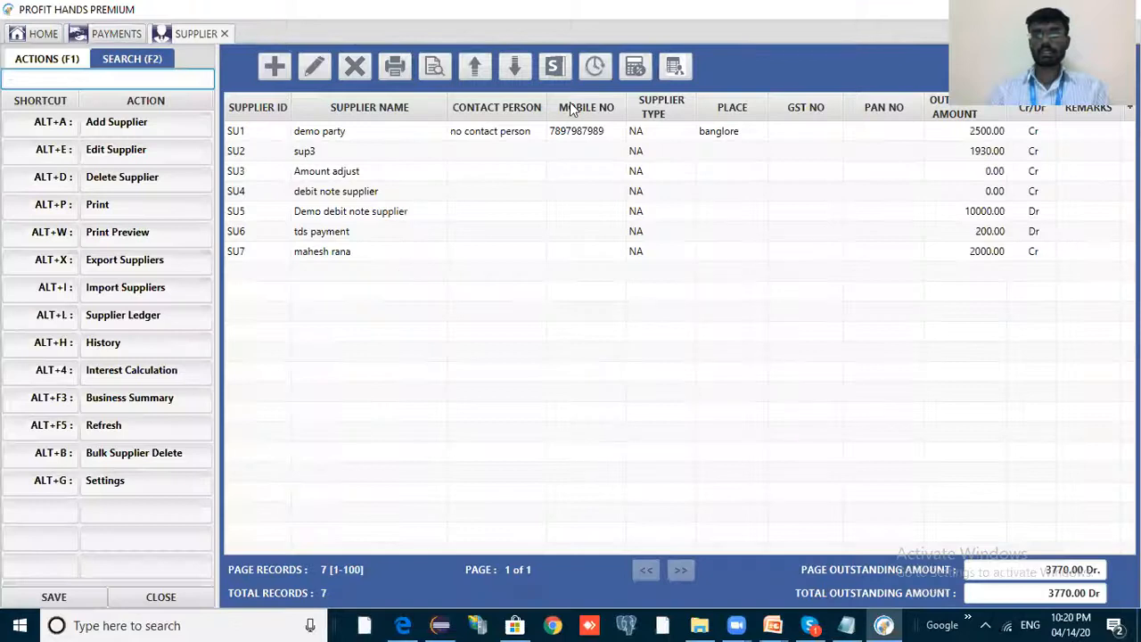
{"action": "left_click", "coordinate": [566, 69]}
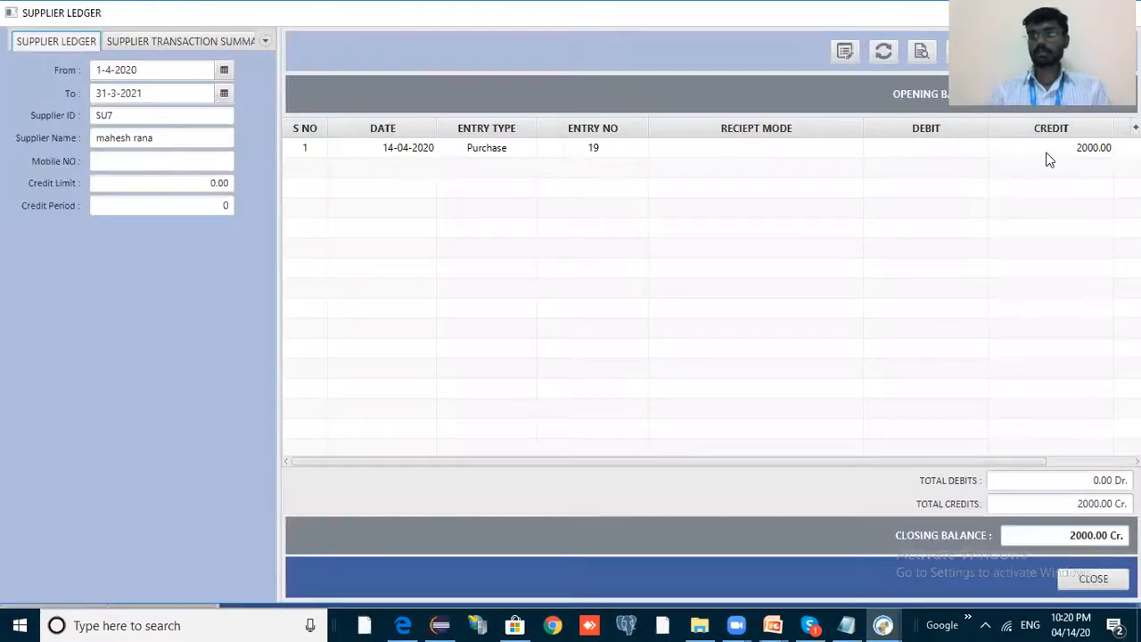
{"action": "left_click", "coordinate": [1085, 152]}
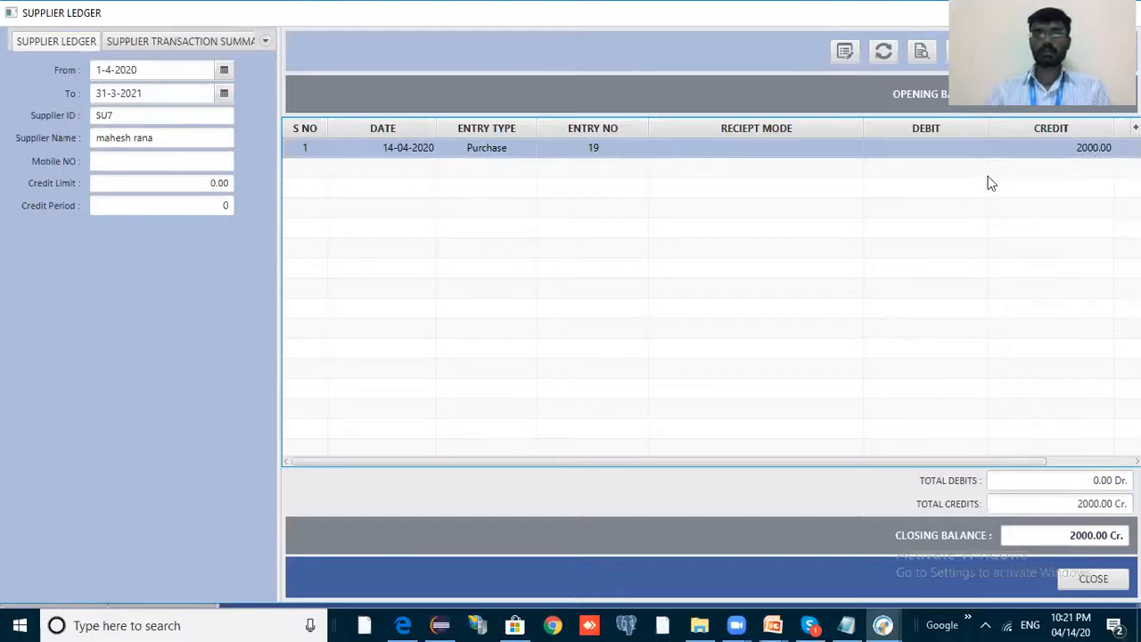
{"action": "key", "text": "Escape"}
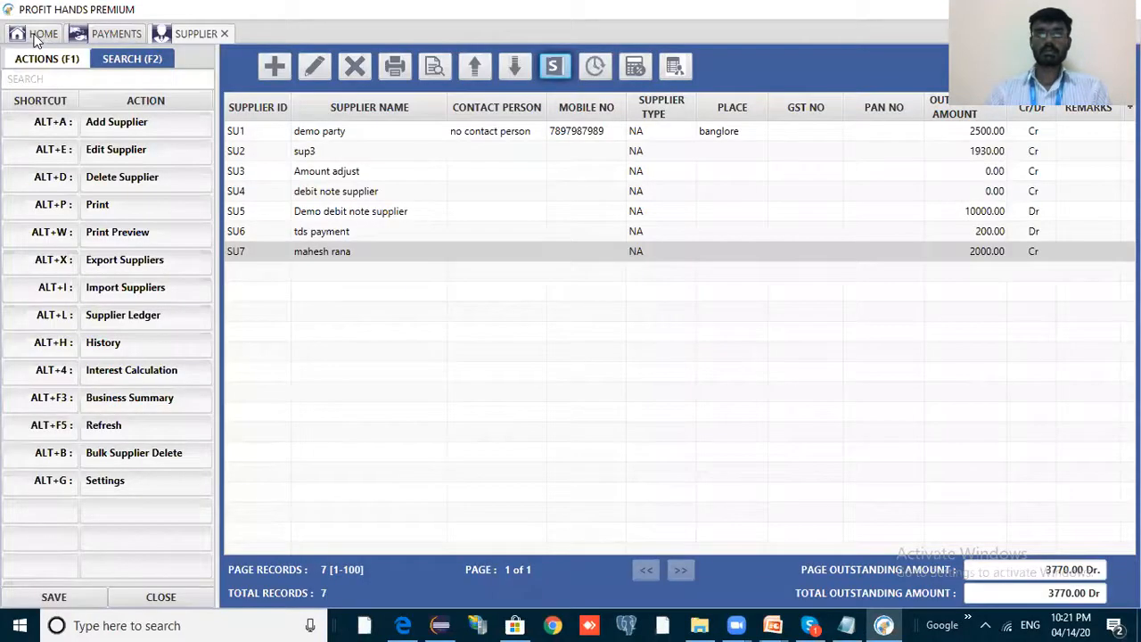
Start new payment PM 24 and choose new supplier SU7 as its party.
{"action": "left_click", "coordinate": [157, 37]}
{"action": "left_click", "coordinate": [38, 35]}
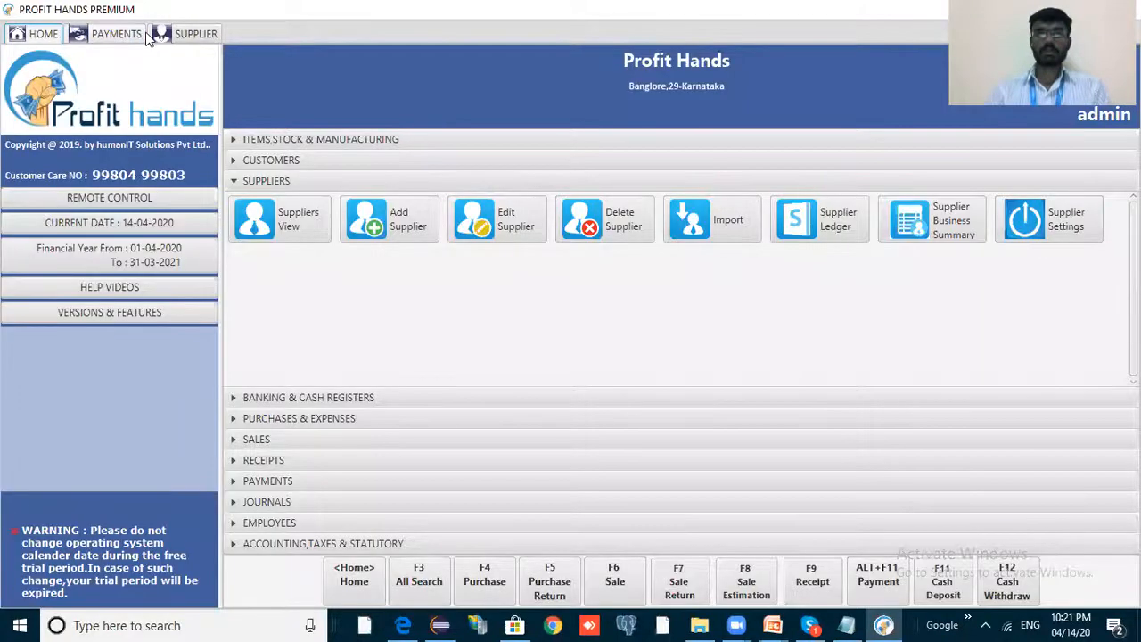
{"action": "key", "text": "Escape"}
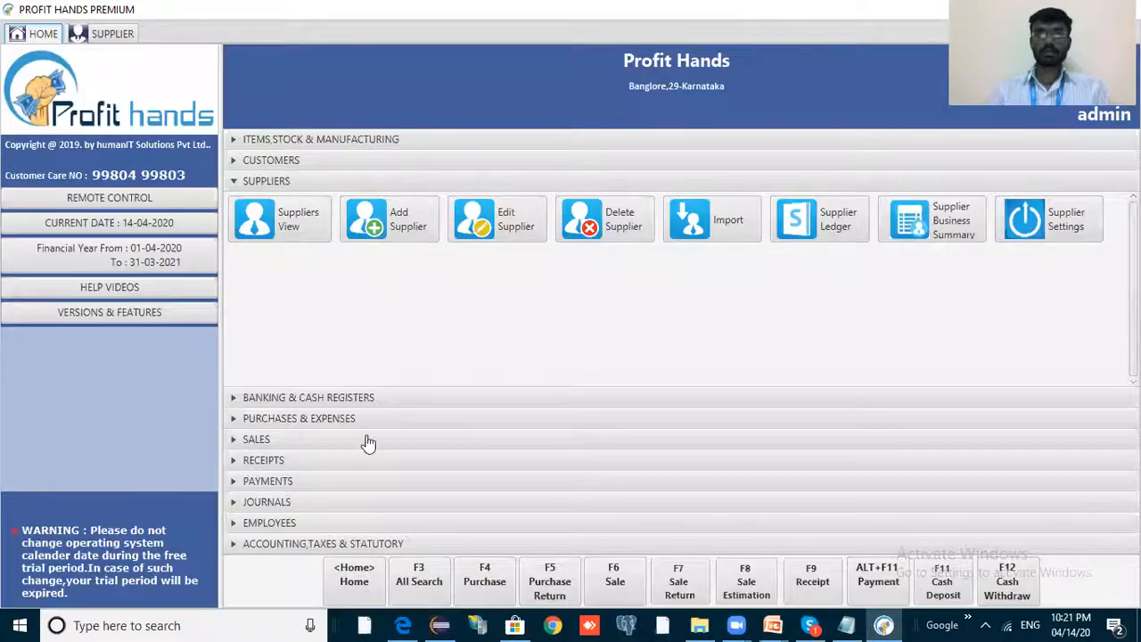
{"action": "left_click", "coordinate": [348, 481]}
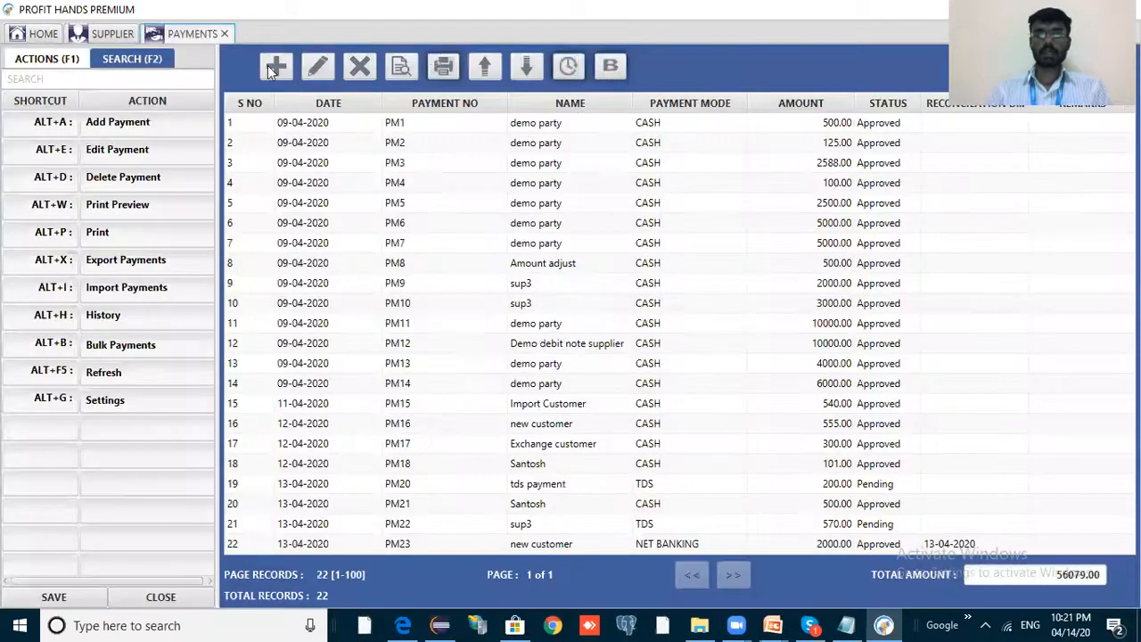
{"action": "left_click", "coordinate": [269, 67]}
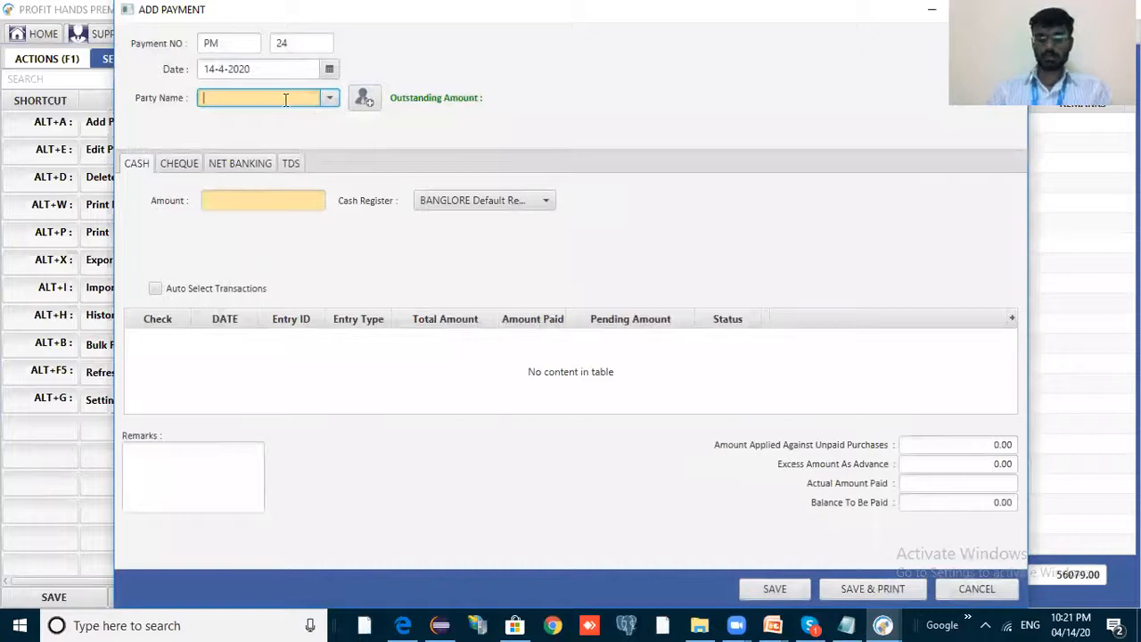
{"action": "type", "text": "m"}
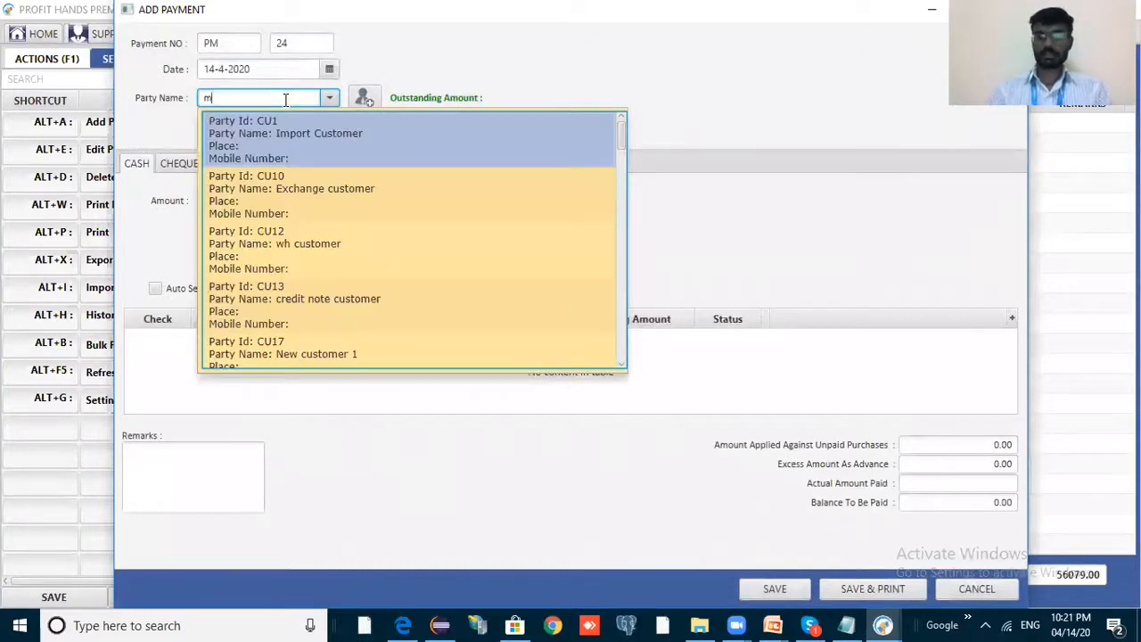
{"action": "type", "text": "ahe"}
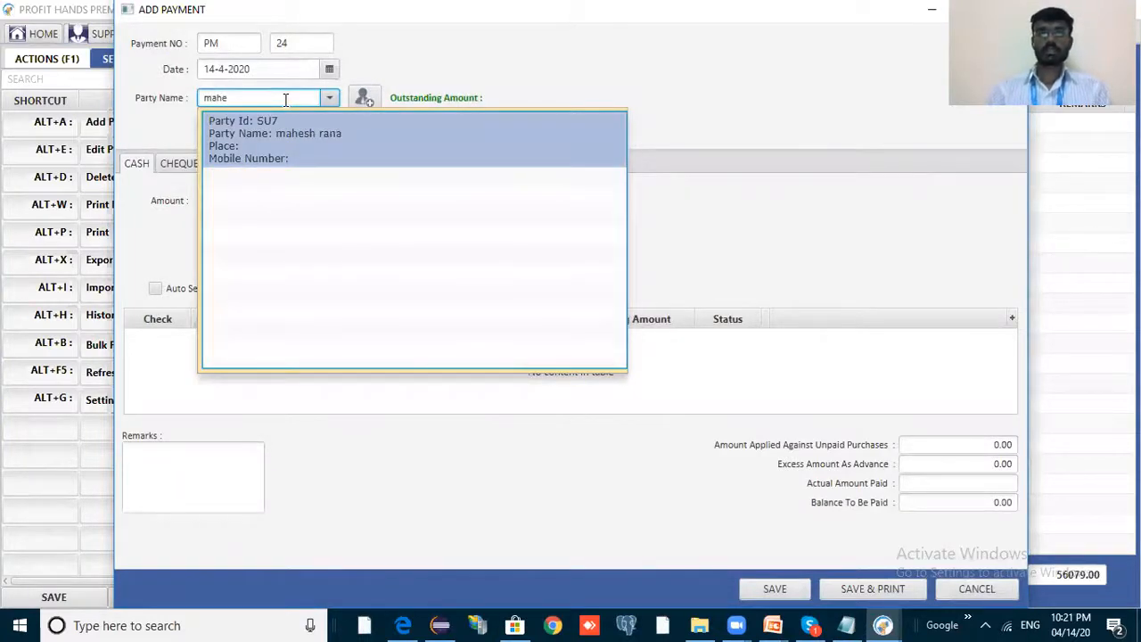
{"action": "key", "text": "Return"}
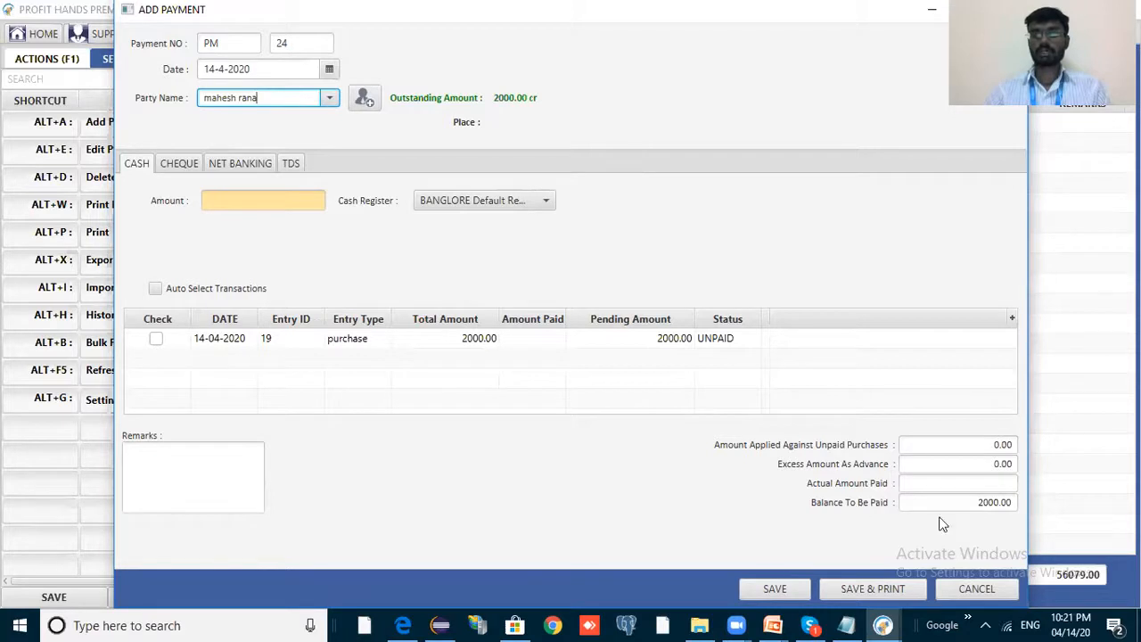
Pay 500 in cash against unpaid purchase entry 19 and save payment PM 24.
{"action": "left_click", "coordinate": [990, 502]}
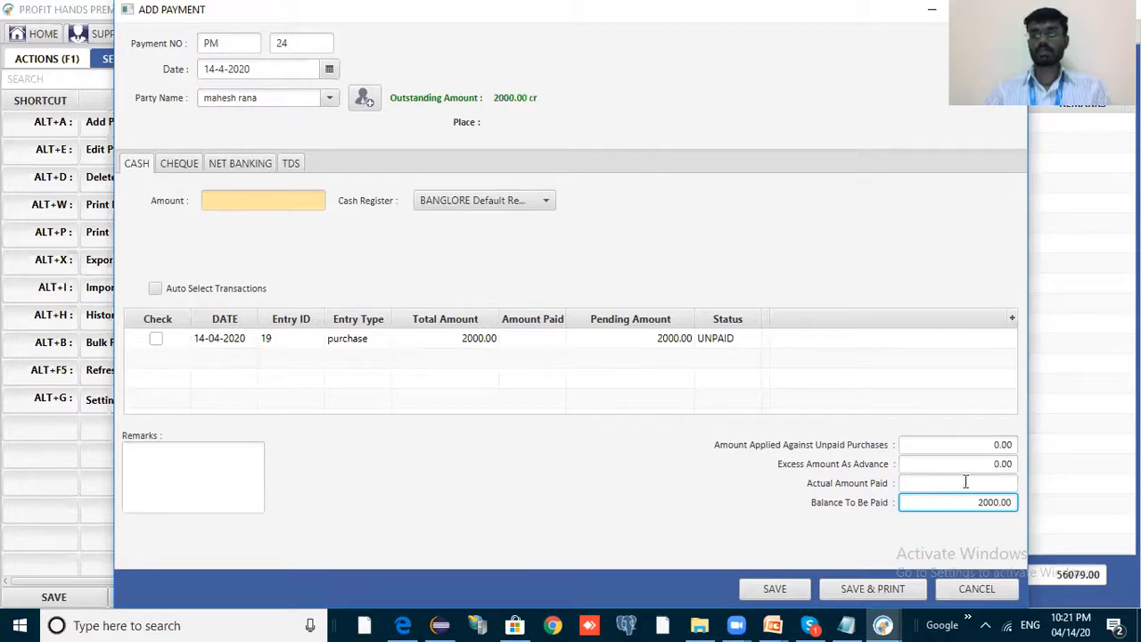
{"action": "double_click", "coordinate": [1009, 501]}
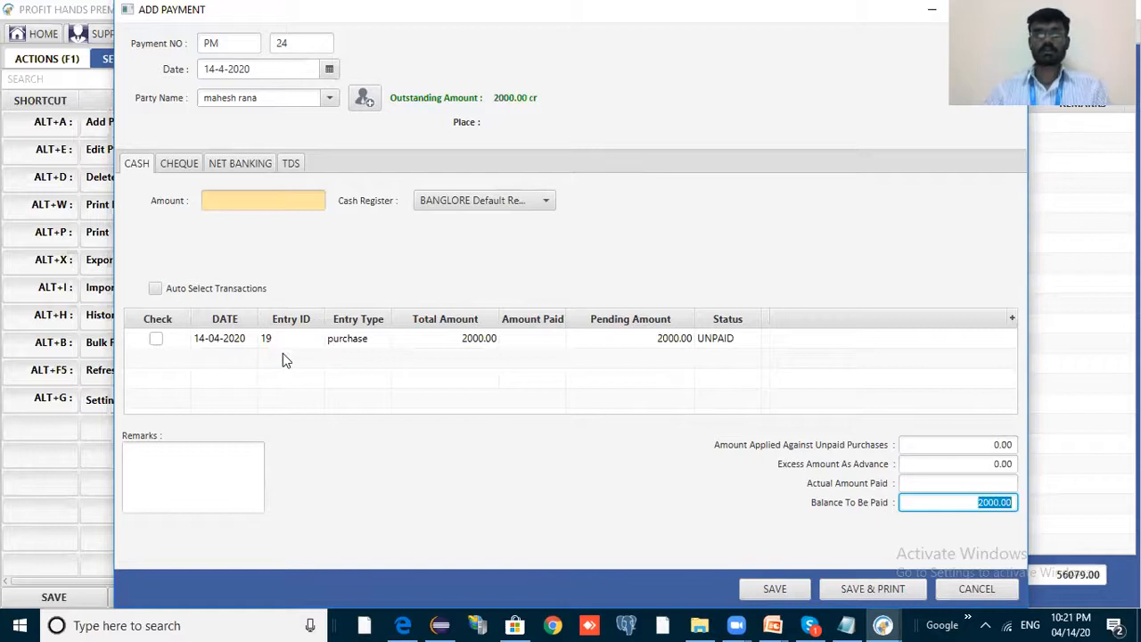
{"action": "left_click", "coordinate": [989, 506]}
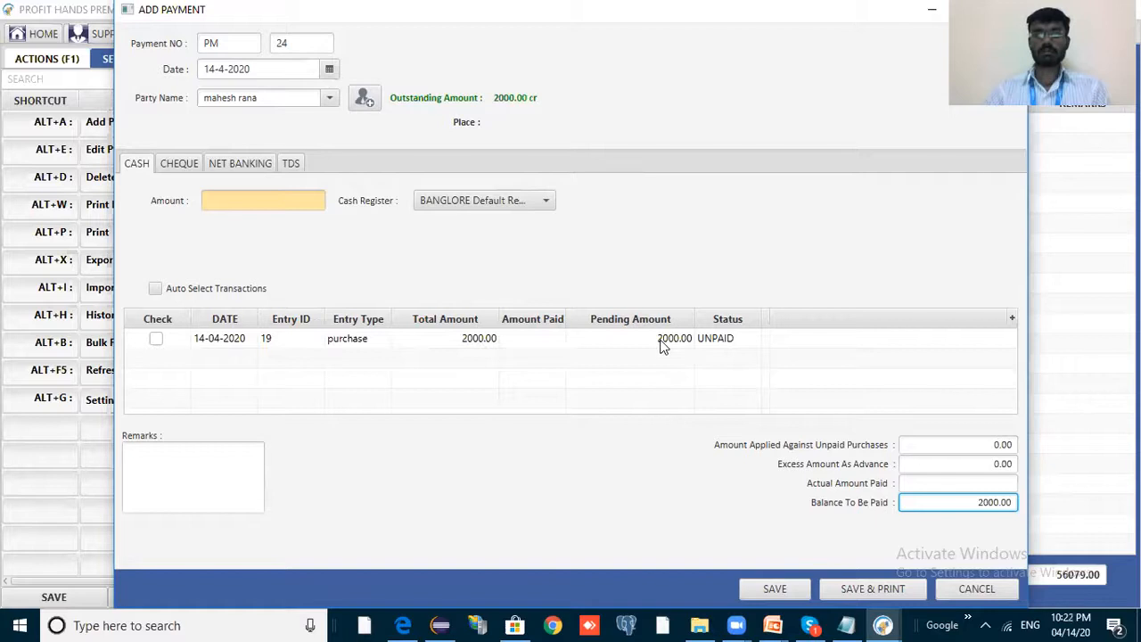
{"action": "left_click", "coordinate": [539, 339]}
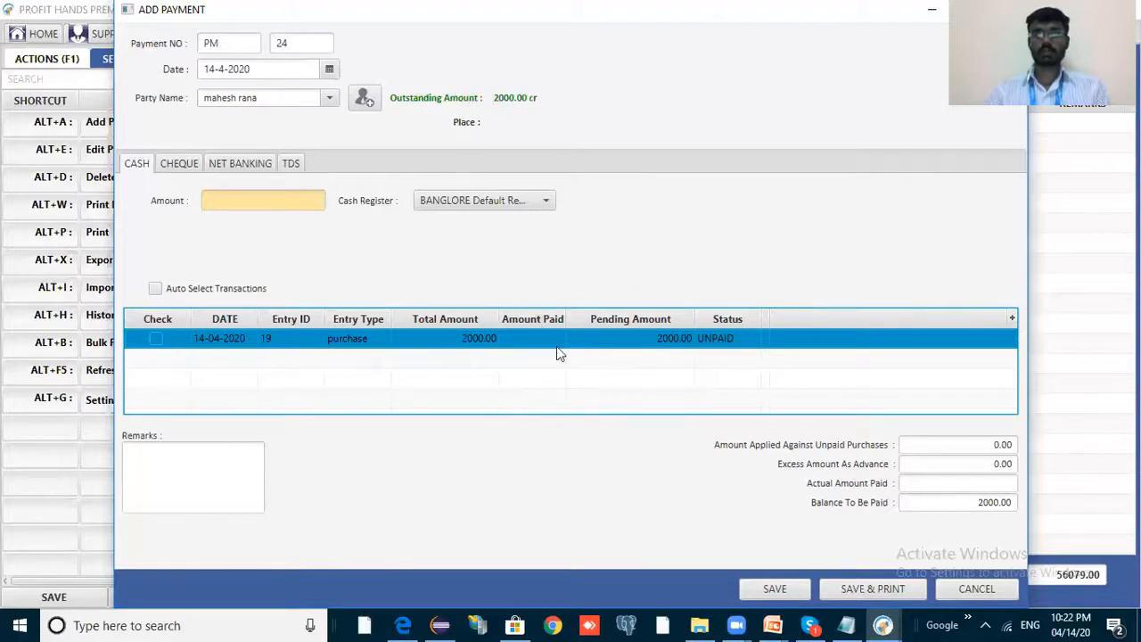
{"action": "left_click", "coordinate": [287, 202]}
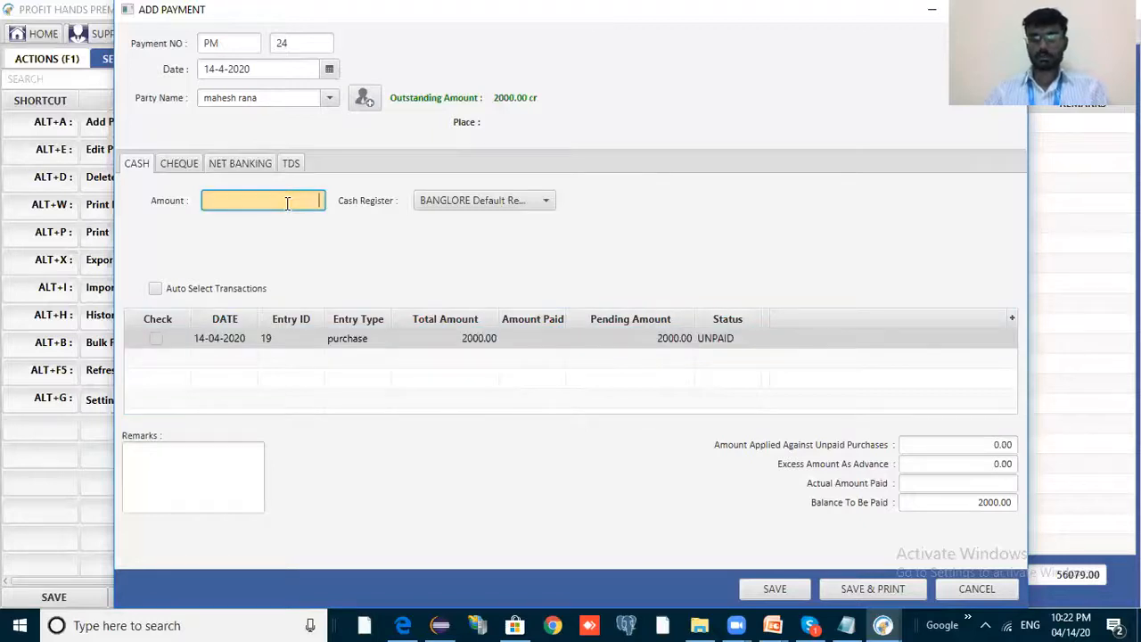
{"action": "type", "text": "500"}
{"action": "key", "text": "Tab"}
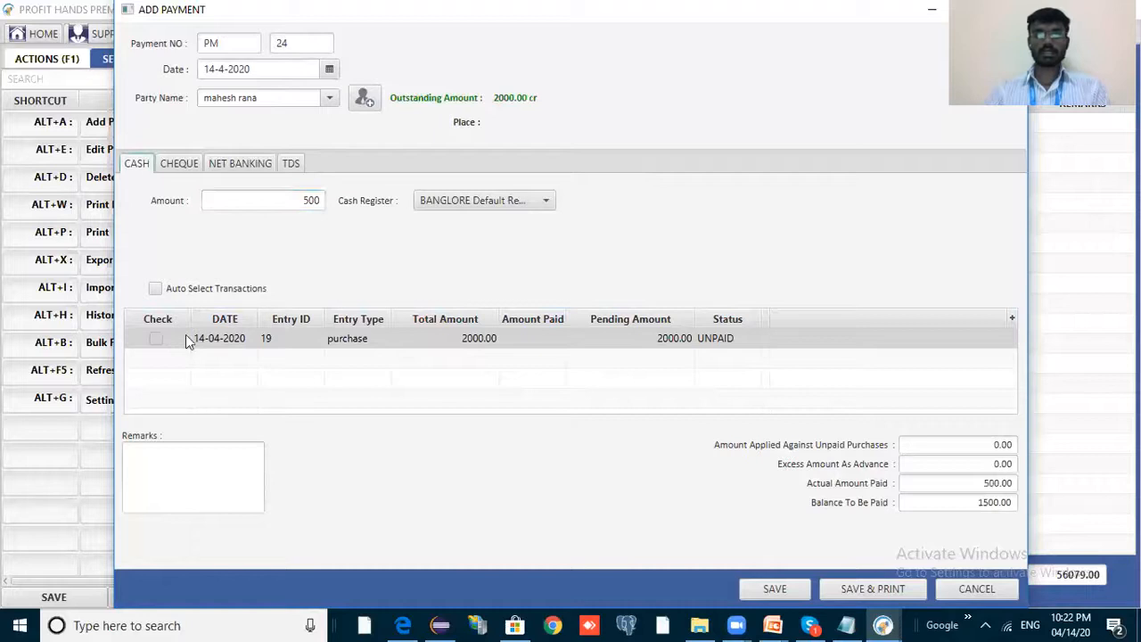
{"action": "left_click", "coordinate": [156, 340]}
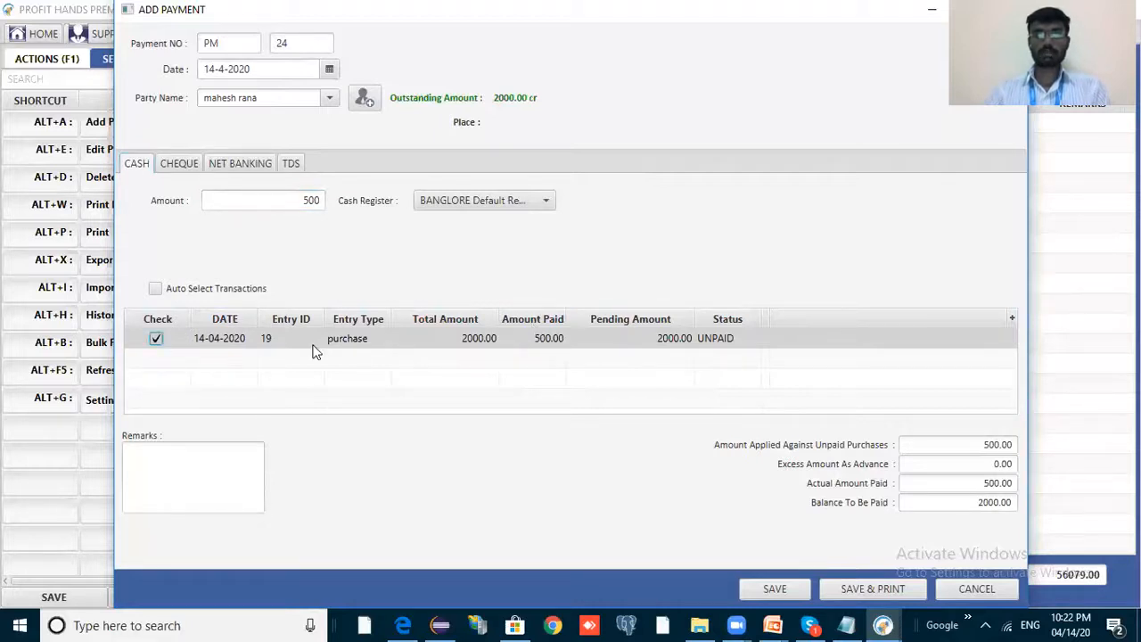
{"action": "left_click", "coordinate": [518, 340]}
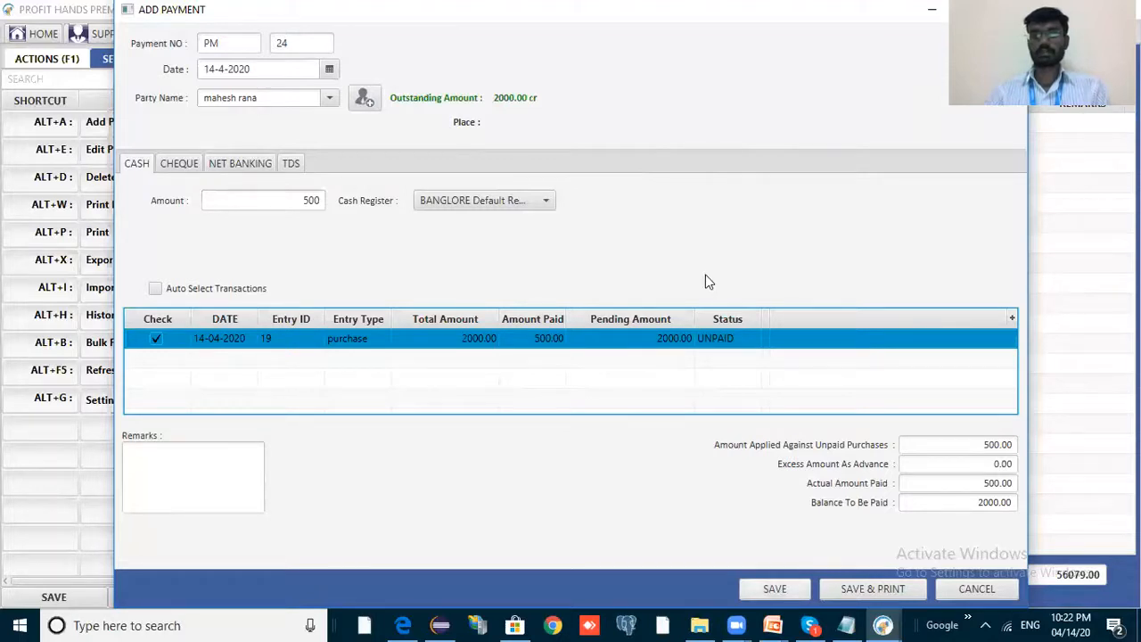
{"action": "key", "text": "ctrl+s"}
{"action": "key", "text": "Return"}
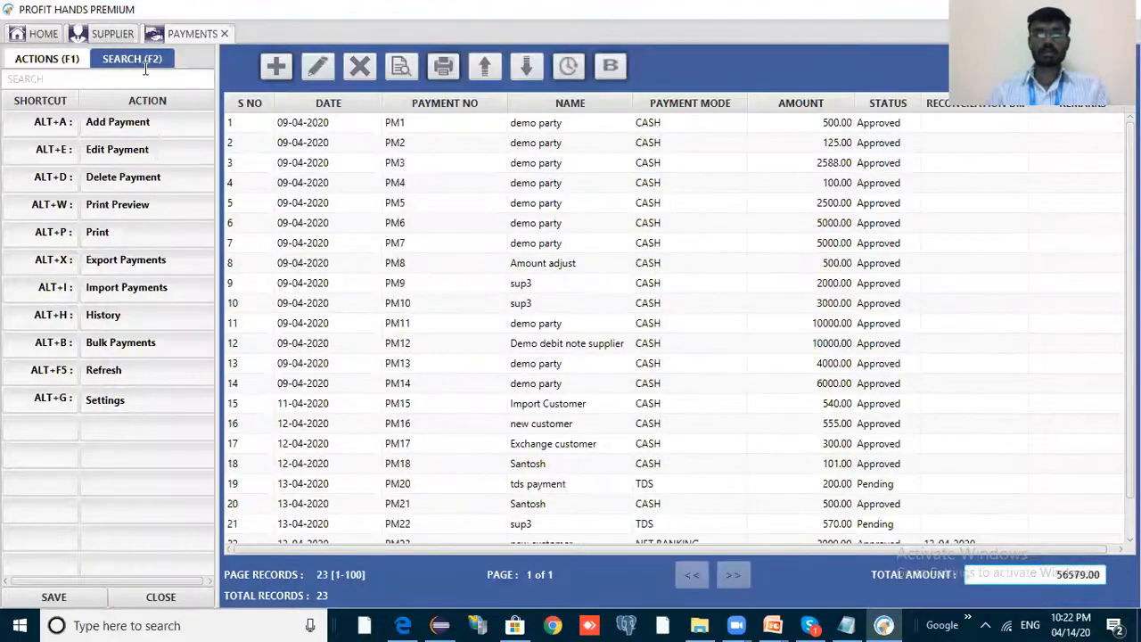
Filter the payments list from 14-4-2020 so only PM24 (500.00 cash, Approved) shows.
{"action": "left_click", "coordinate": [144, 65]}
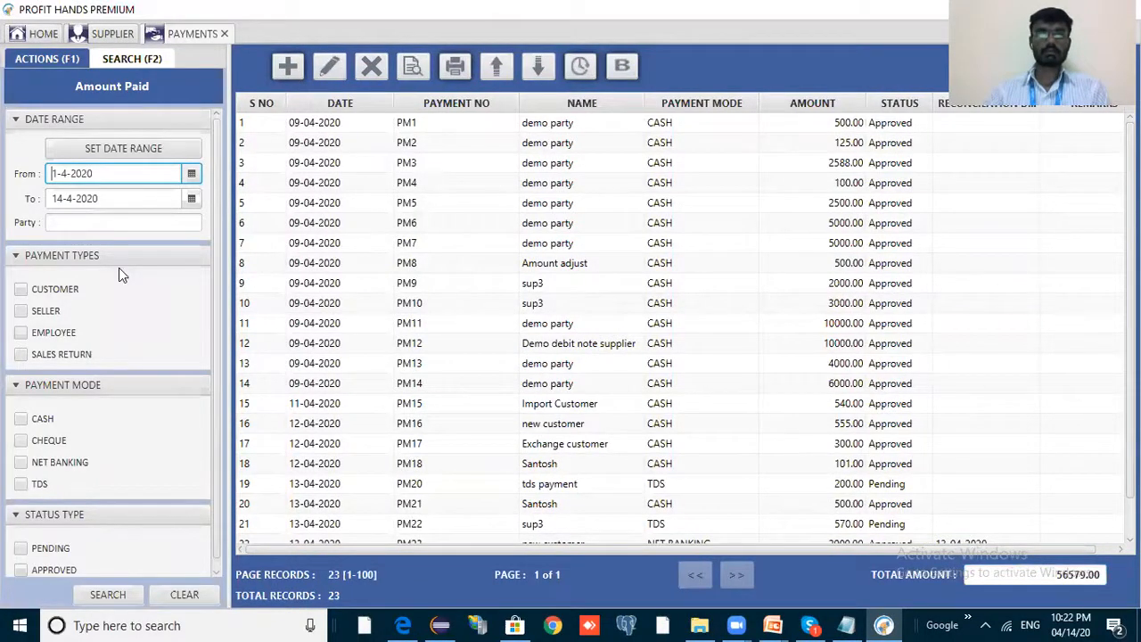
{"action": "left_click", "coordinate": [191, 173]}
{"action": "left_click", "coordinate": [102, 285]}
{"action": "left_click", "coordinate": [198, 590]}
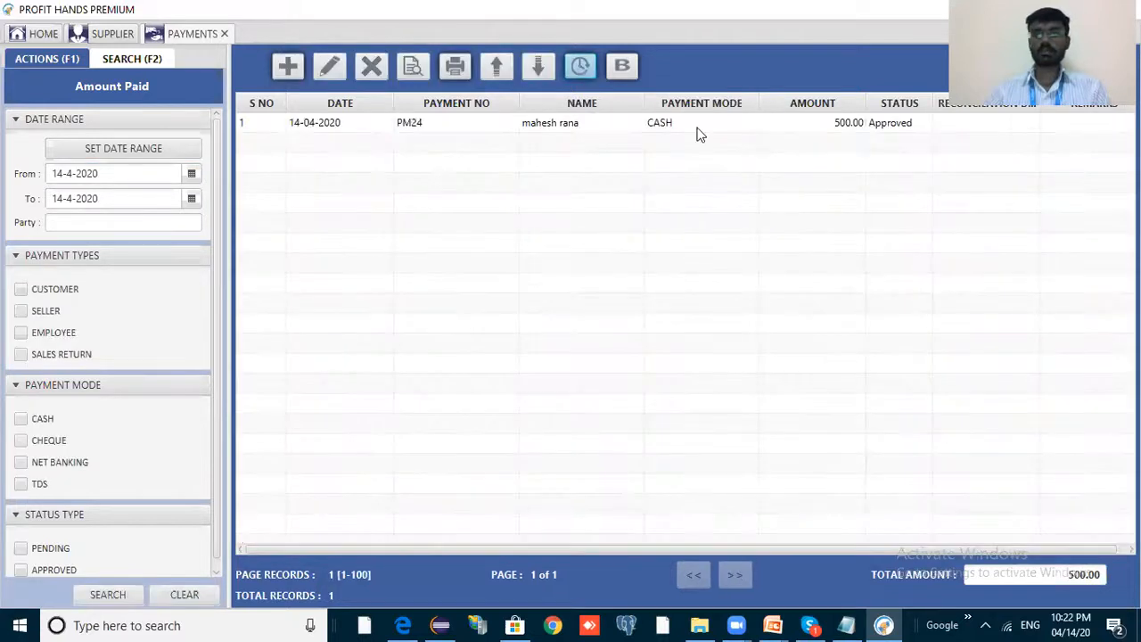
{"action": "left_click", "coordinate": [784, 129]}
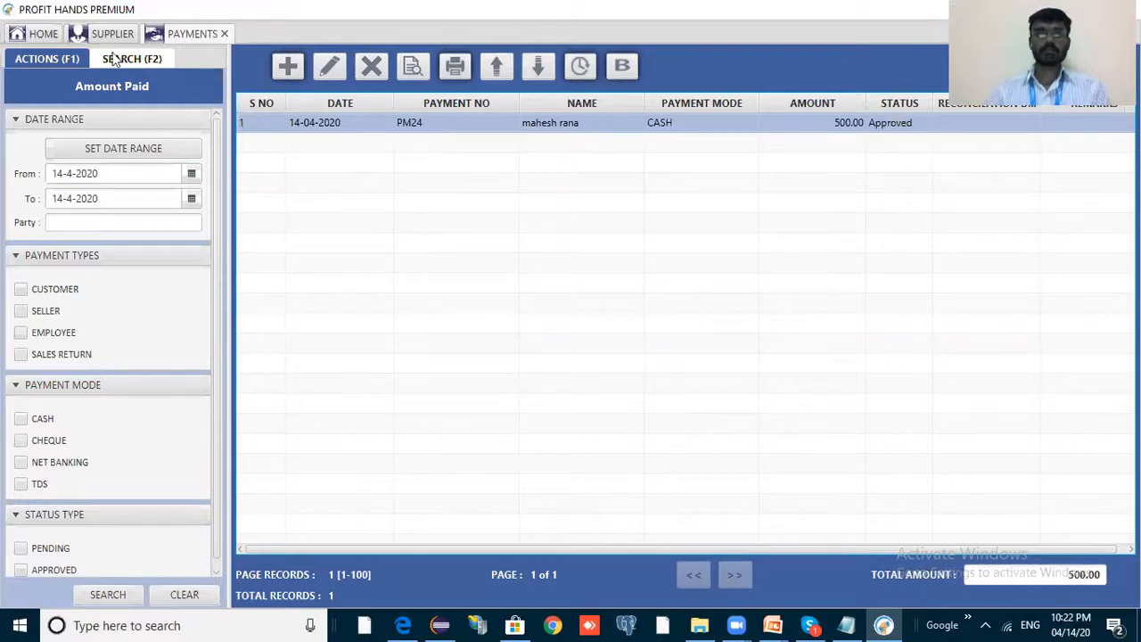
{"action": "left_click", "coordinate": [64, 58]}
Create payment PM25 to supplier SU7 for 1500 cash against purchase 19 and save it.
{"action": "key", "text": "alt+a"}
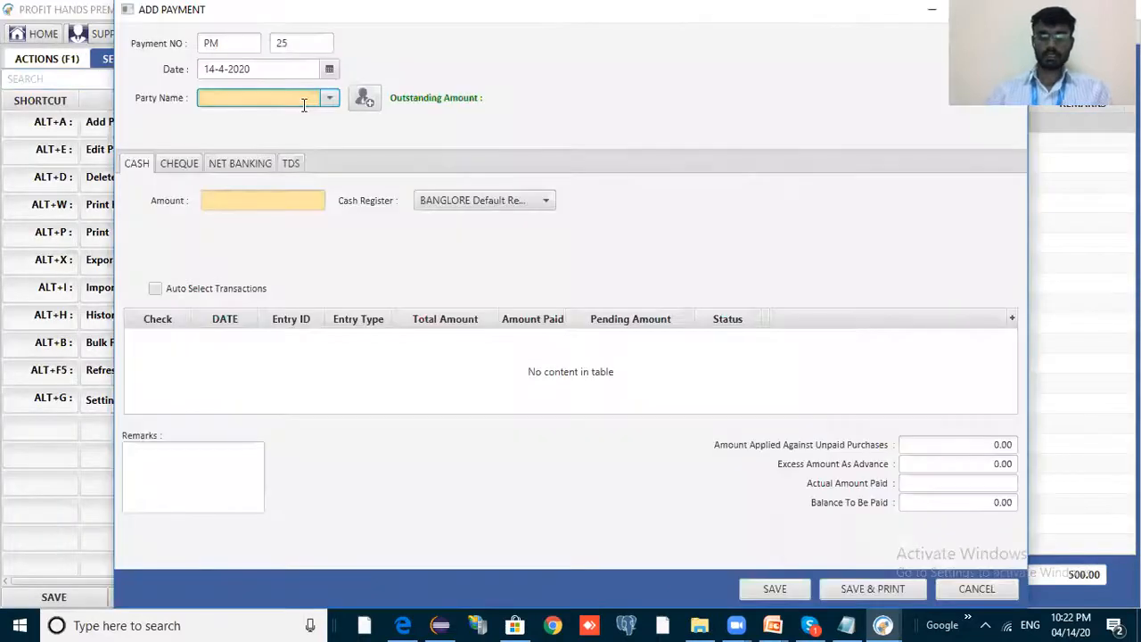
{"action": "type", "text": "mahe"}
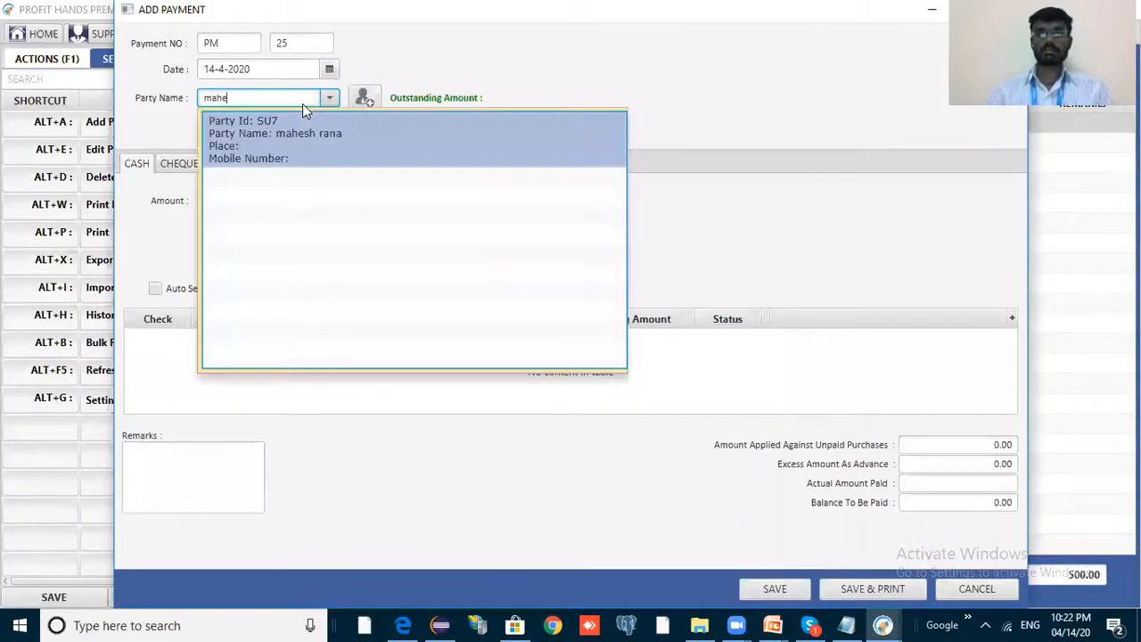
{"action": "key", "text": "Return"}
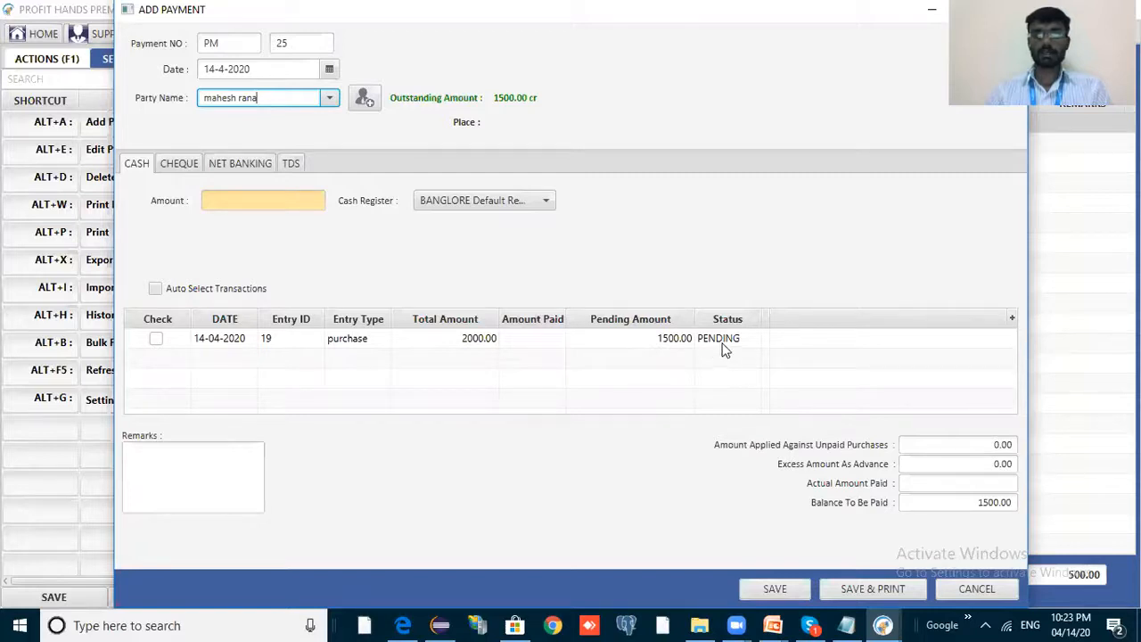
{"action": "left_click", "coordinate": [289, 207]}
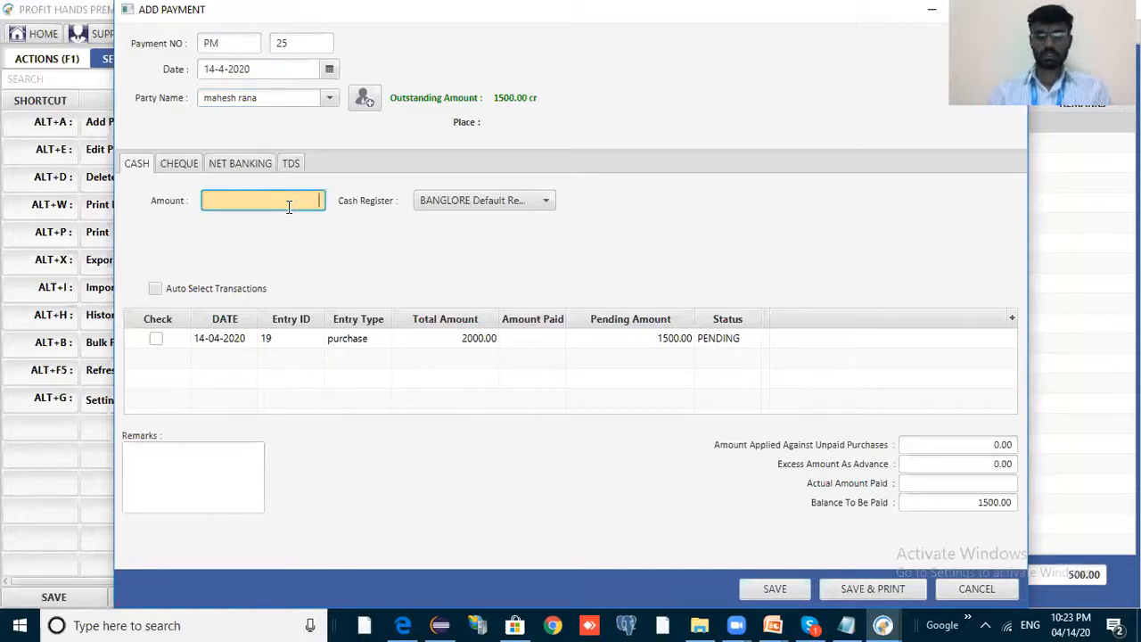
{"action": "type", "text": "1500"}
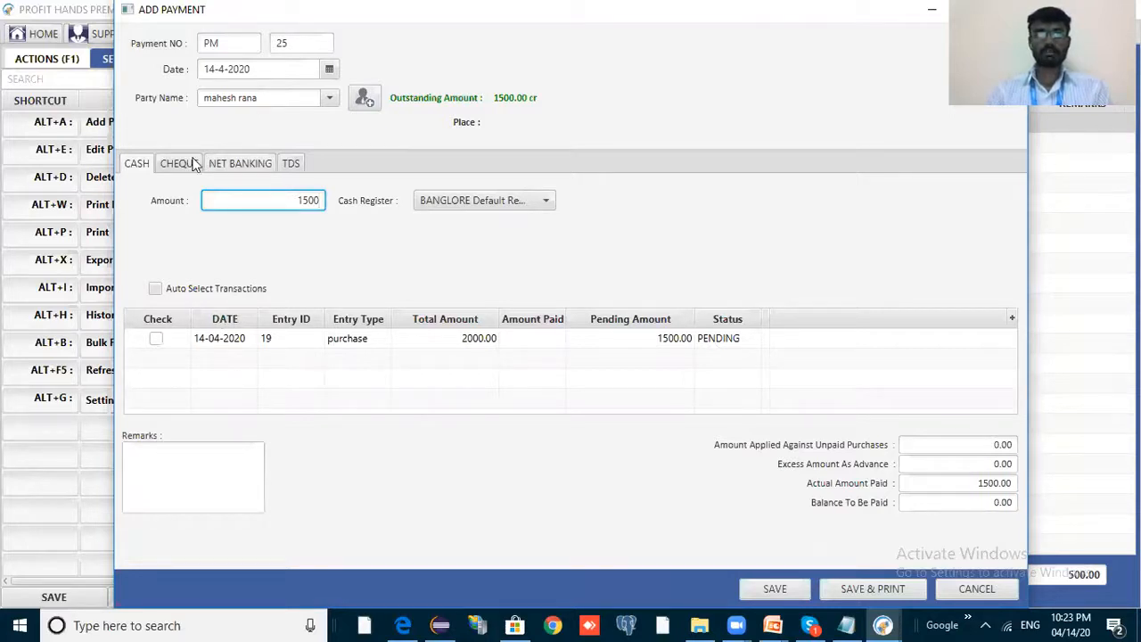
{"action": "left_click", "coordinate": [161, 349]}
{"action": "double_click", "coordinate": [421, 337]}
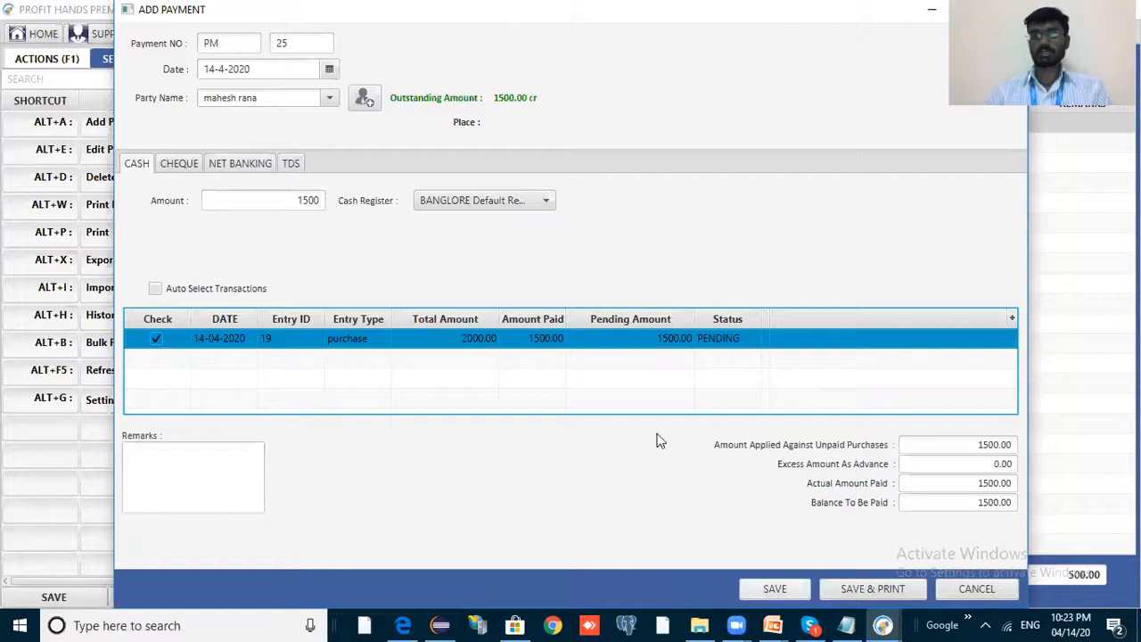
{"action": "left_click", "coordinate": [682, 282]}
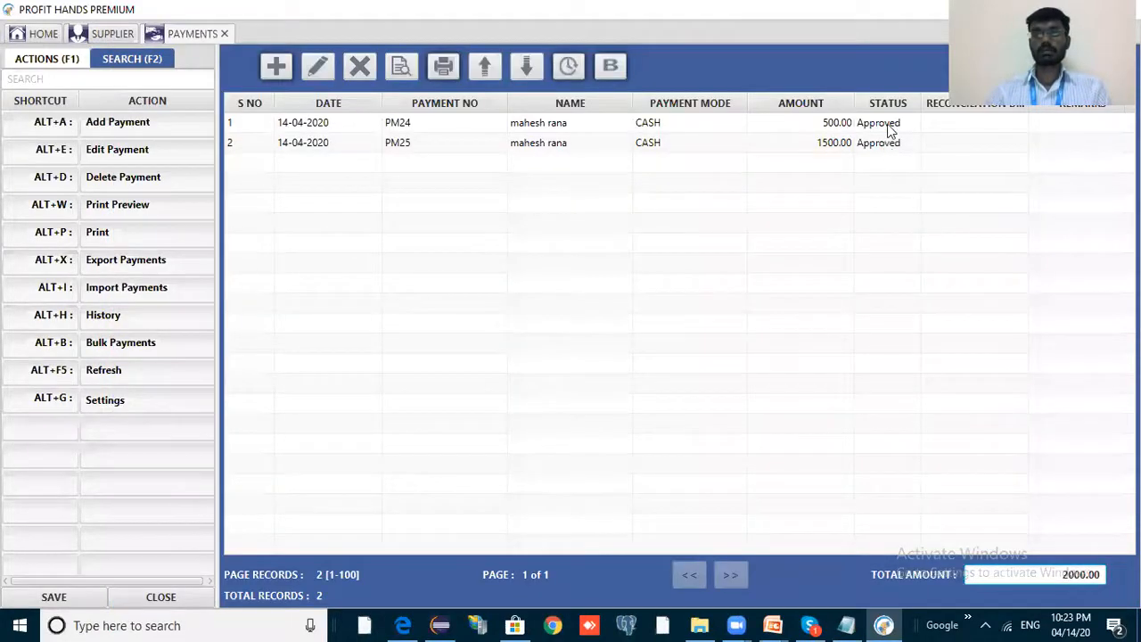
Open supplier SU7's ledger and select purchase entry 19.
{"action": "left_click", "coordinate": [890, 126]}
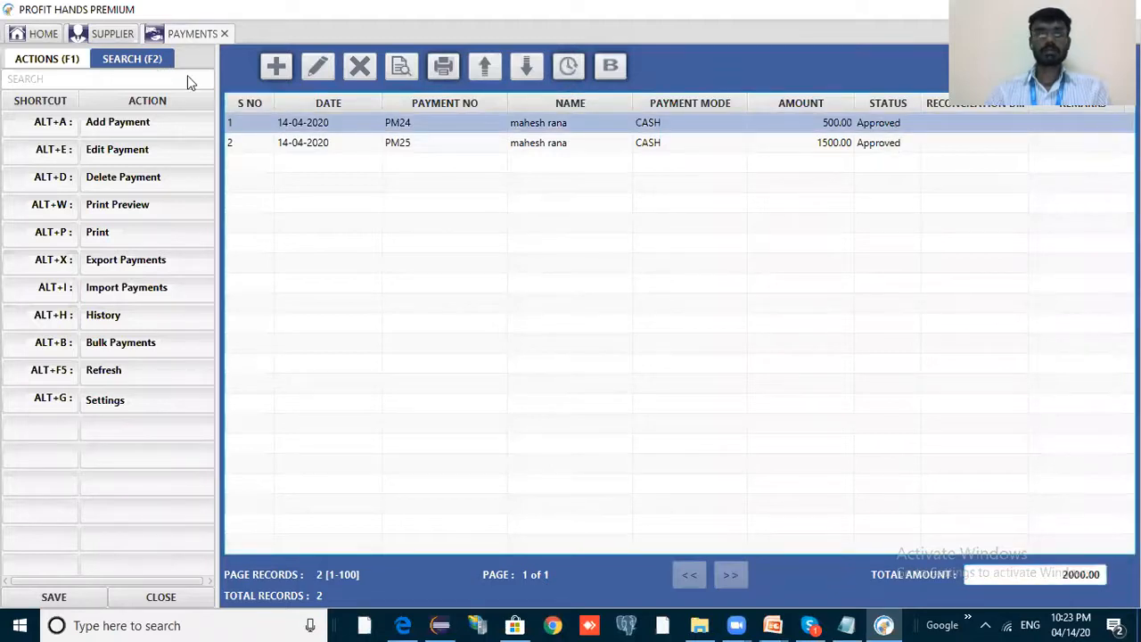
{"action": "left_click", "coordinate": [114, 34]}
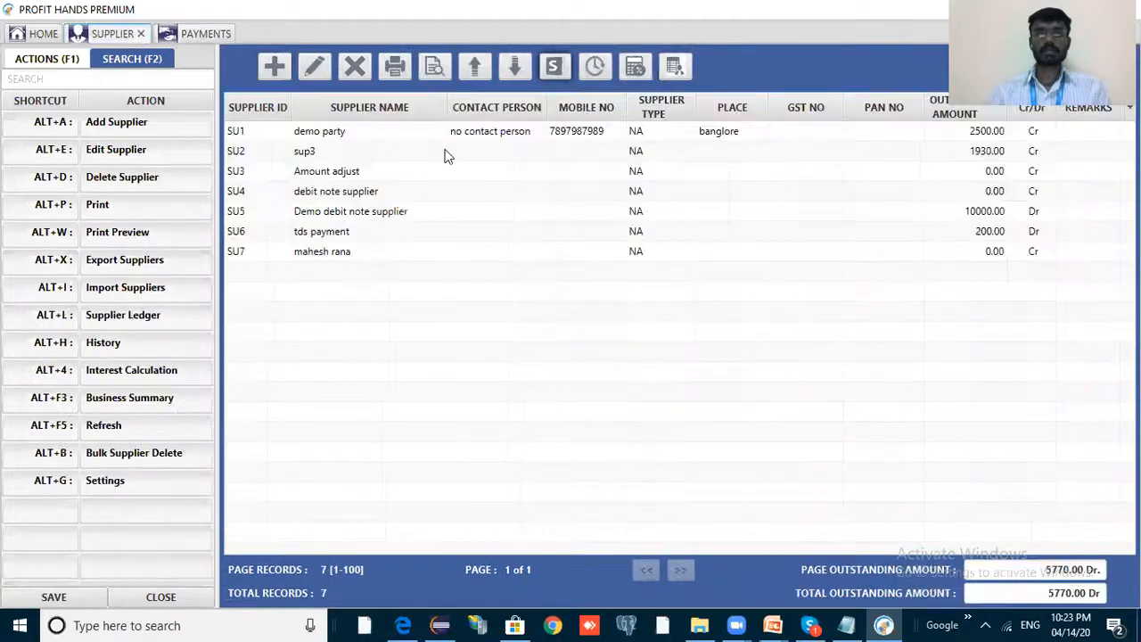
{"action": "left_click", "coordinate": [491, 255]}
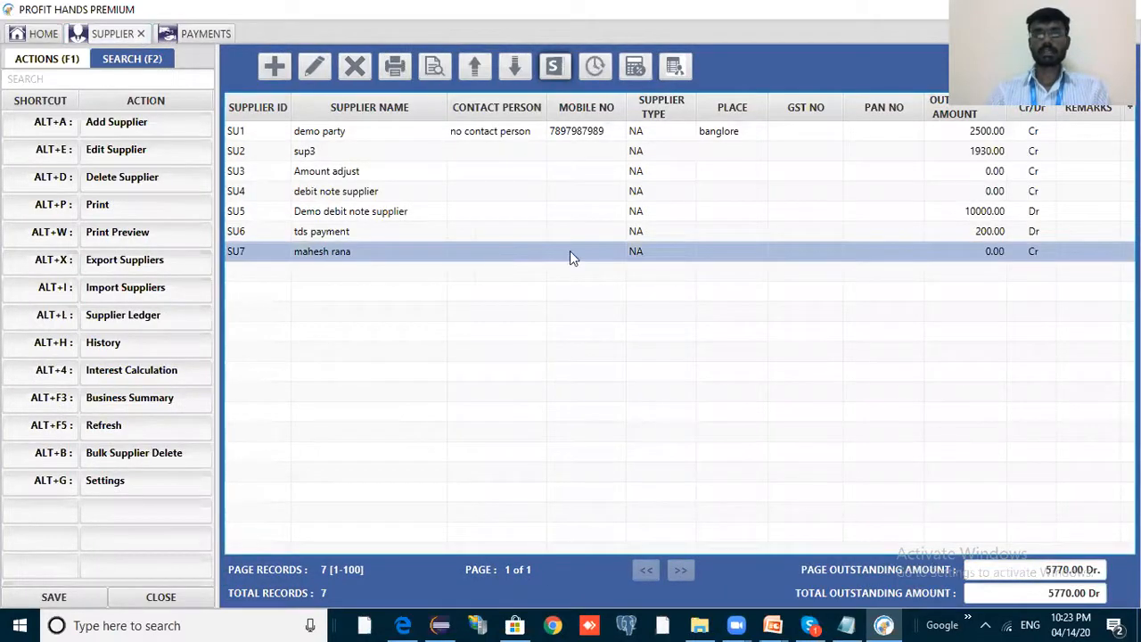
{"action": "left_click", "coordinate": [553, 72]}
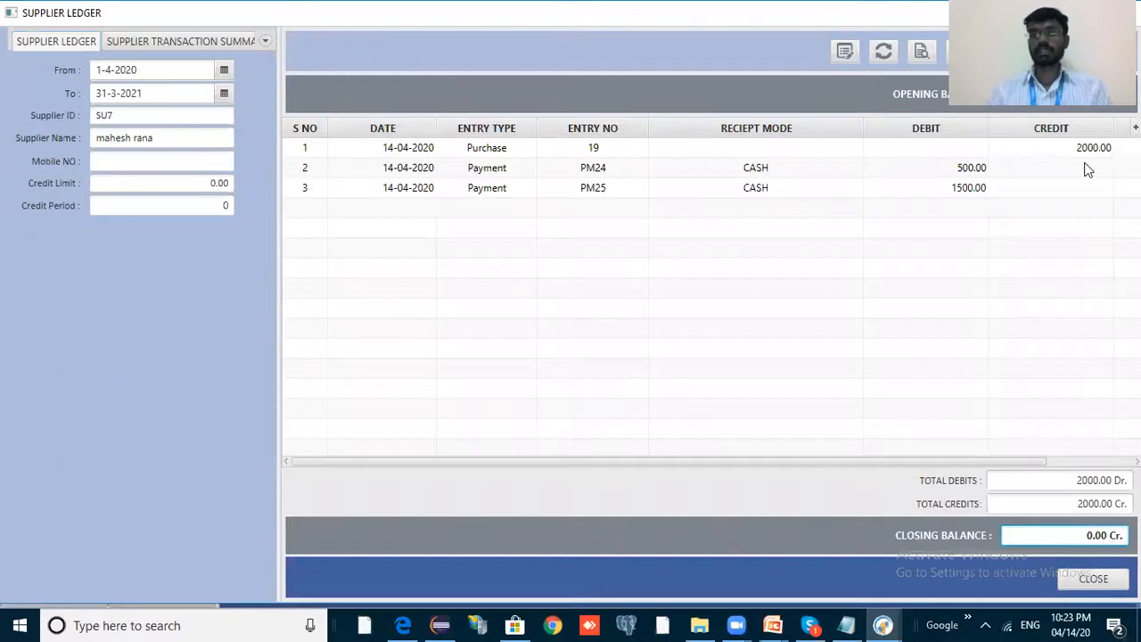
{"action": "left_click", "coordinate": [1073, 149]}
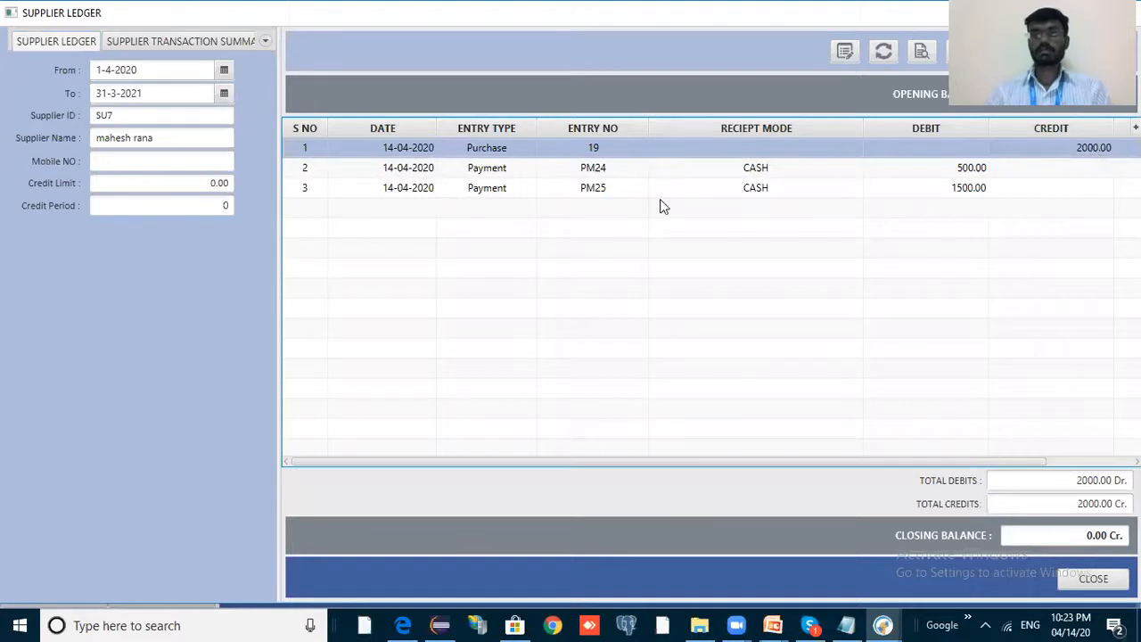
Review payments PM24 and PM25 and the debit, credit and closing balance totals, then close the ledger.
{"action": "left_click", "coordinate": [588, 171]}
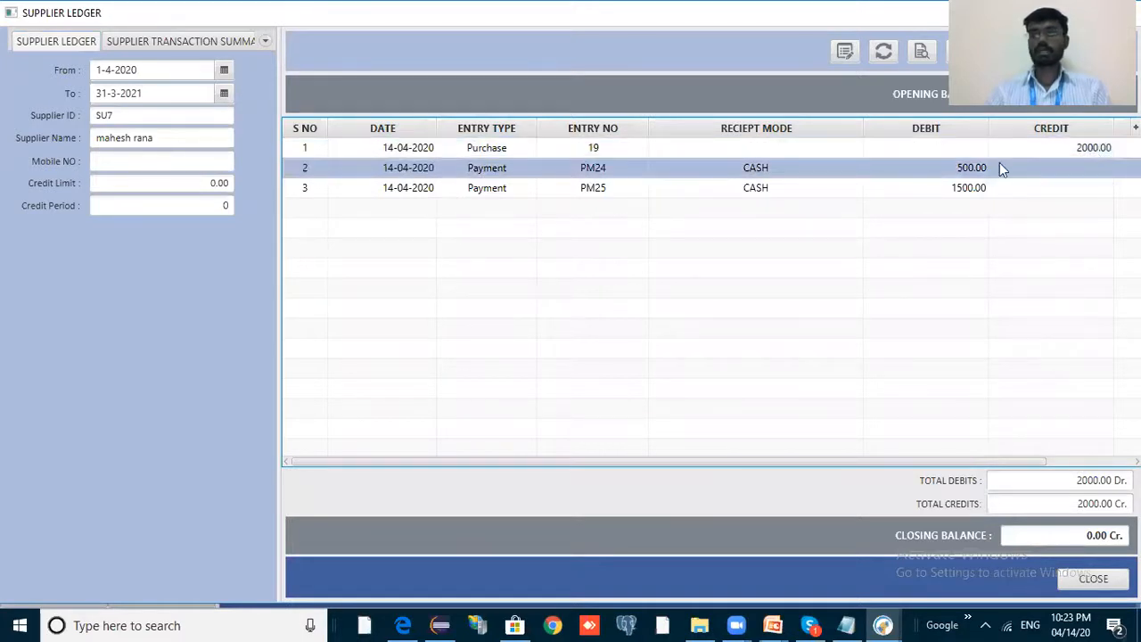
{"action": "left_click", "coordinate": [540, 194]}
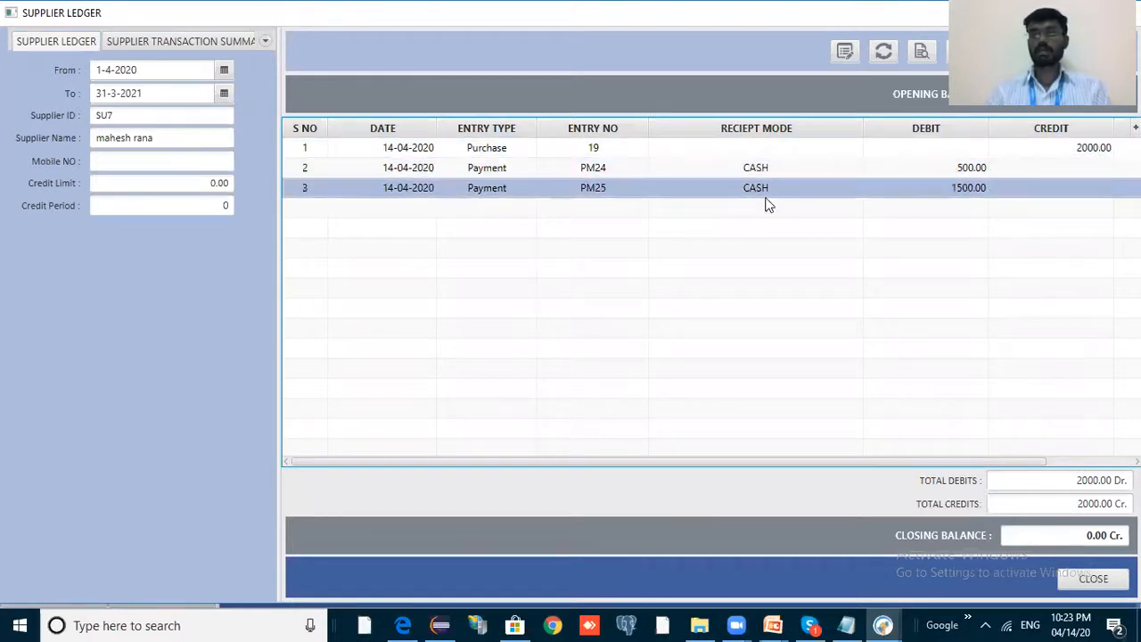
{"action": "left_click", "coordinate": [962, 170]}
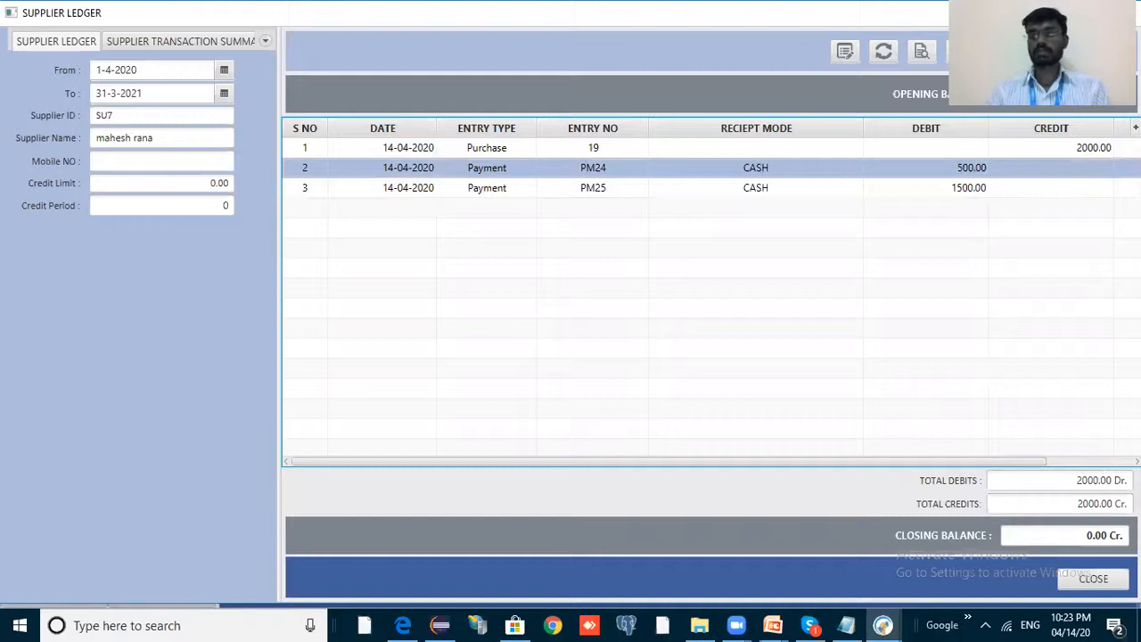
{"action": "left_click", "coordinate": [1102, 480]}
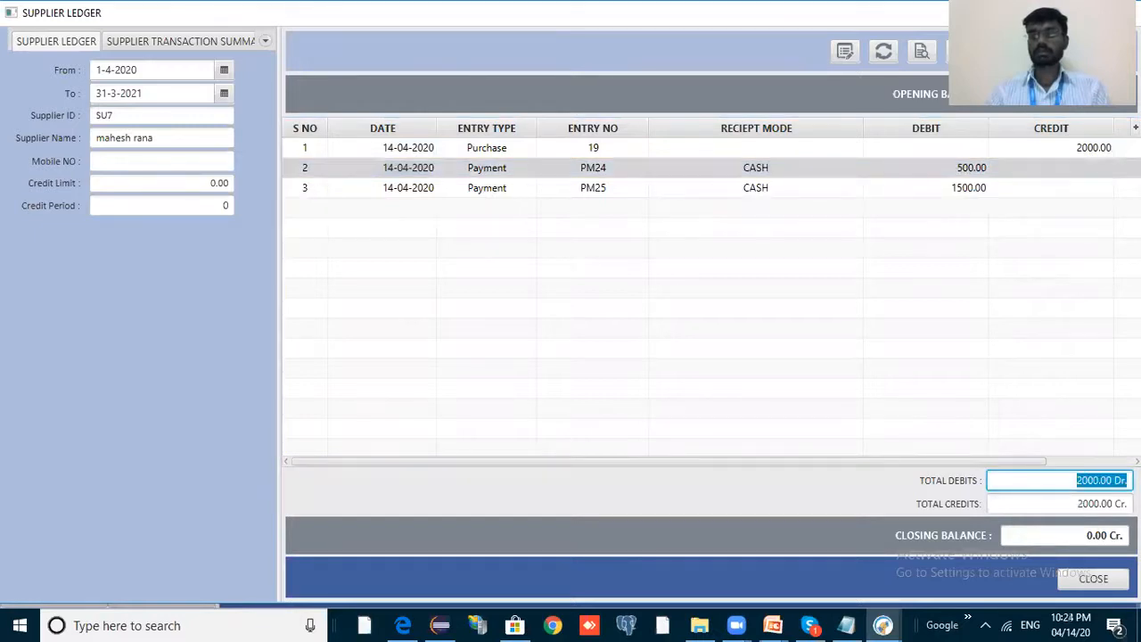
{"action": "left_click", "coordinate": [1101, 504]}
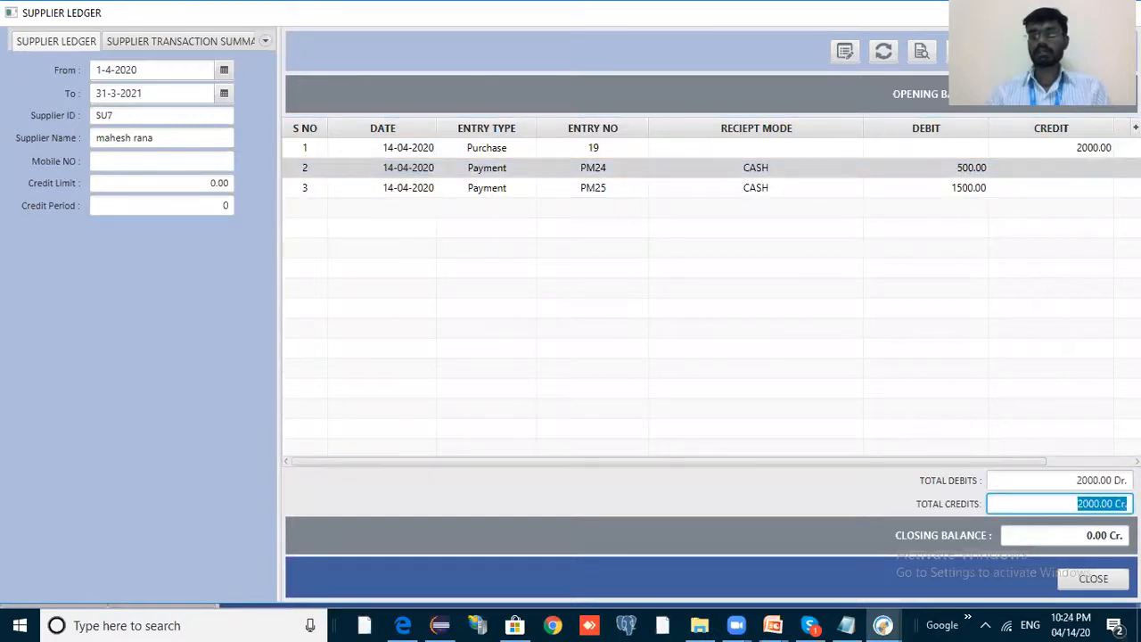
{"action": "left_click", "coordinate": [1101, 505]}
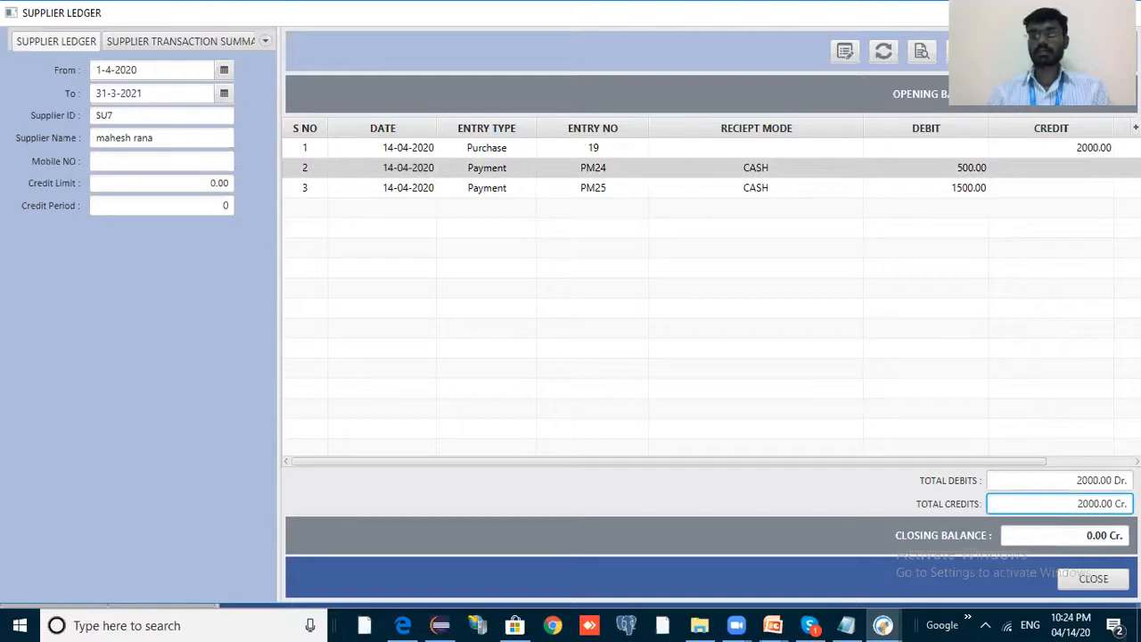
{"action": "left_click", "coordinate": [1065, 535]}
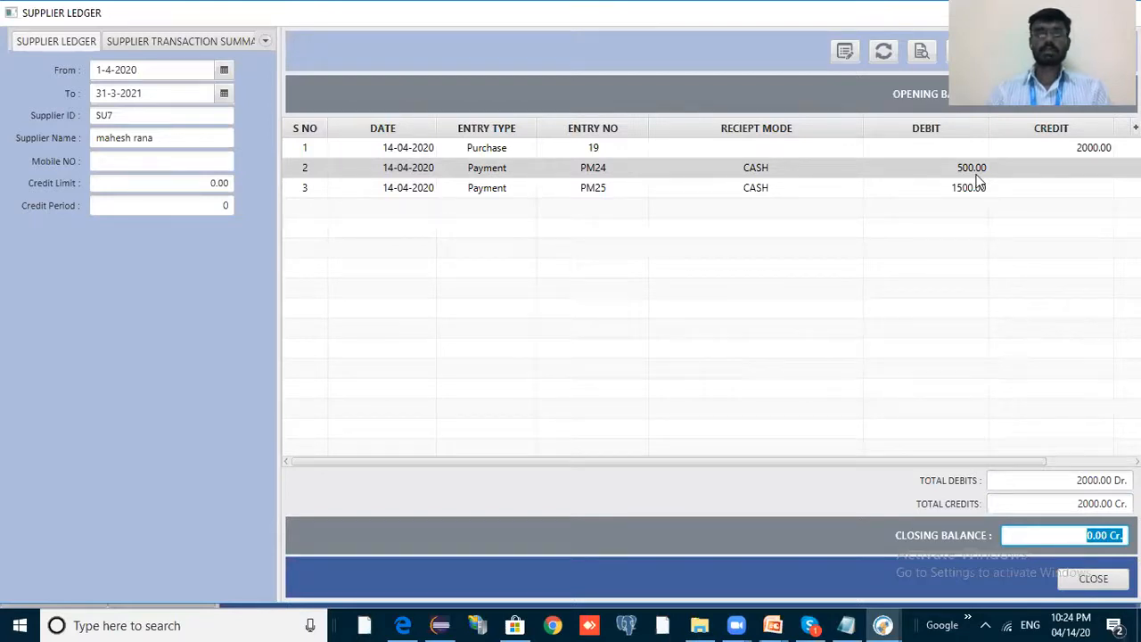
{"action": "key", "text": "Escape"}
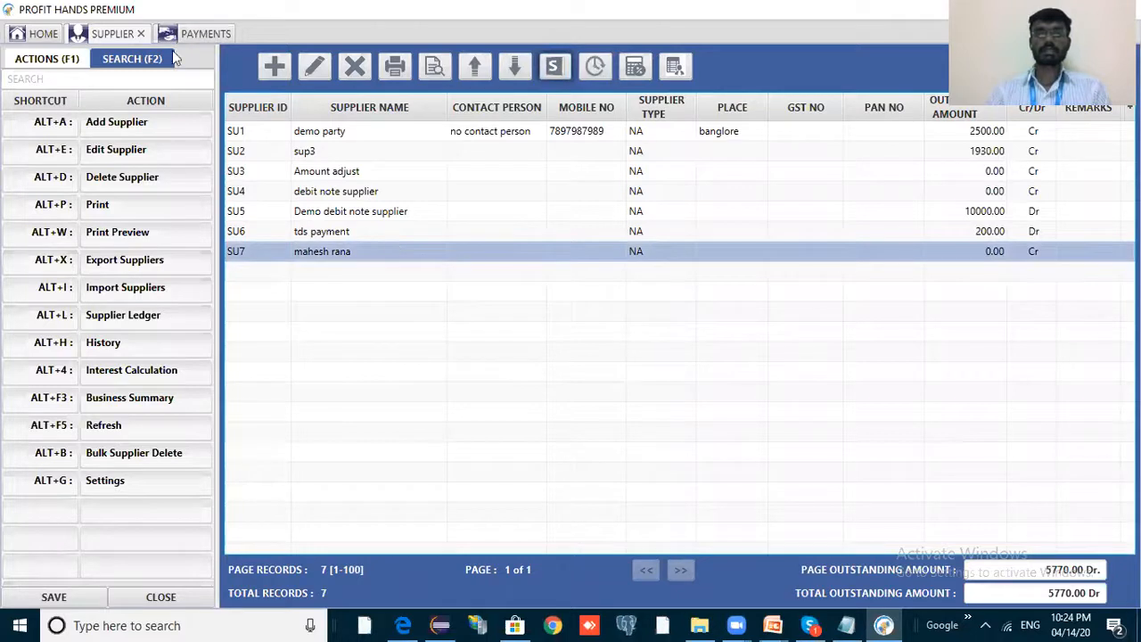
Check PM24 at 500.00 and PM25 at 1500.00 in the payments list, both Approved.
{"action": "left_click", "coordinate": [218, 32]}
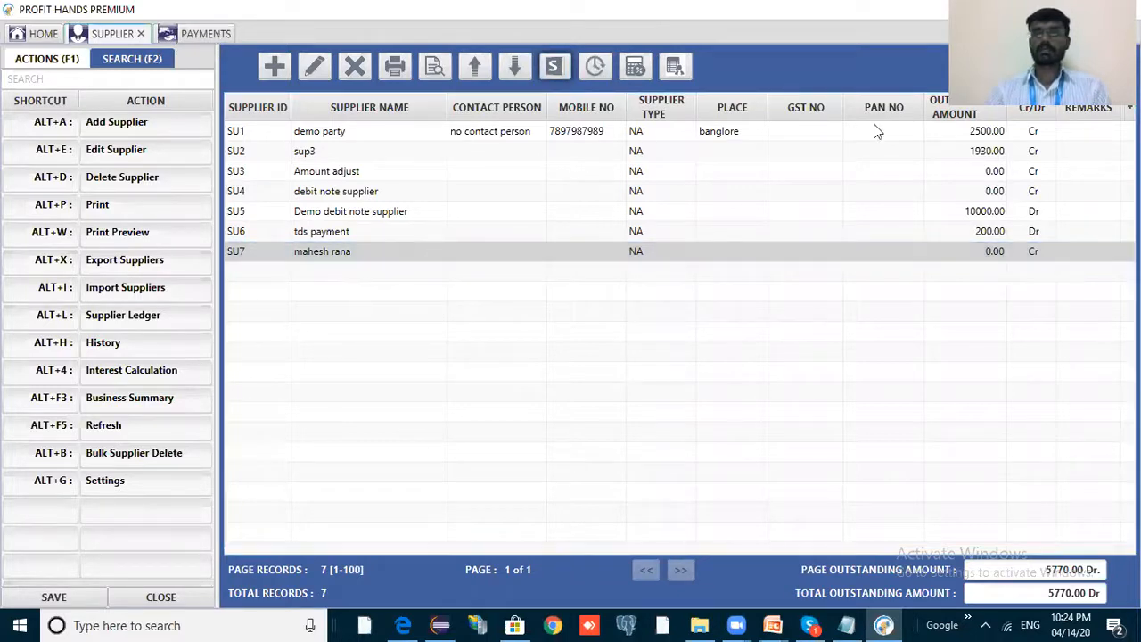
{"action": "left_click", "coordinate": [827, 125]}
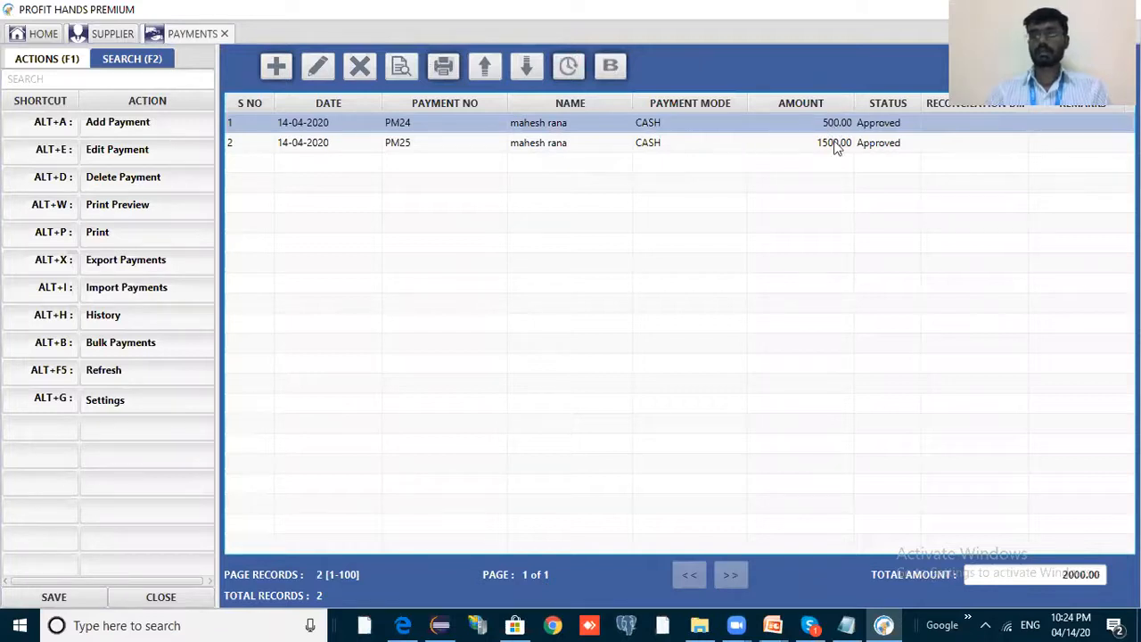
{"action": "left_click", "coordinate": [800, 147]}
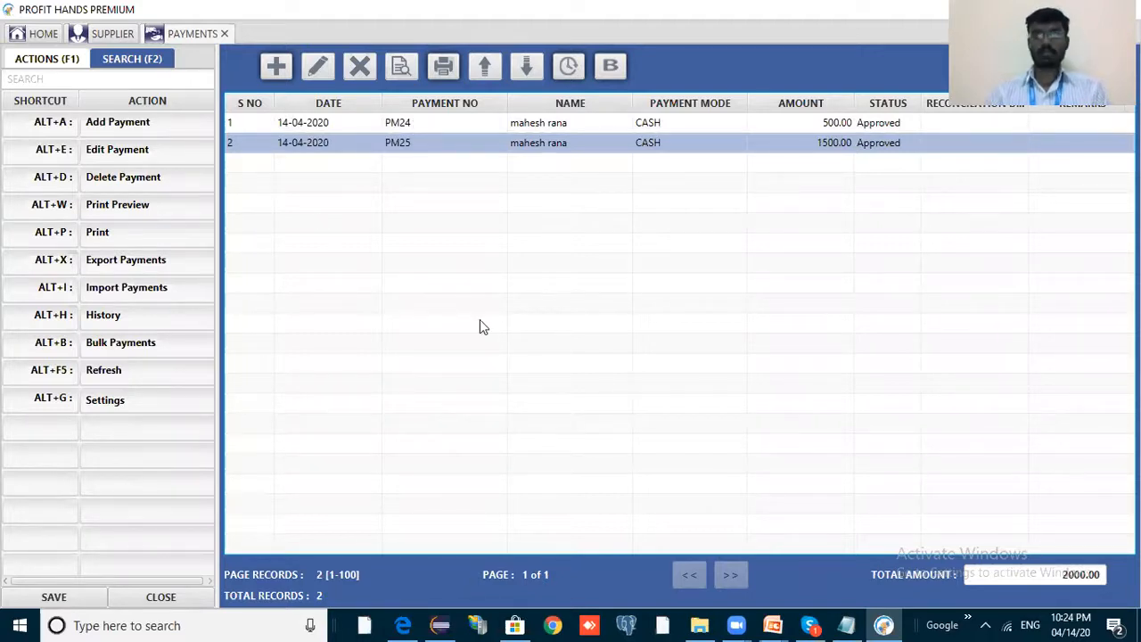
{"action": "key", "text": "alt+Tab"}
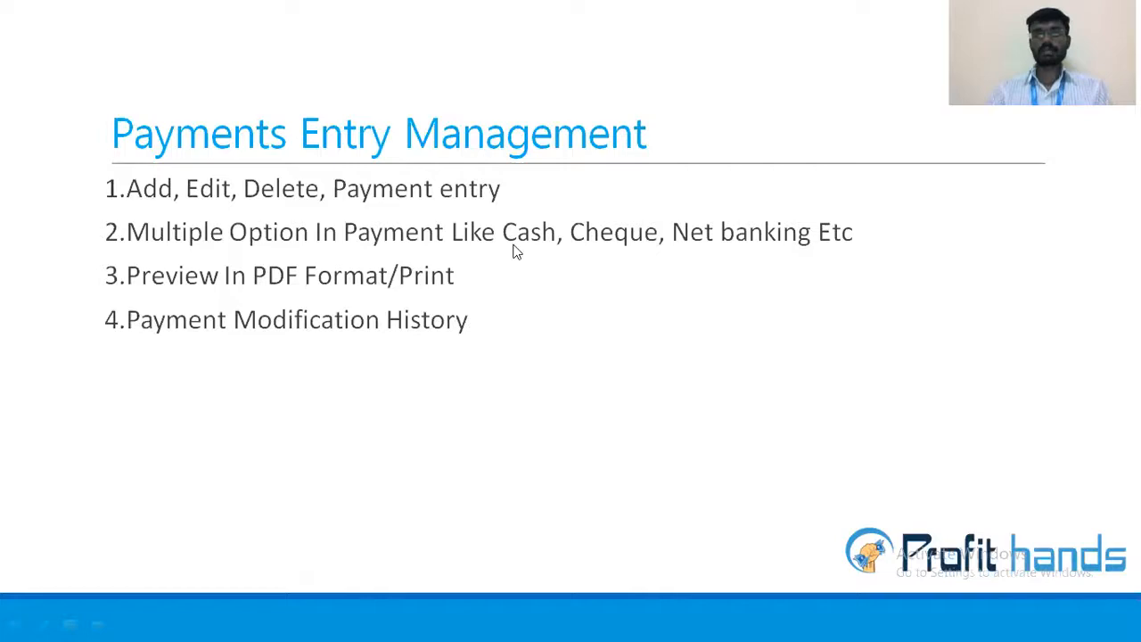
{"action": "key", "text": "alt+Tab"}
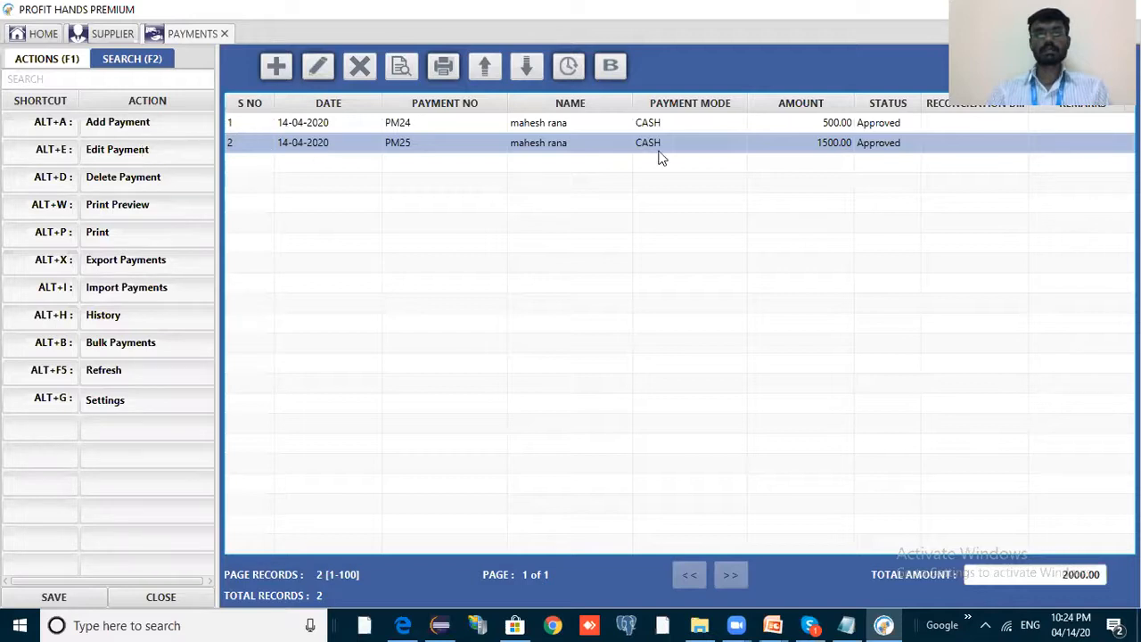
Change payment PM25's cash amount to 1400 and save, bringing the total to 1900.00.
{"action": "left_click", "coordinate": [141, 151]}
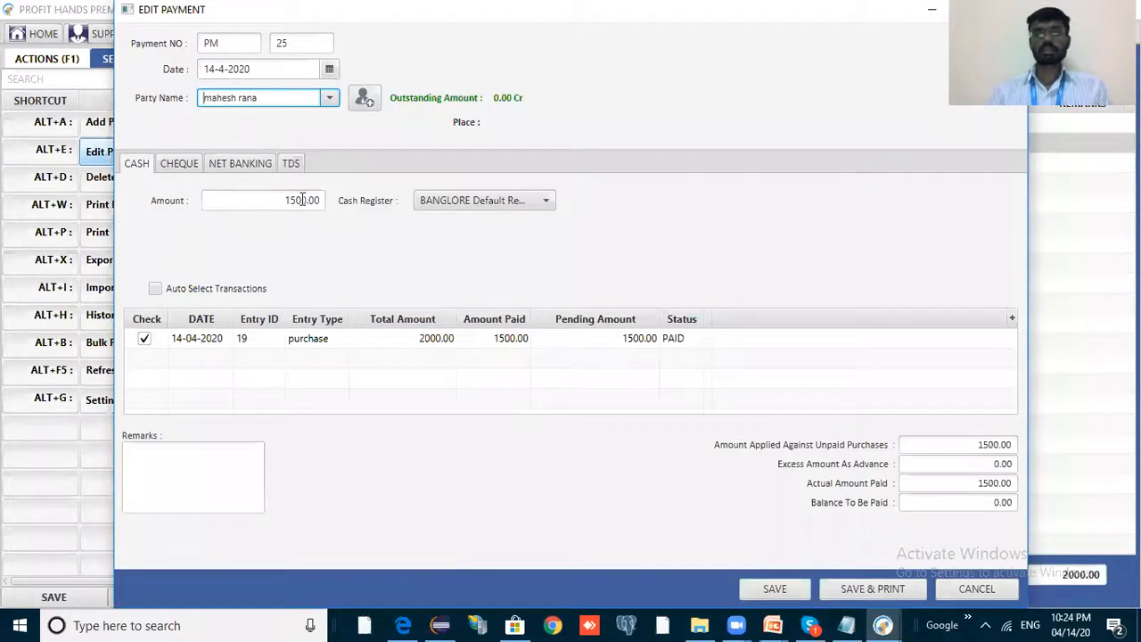
{"action": "key", "text": "Tab"}
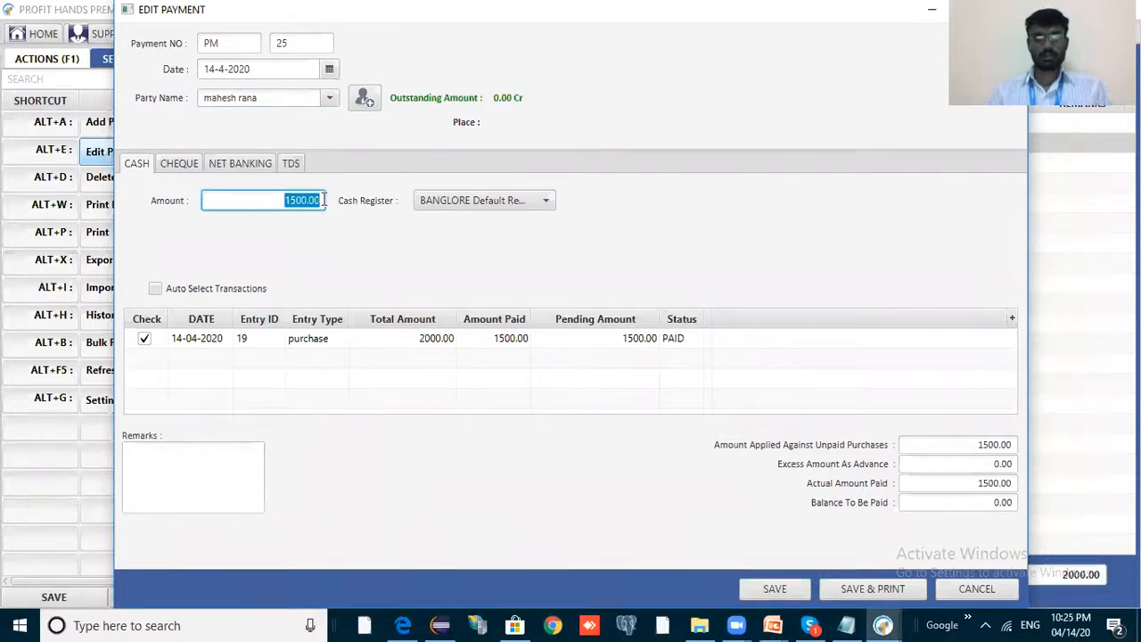
{"action": "type", "text": "1400"}
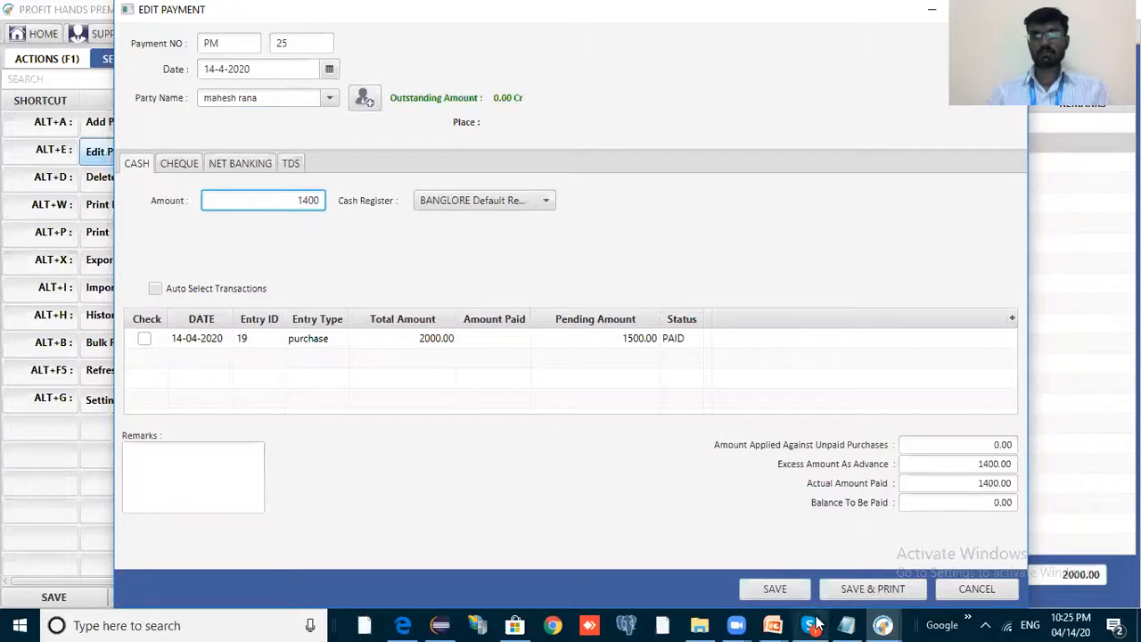
{"action": "left_click", "coordinate": [768, 588]}
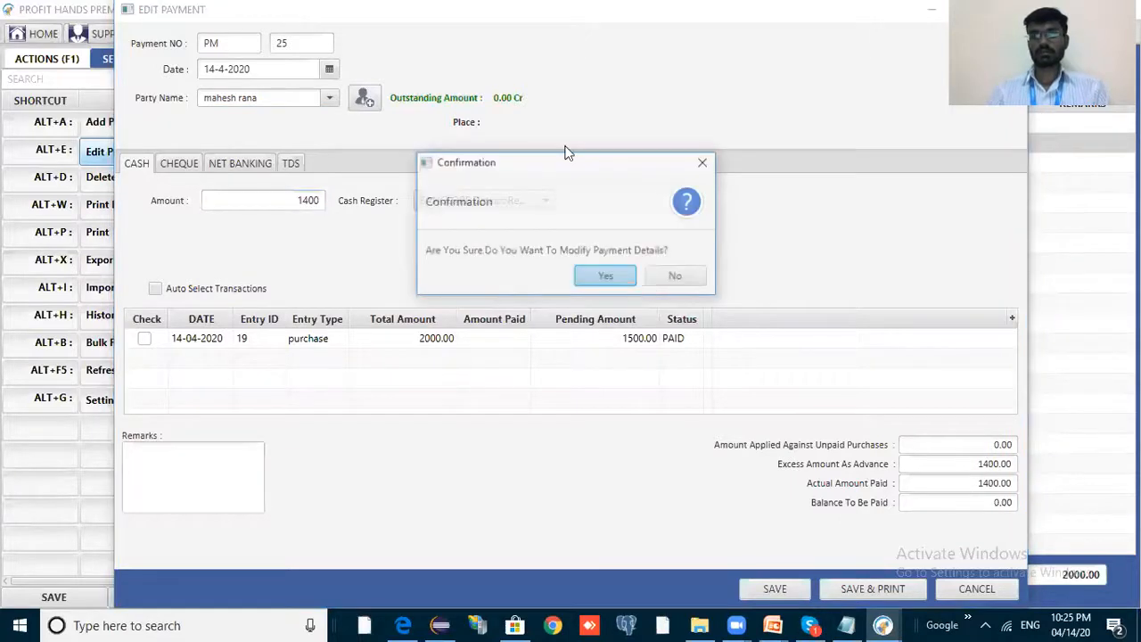
{"action": "key", "text": "Return"}
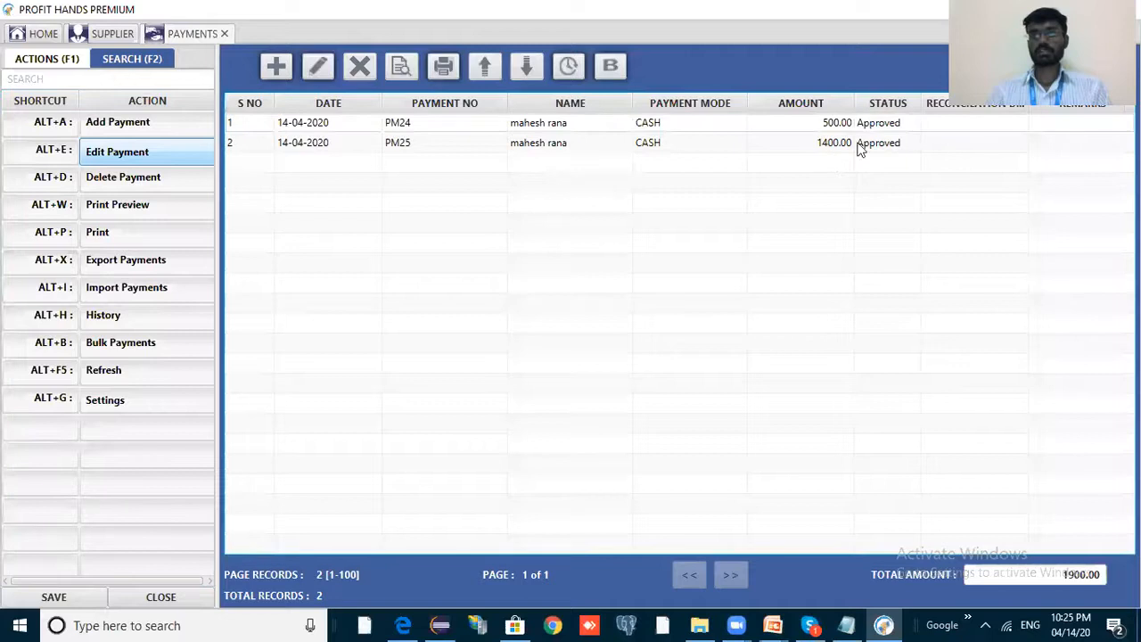
{"action": "left_click", "coordinate": [822, 147]}
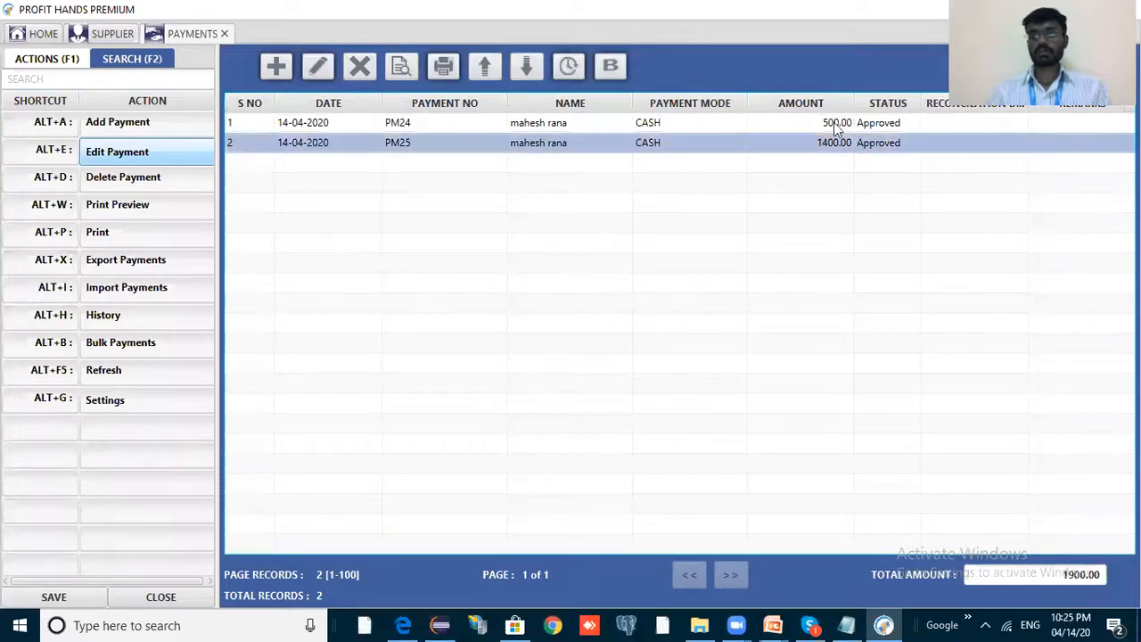
{"action": "key", "text": "Up"}
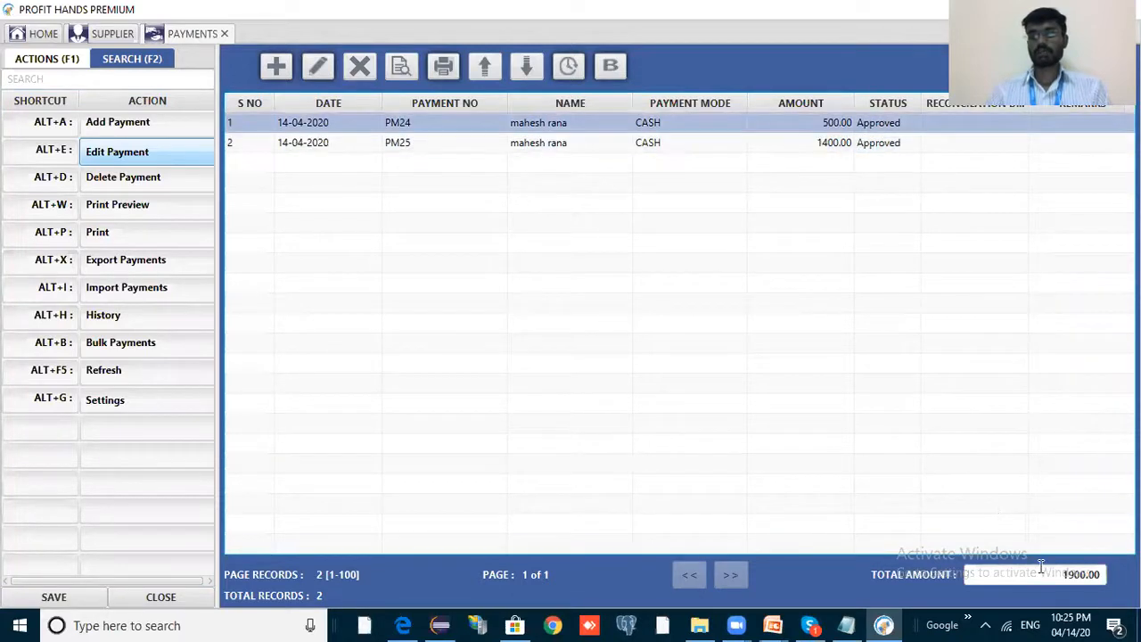
Open supplier SU7's ledger and highlight its 100.00 Cr closing balance.
{"action": "left_click", "coordinate": [113, 38]}
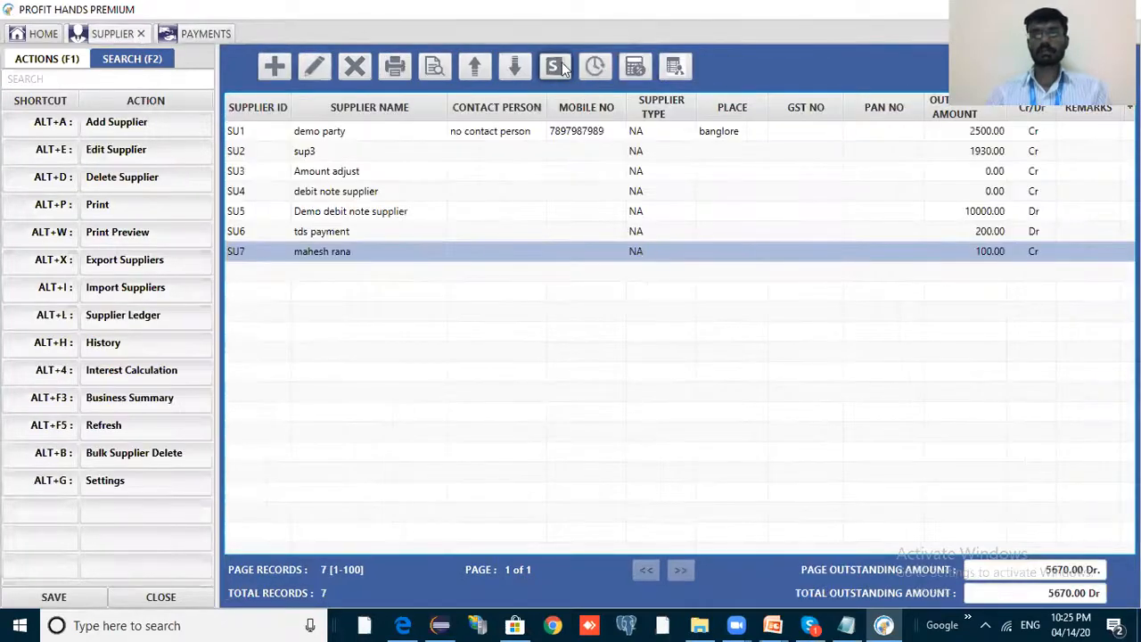
{"action": "left_click", "coordinate": [555, 67]}
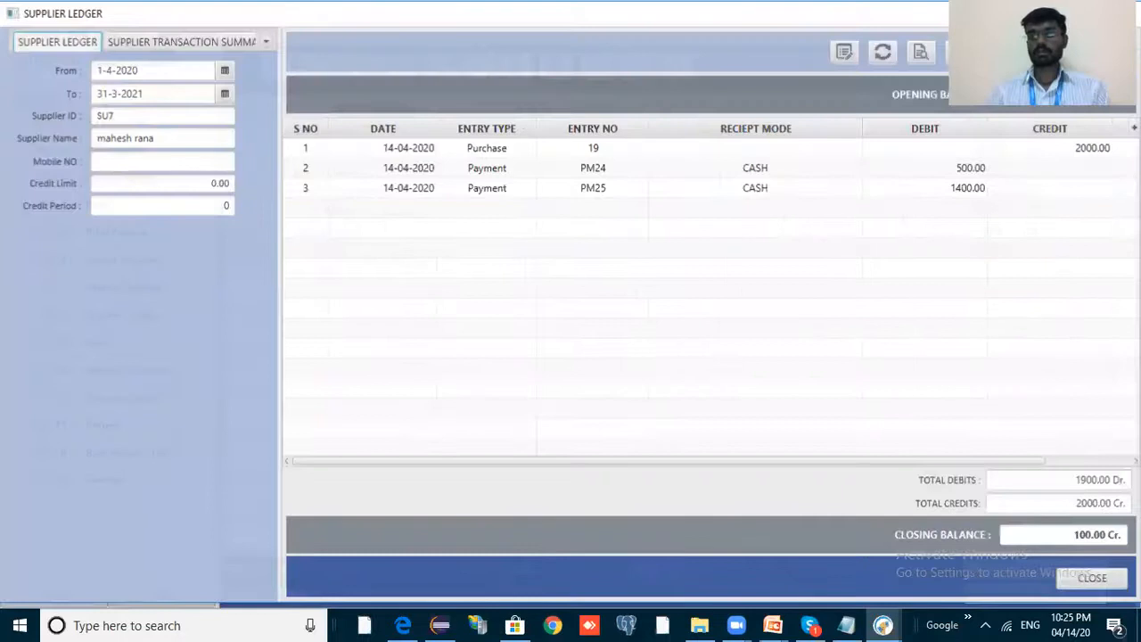
{"action": "triple_click", "coordinate": [1087, 539]}
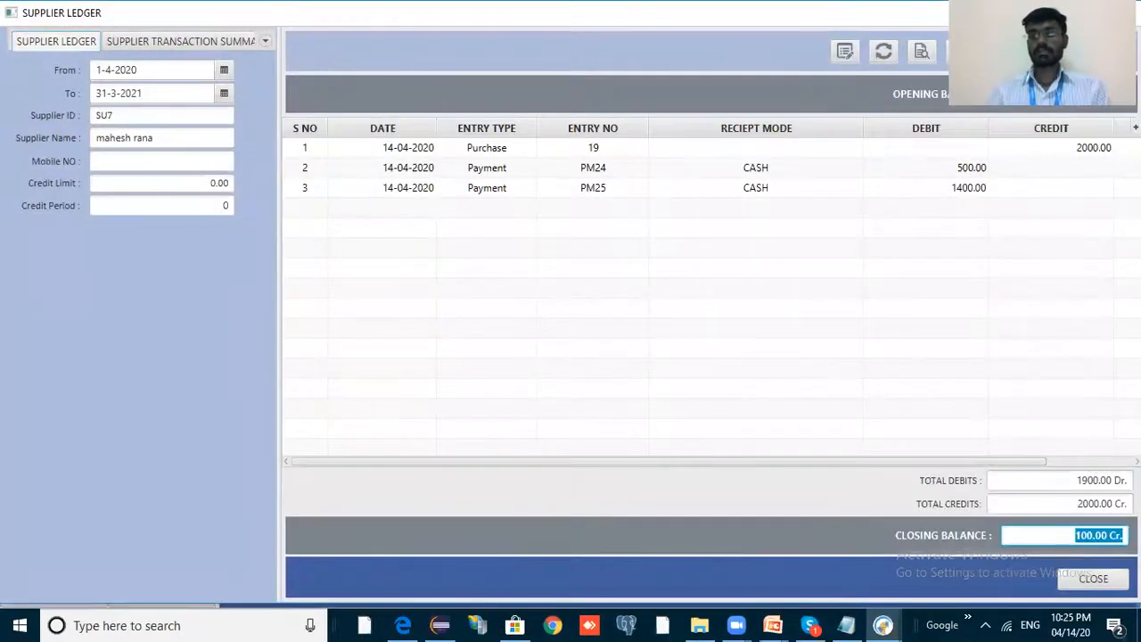
{"action": "left_click", "coordinate": [1076, 537]}
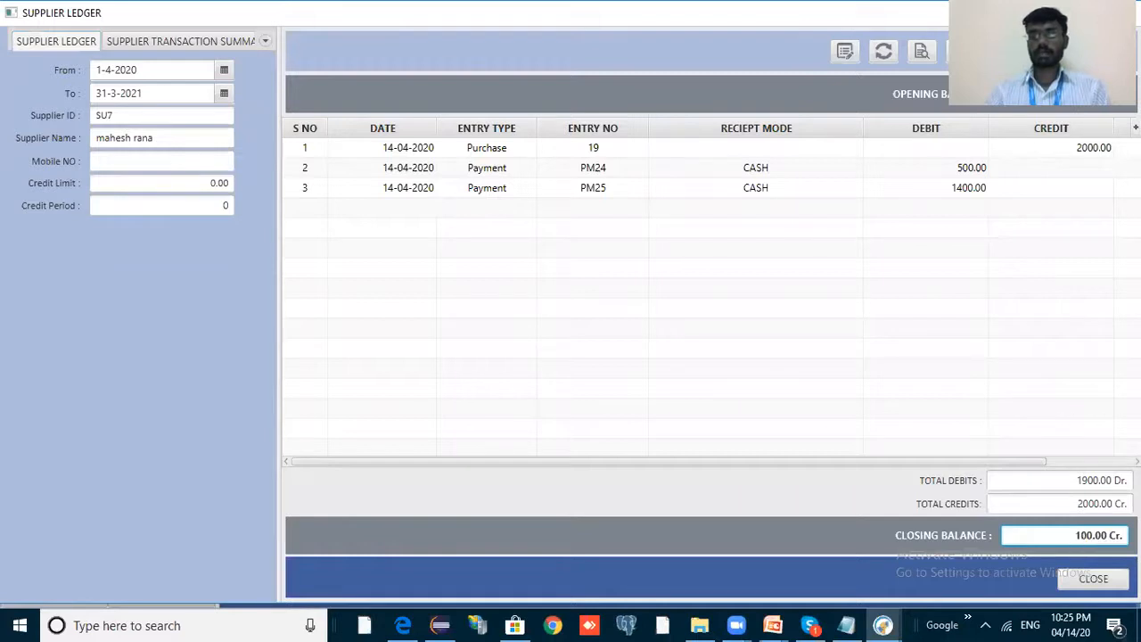
{"action": "triple_click", "coordinate": [1075, 537]}
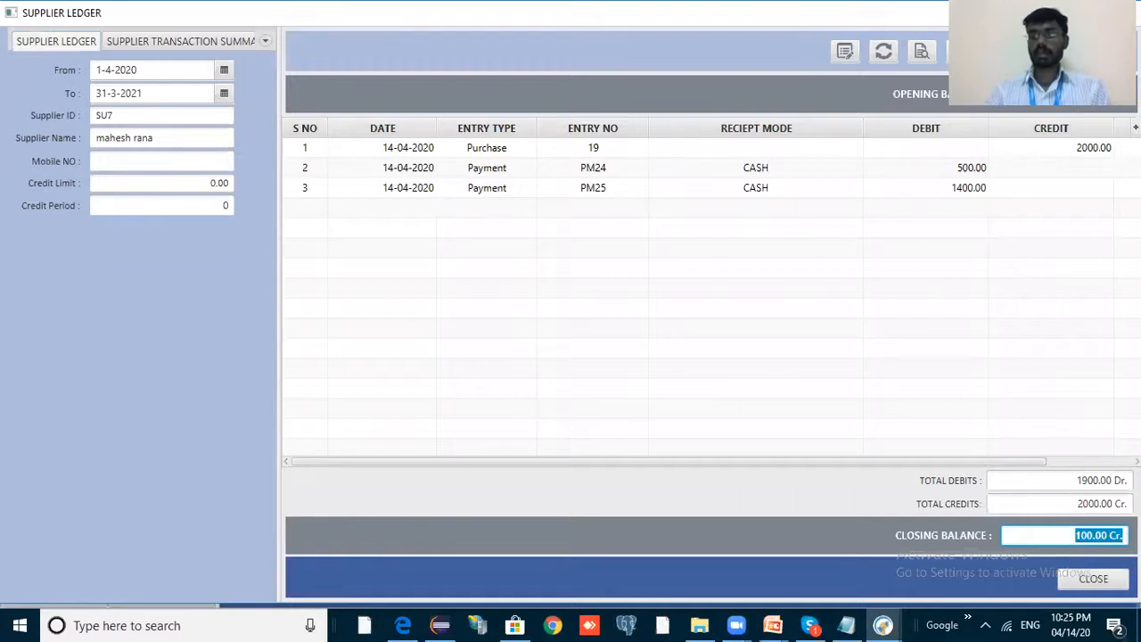
{"action": "left_click", "coordinate": [1082, 536]}
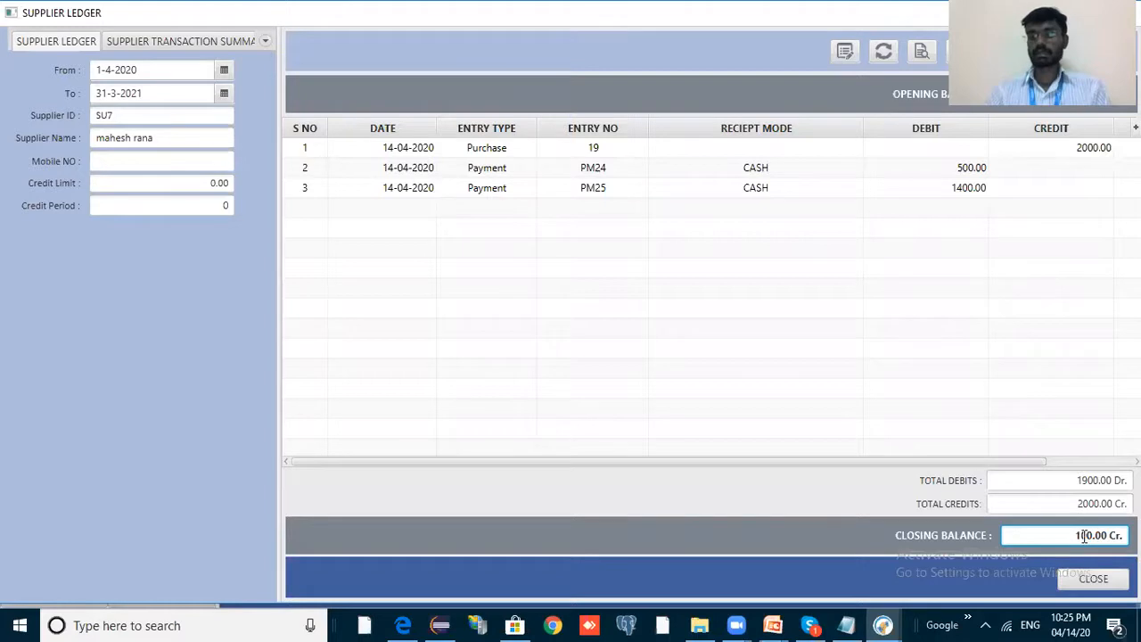
{"action": "left_click_drag", "start_coordinate": [1123, 536], "coordinate": [966, 532]}
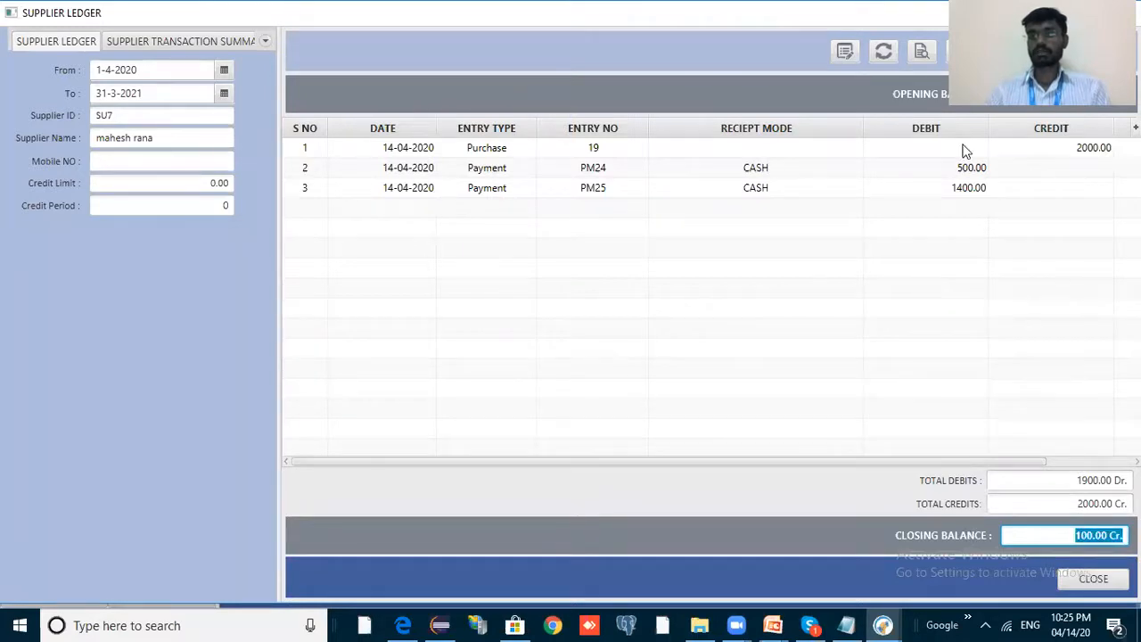
Review the 2000.00 purchase, PM24 and PM25 (1400.00) entries, 1900.00 total debits, then close the ledger.
{"action": "left_click", "coordinate": [1089, 150]}
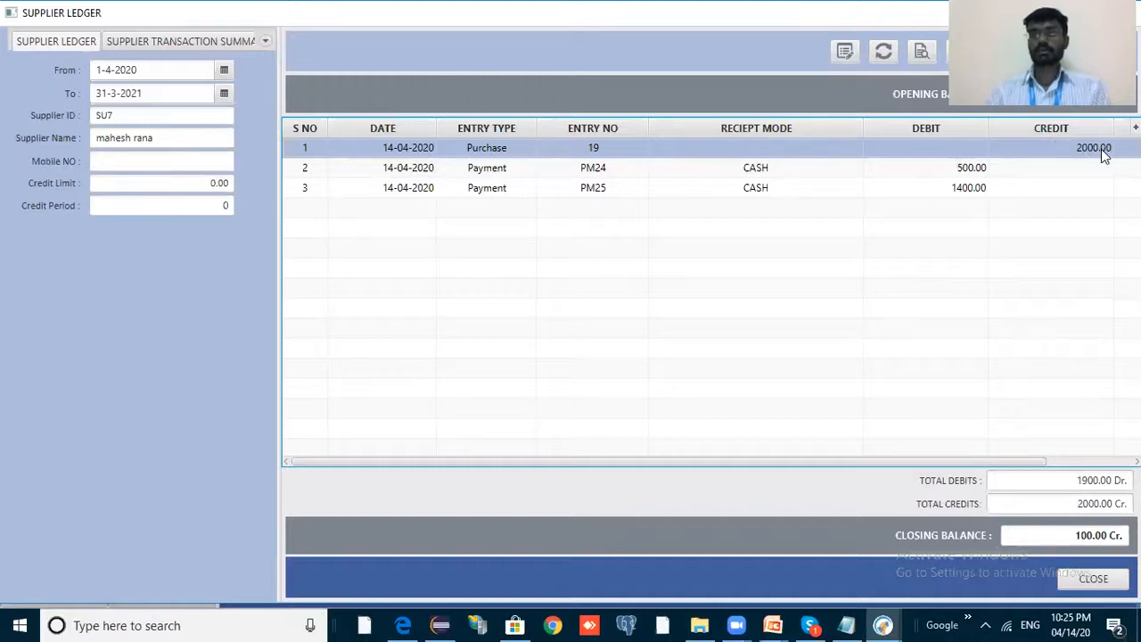
{"action": "left_click", "coordinate": [935, 169]}
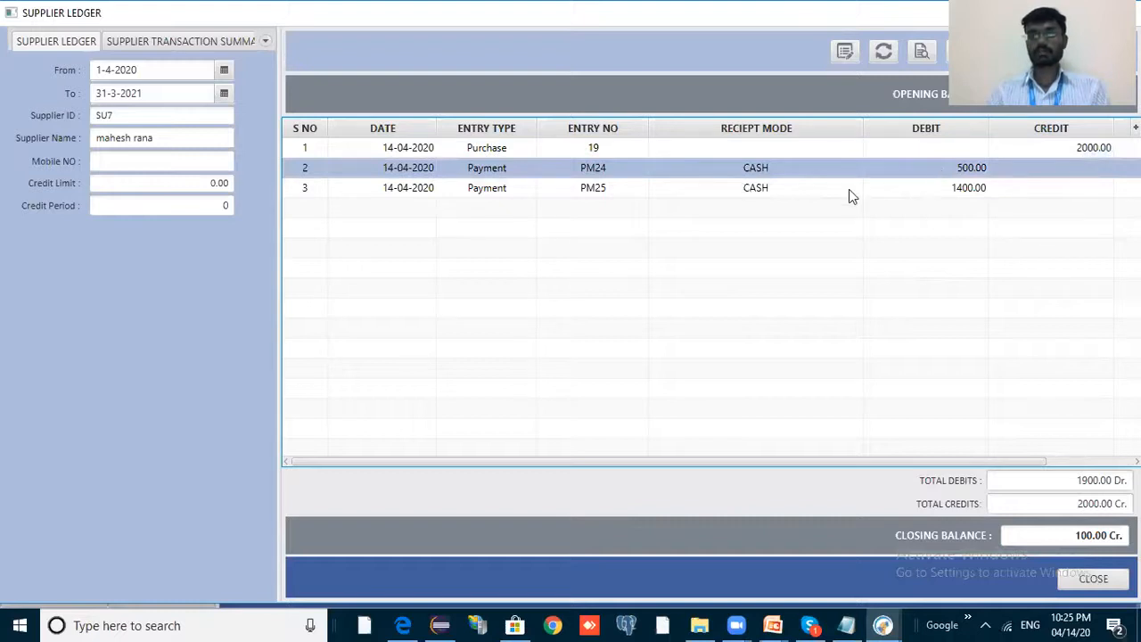
{"action": "left_click", "coordinate": [977, 195]}
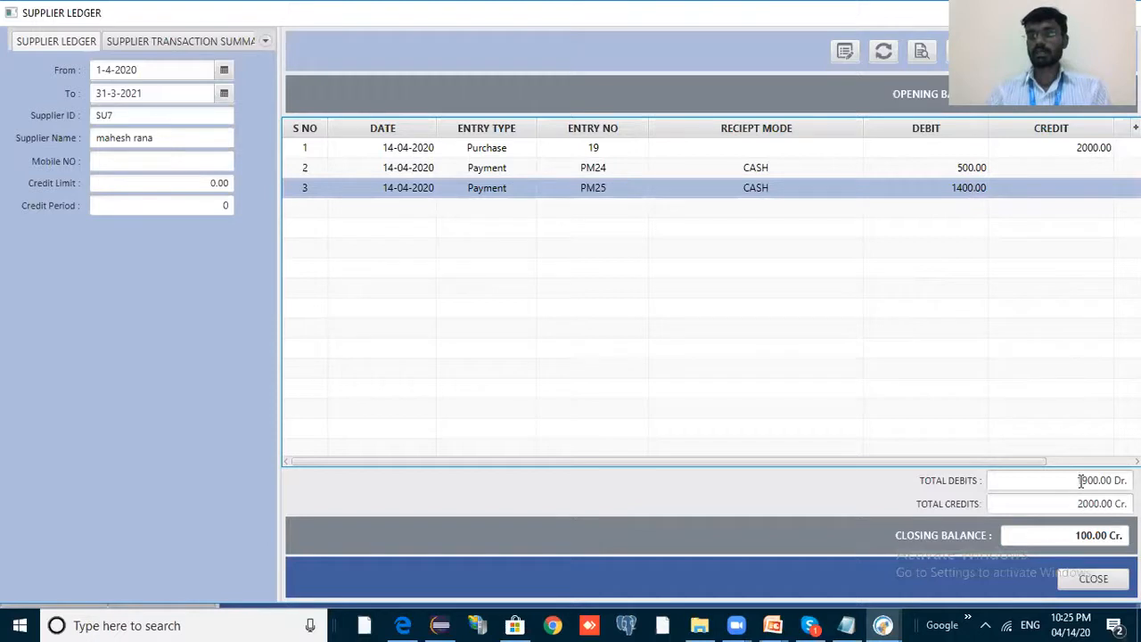
{"action": "double_click", "coordinate": [1112, 480]}
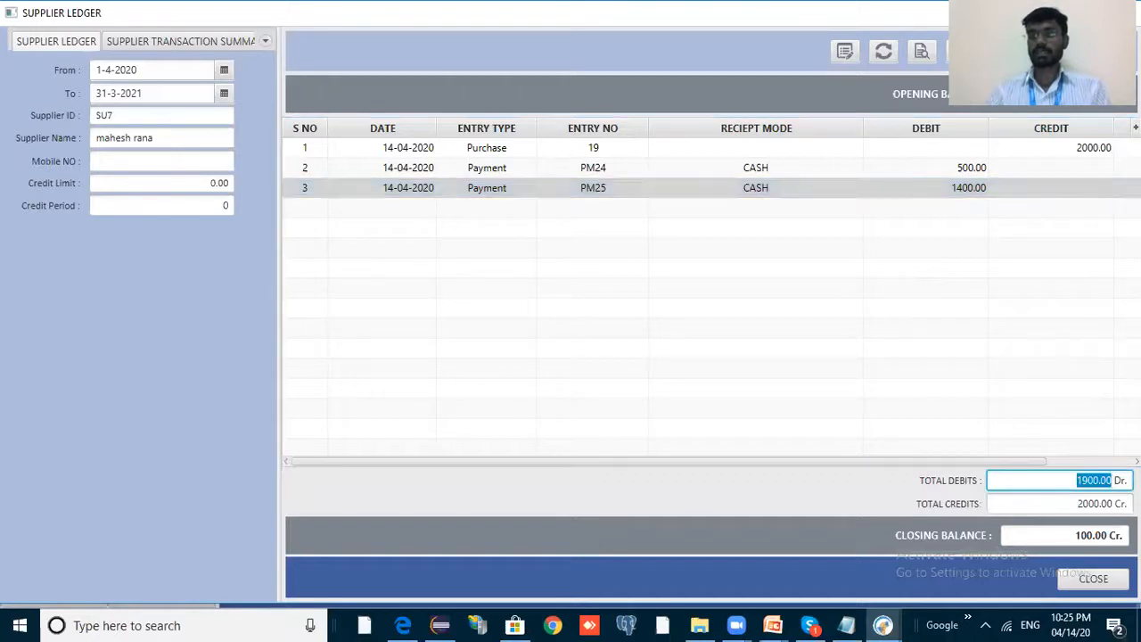
{"action": "left_click_drag", "start_coordinate": [1112, 480], "coordinate": [1127, 480]}
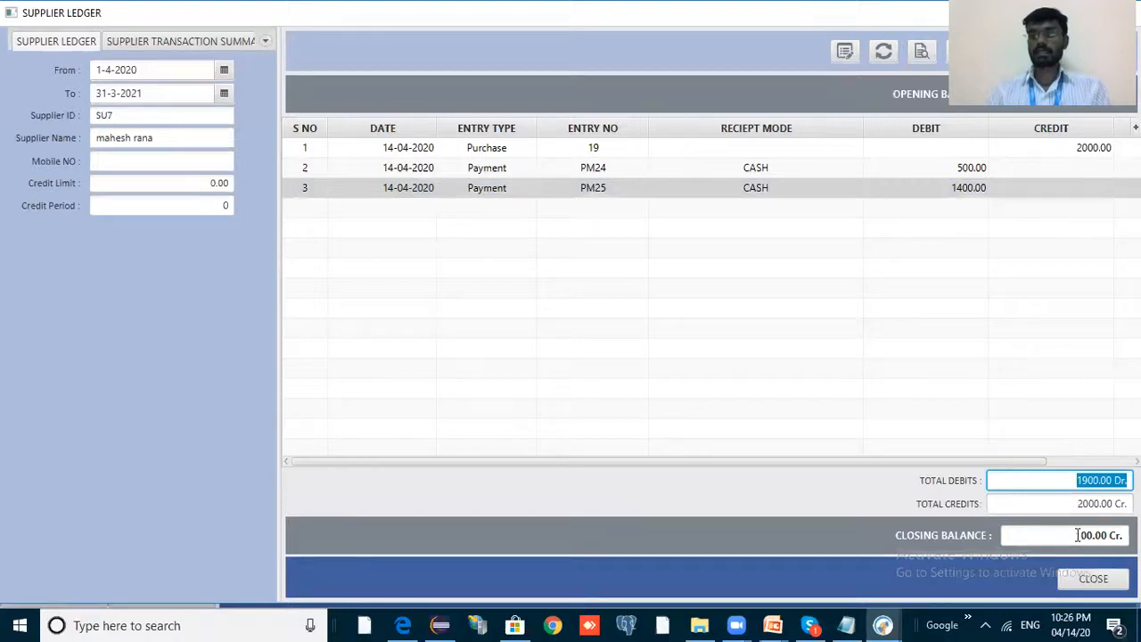
{"action": "left_click_drag", "start_coordinate": [1092, 535], "coordinate": [1122, 535]}
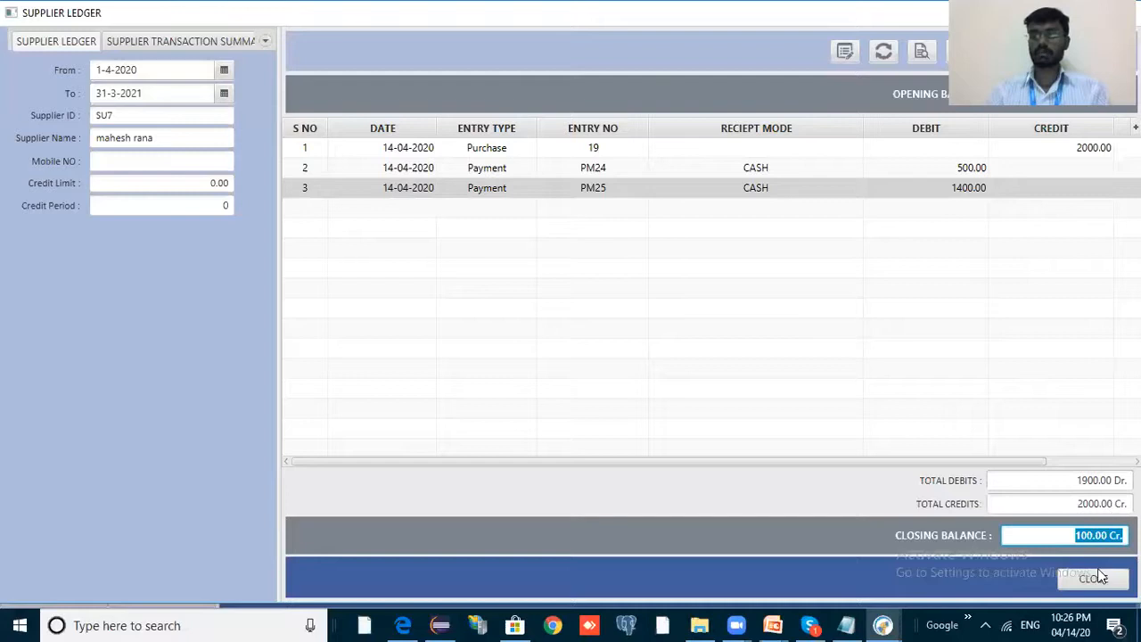
{"action": "left_click", "coordinate": [1073, 539]}
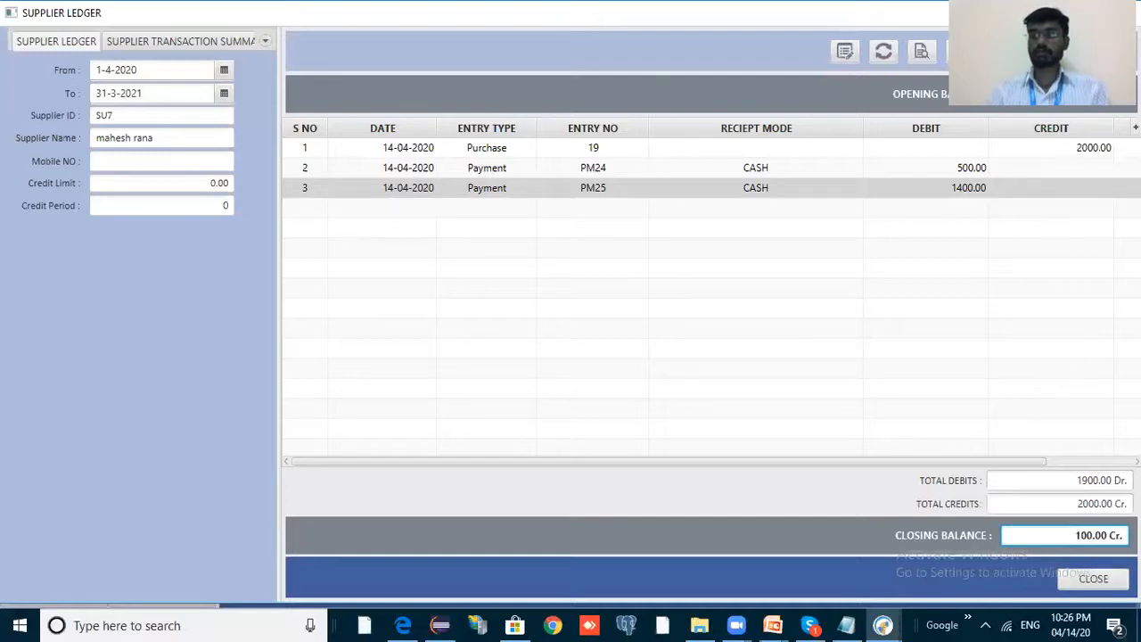
{"action": "left_click_drag", "start_coordinate": [1074, 536], "coordinate": [1124, 535]}
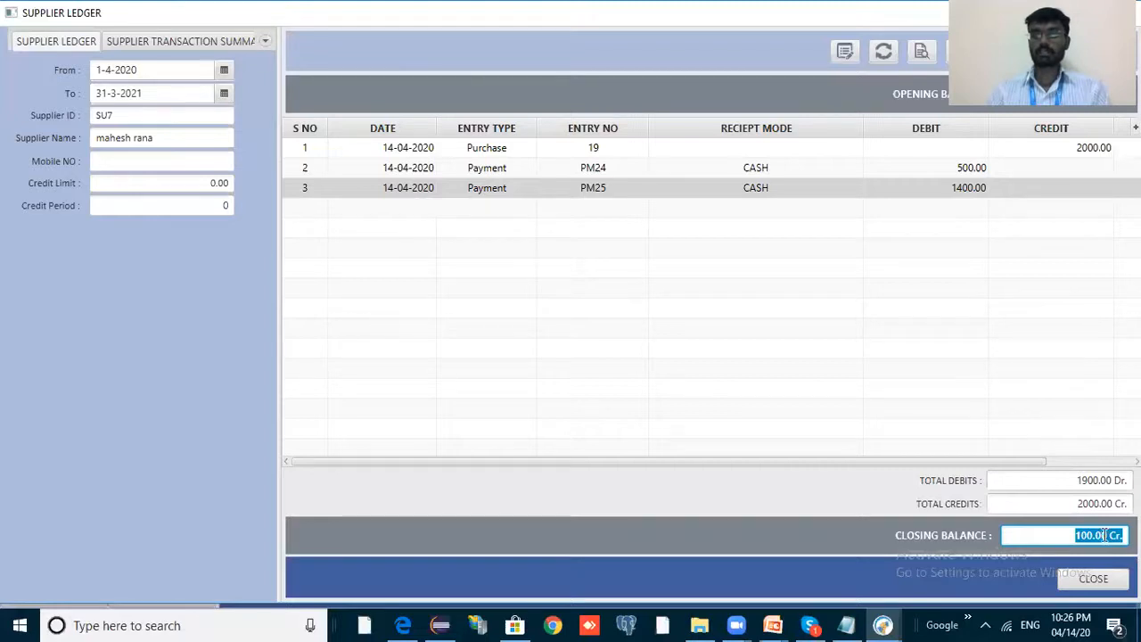
{"action": "key", "text": "Escape"}
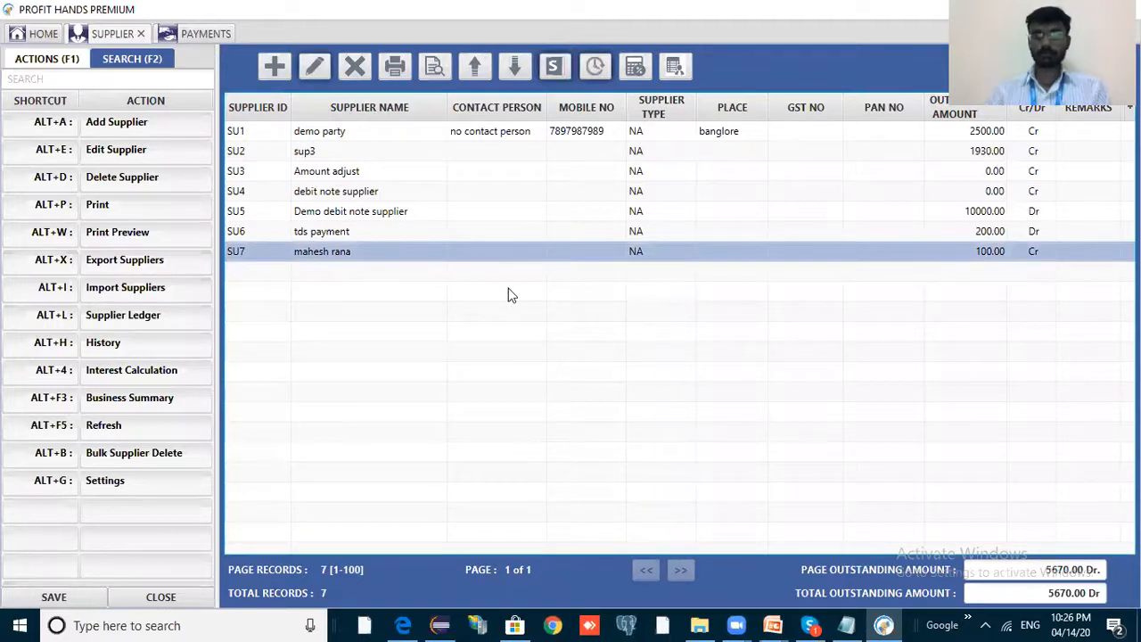
Delete payment PM24 and reopen supplier SU7's ledger.
{"action": "key", "text": "alt+Tab"}
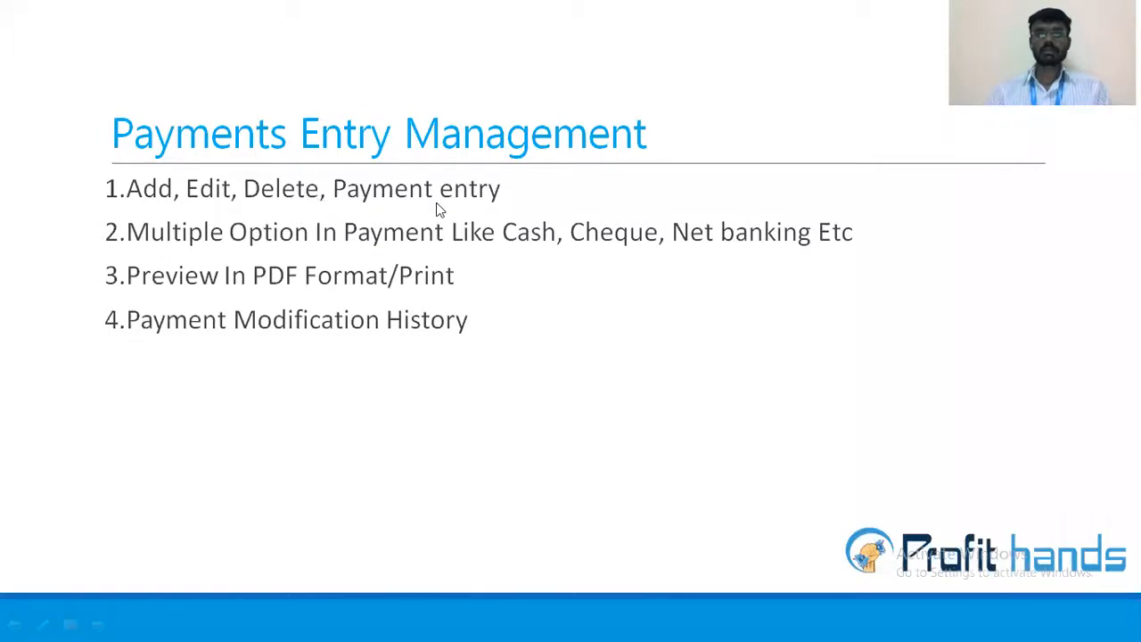
{"action": "key", "text": "alt+Tab"}
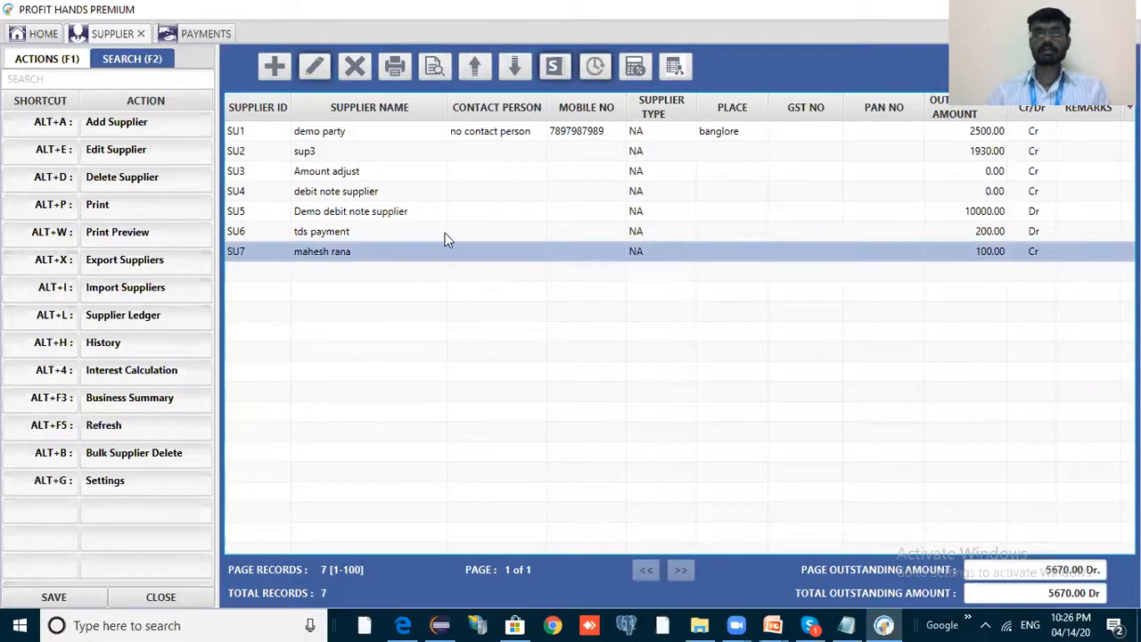
{"action": "left_click", "coordinate": [214, 38]}
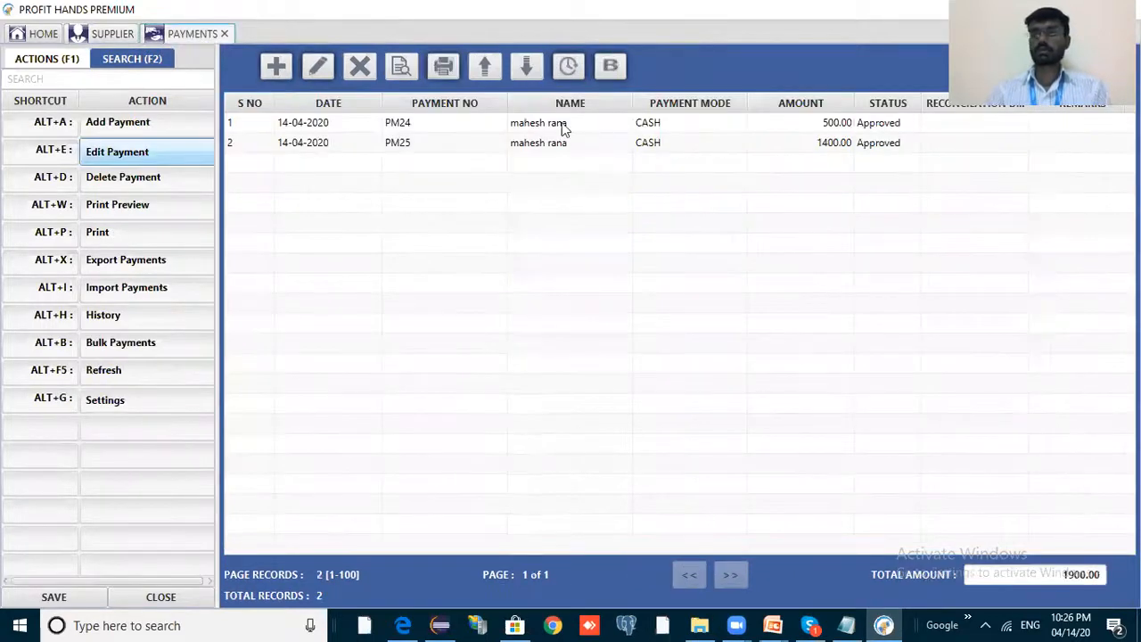
{"action": "left_click", "coordinate": [628, 127]}
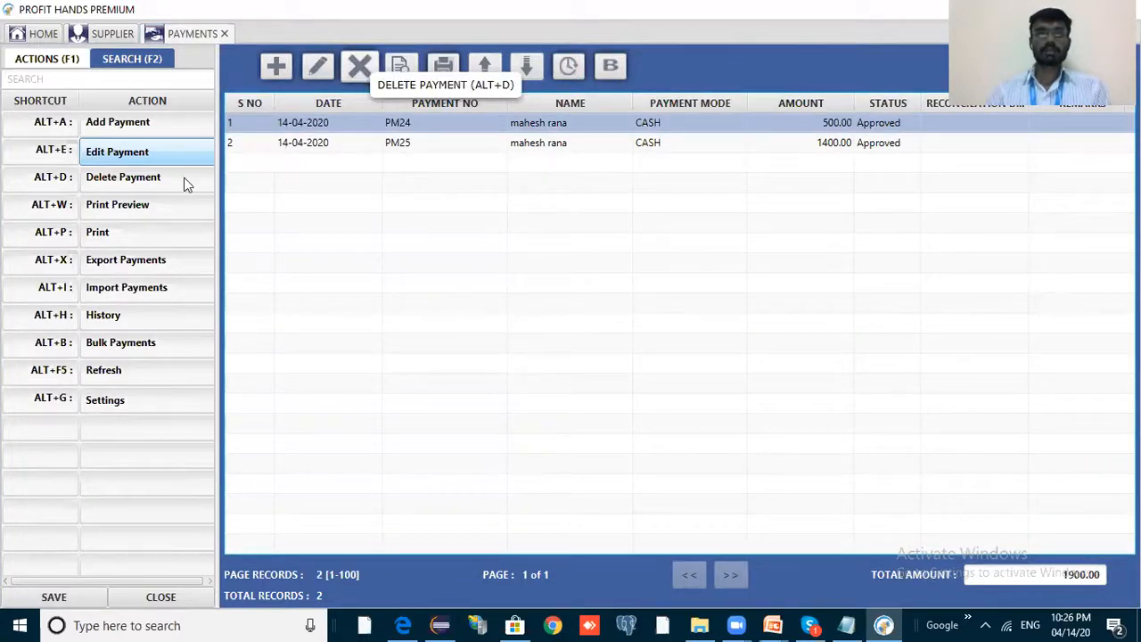
{"action": "left_click", "coordinate": [359, 67]}
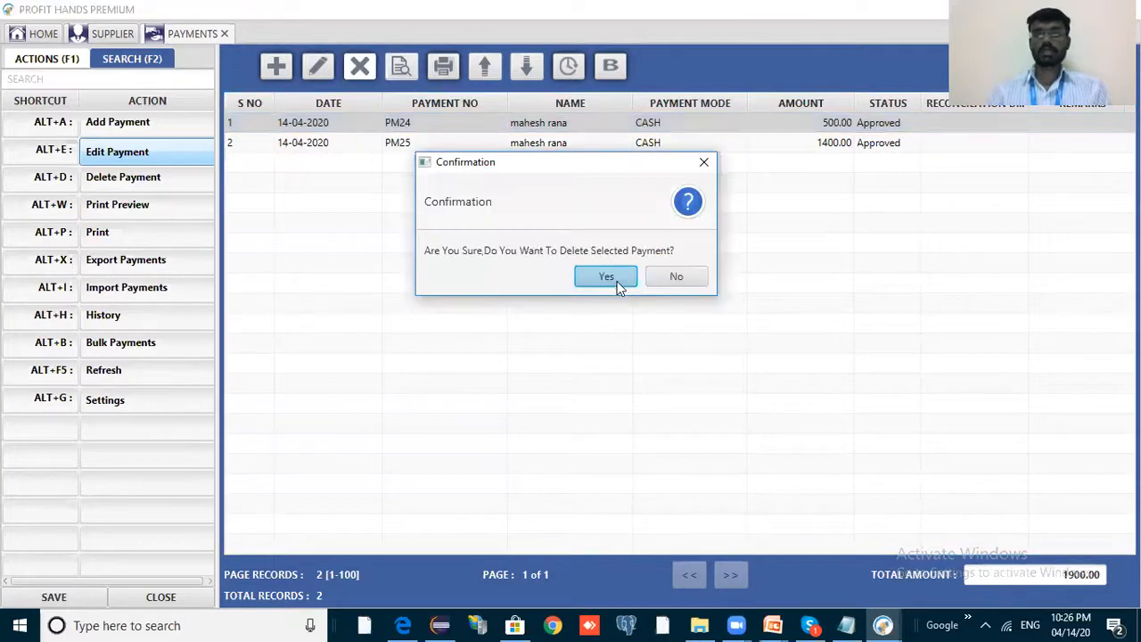
{"action": "left_click", "coordinate": [606, 276]}
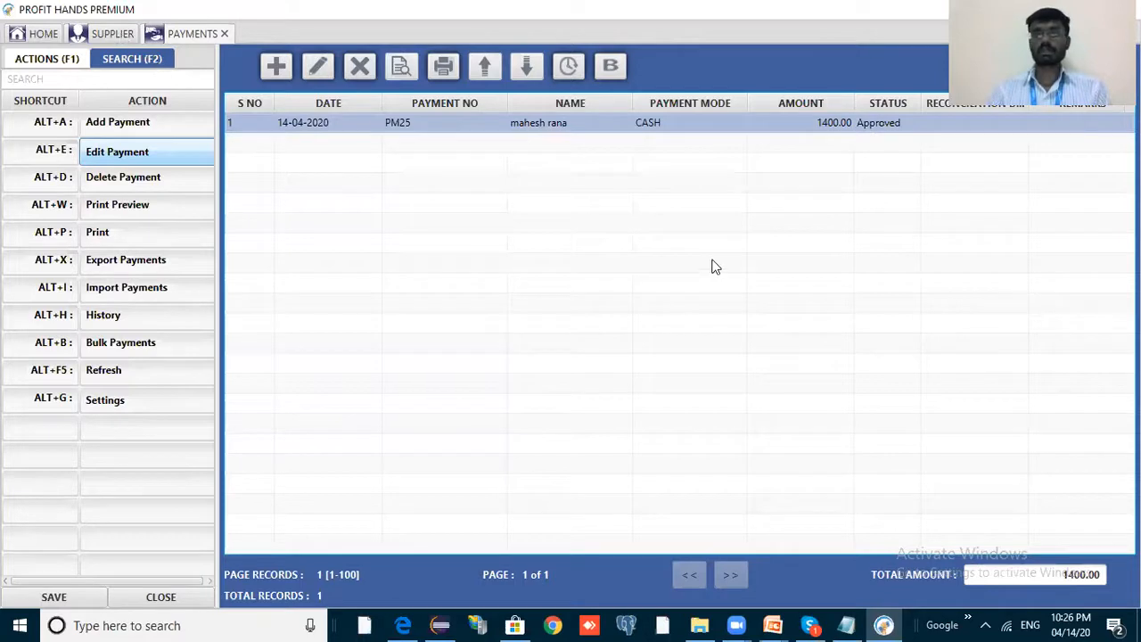
{"action": "key", "text": "ctrl+Page_Up"}
{"action": "left_click", "coordinate": [552, 67]}
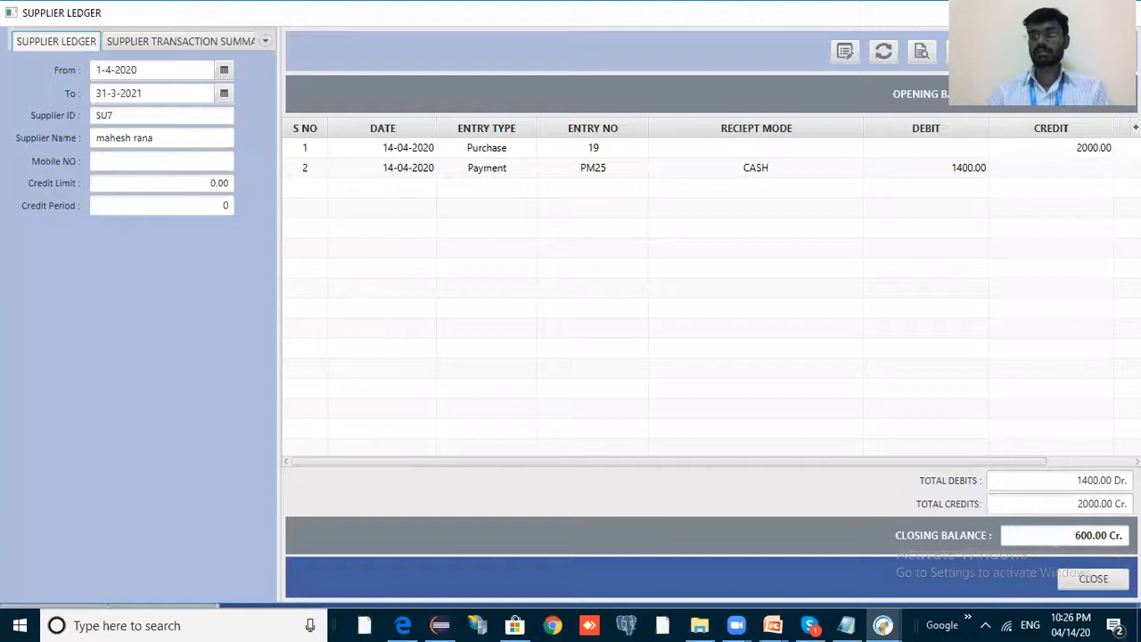
Check SU7's ledger: 1400.00 debits, 2000.00 credits, 600.00 Cr closing balance, then close it.
{"action": "left_click", "coordinate": [1057, 536]}
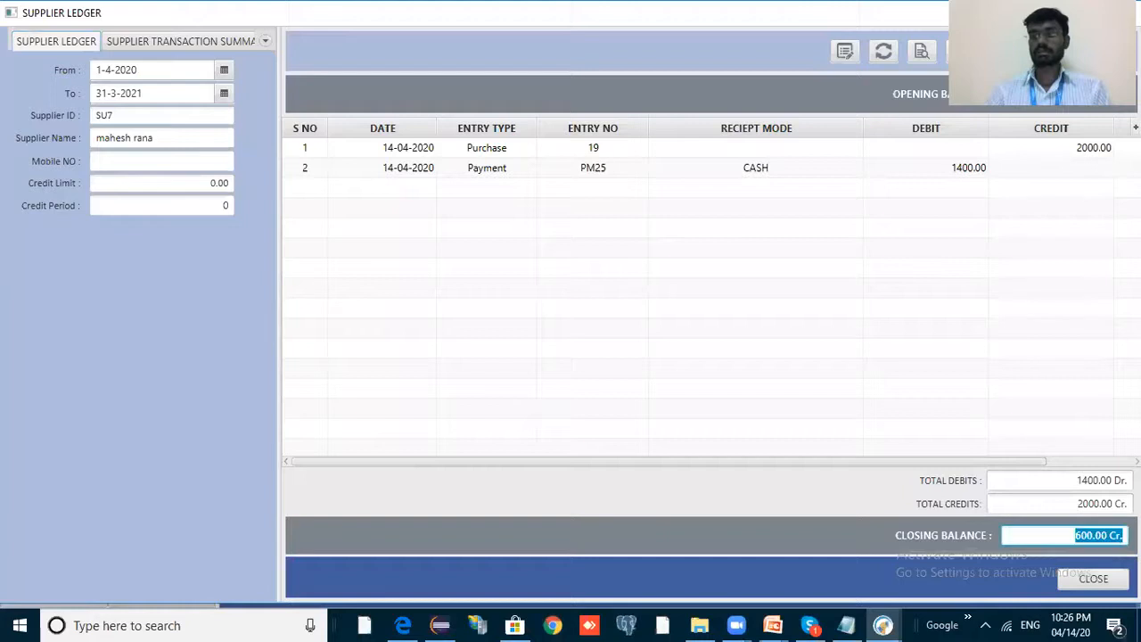
{"action": "left_click", "coordinate": [1103, 479]}
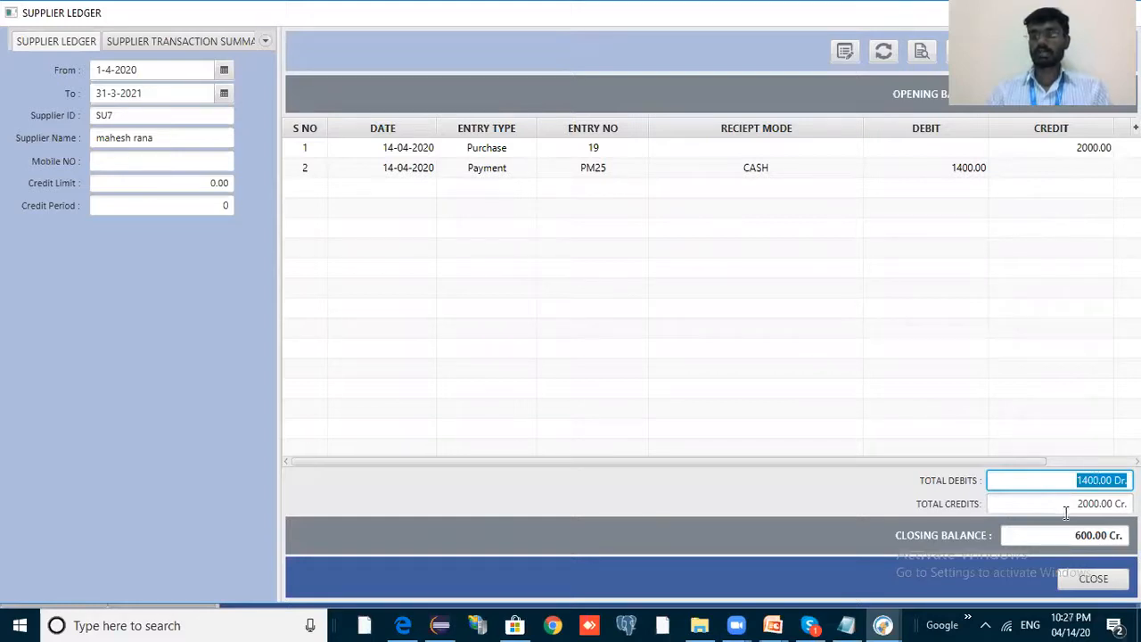
{"action": "left_click_drag", "start_coordinate": [1106, 509], "coordinate": [1052, 509]}
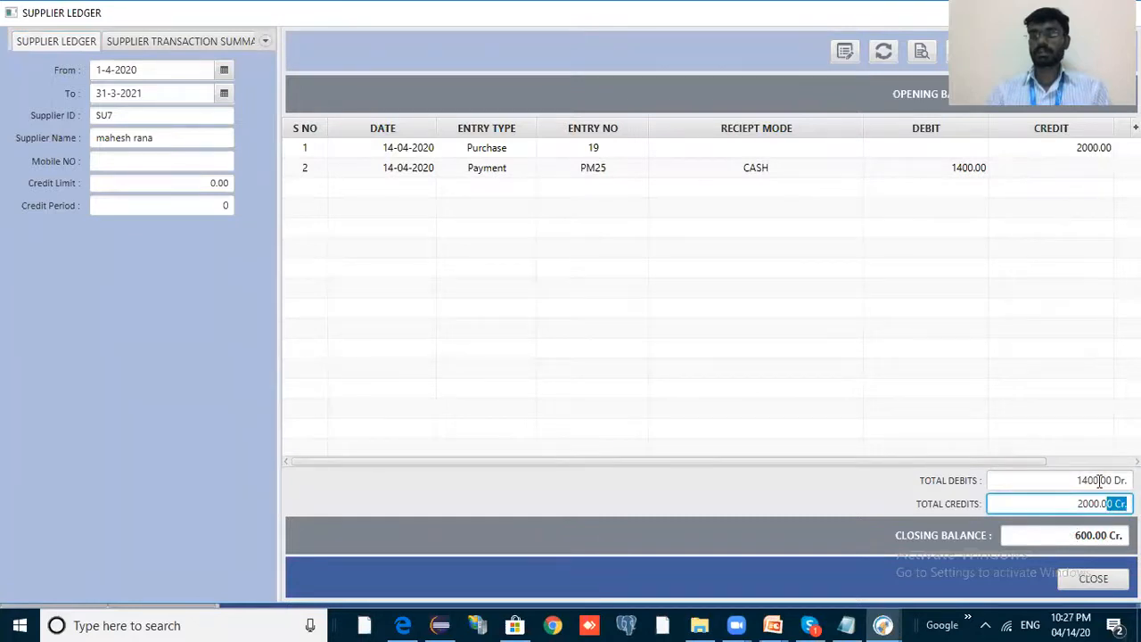
{"action": "left_click", "coordinate": [1076, 535]}
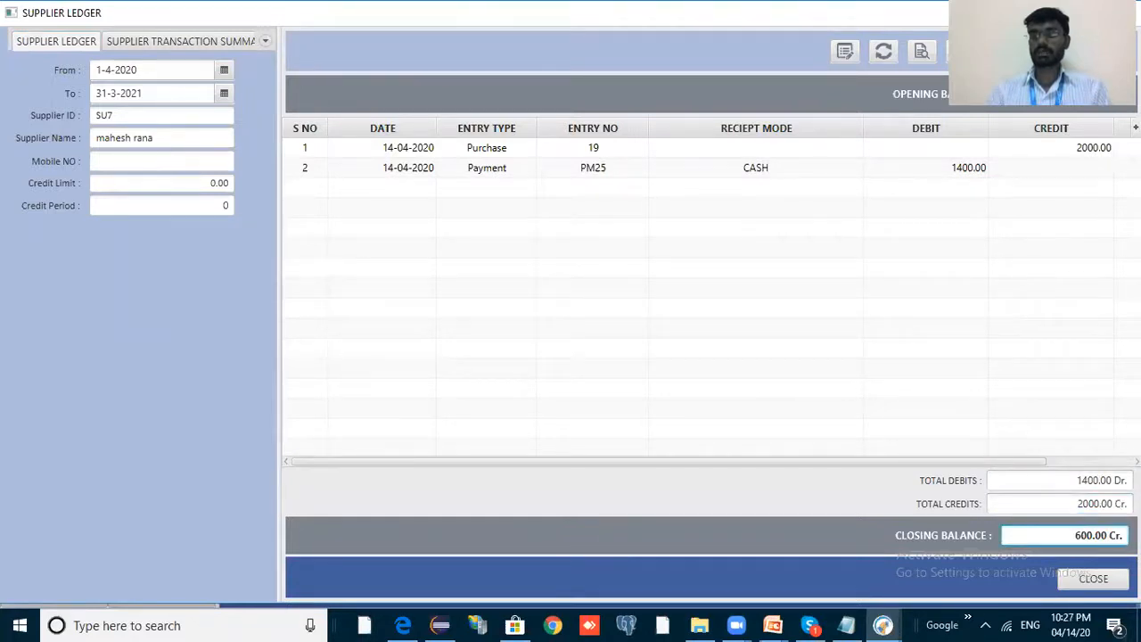
{"action": "left_click_drag", "start_coordinate": [1077, 534], "coordinate": [1080, 524]}
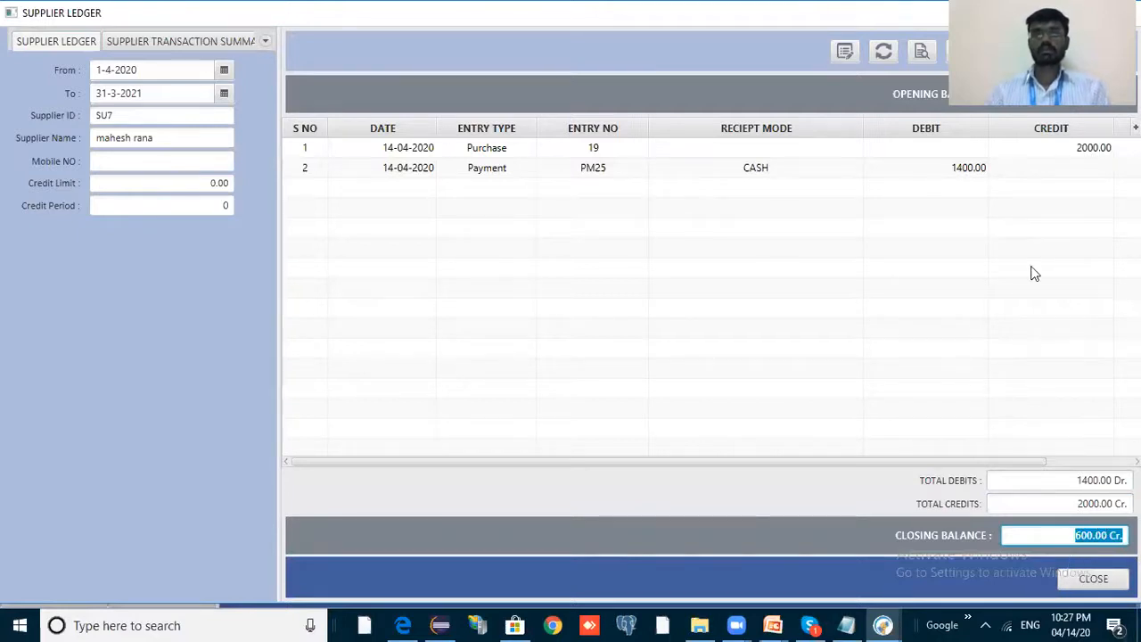
{"action": "key", "text": "Escape"}
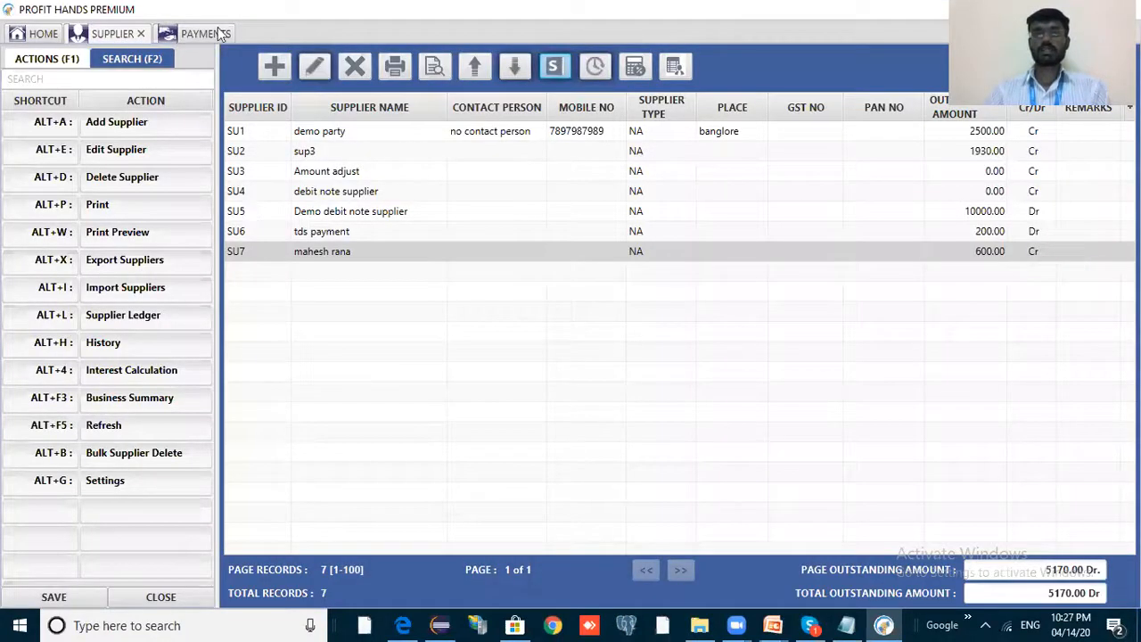
Return to the payments list and select PM25, the only remaining 1400.00 payment.
{"action": "left_click", "coordinate": [201, 34]}
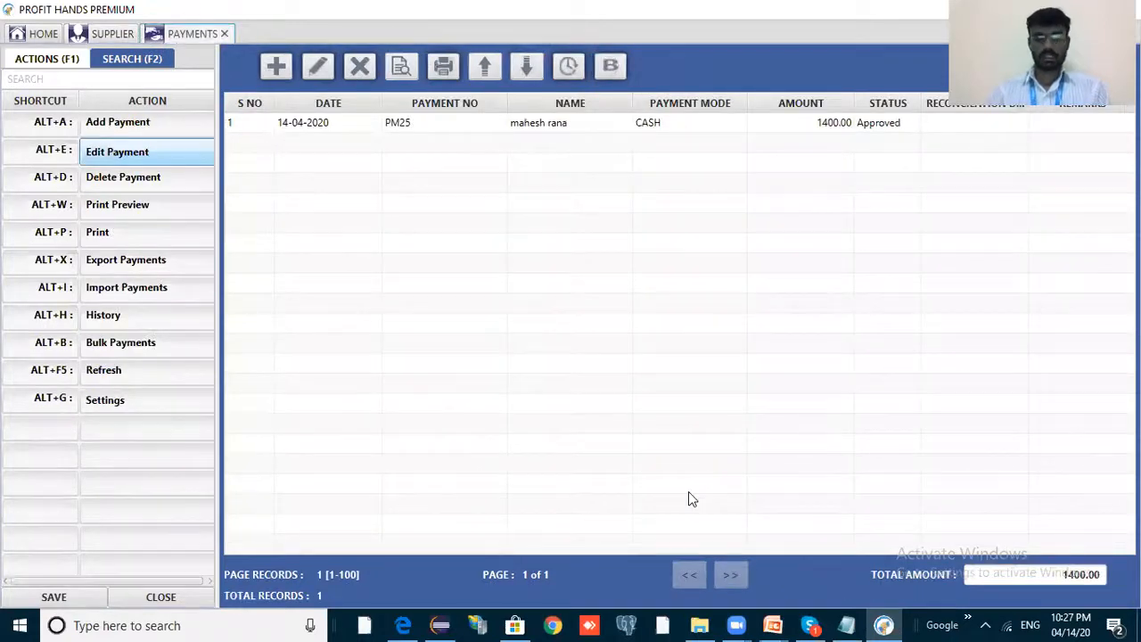
{"action": "key", "text": "alt+Tab"}
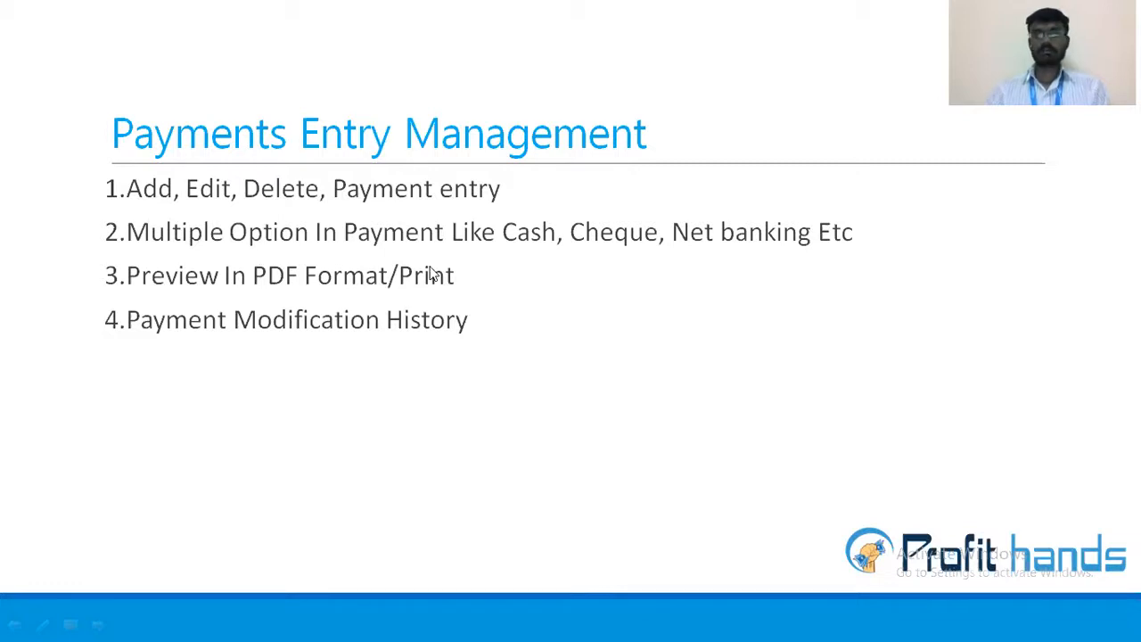
{"action": "key", "text": "alt+Tab"}
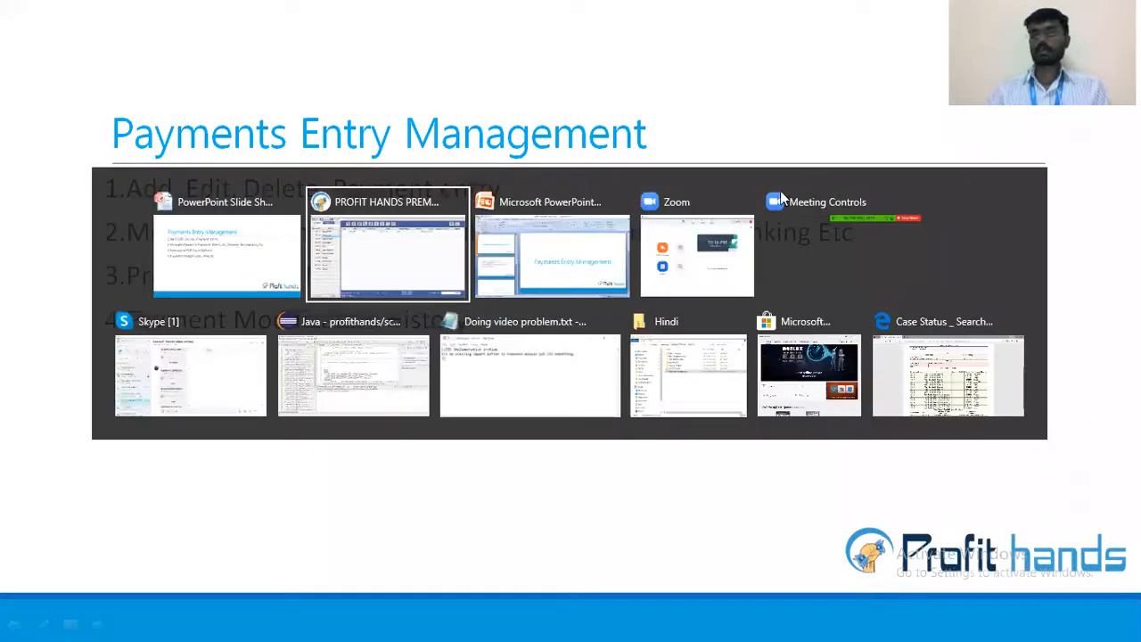
{"action": "left_click", "coordinate": [808, 127]}
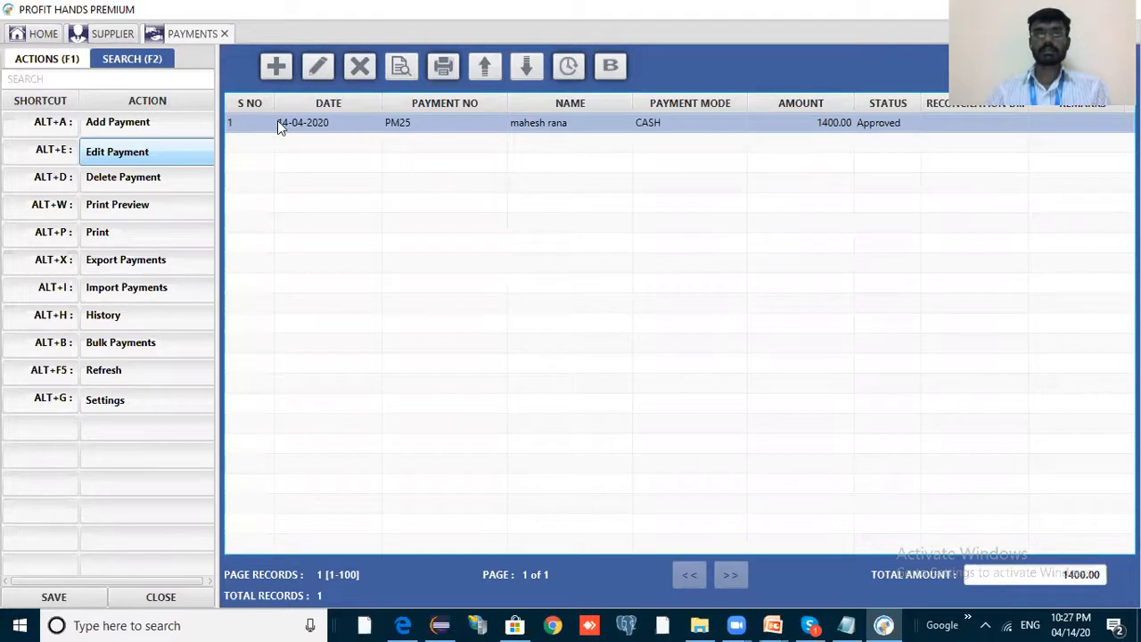
Start a new payment for the matching supplier with a 100 cash amount.
{"action": "left_click", "coordinate": [276, 67]}
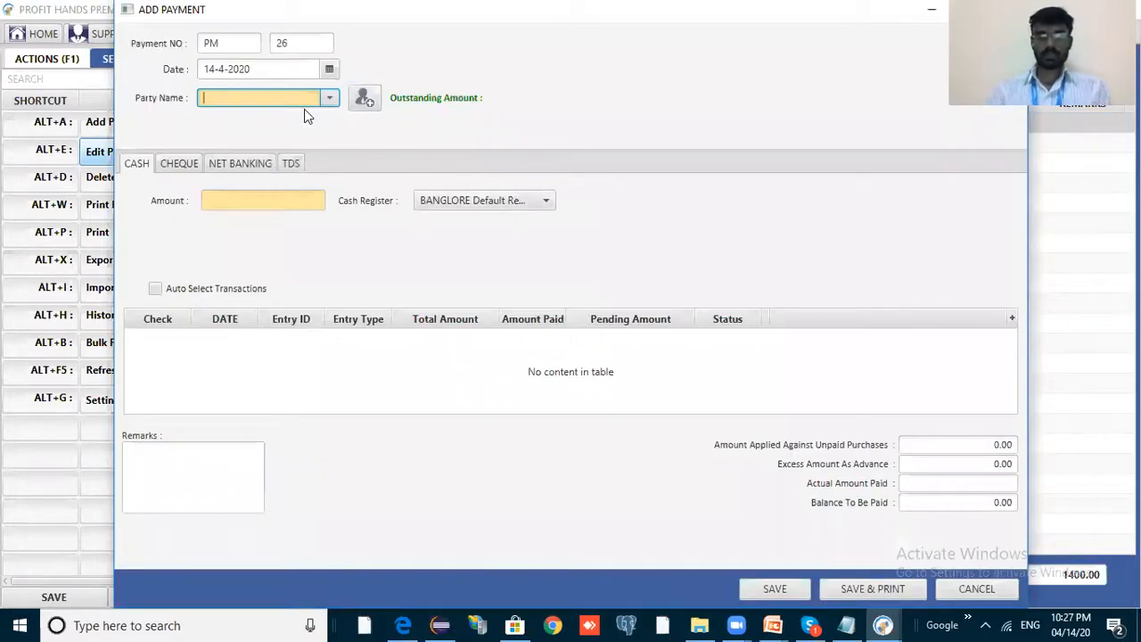
{"action": "type", "text": "mahe"}
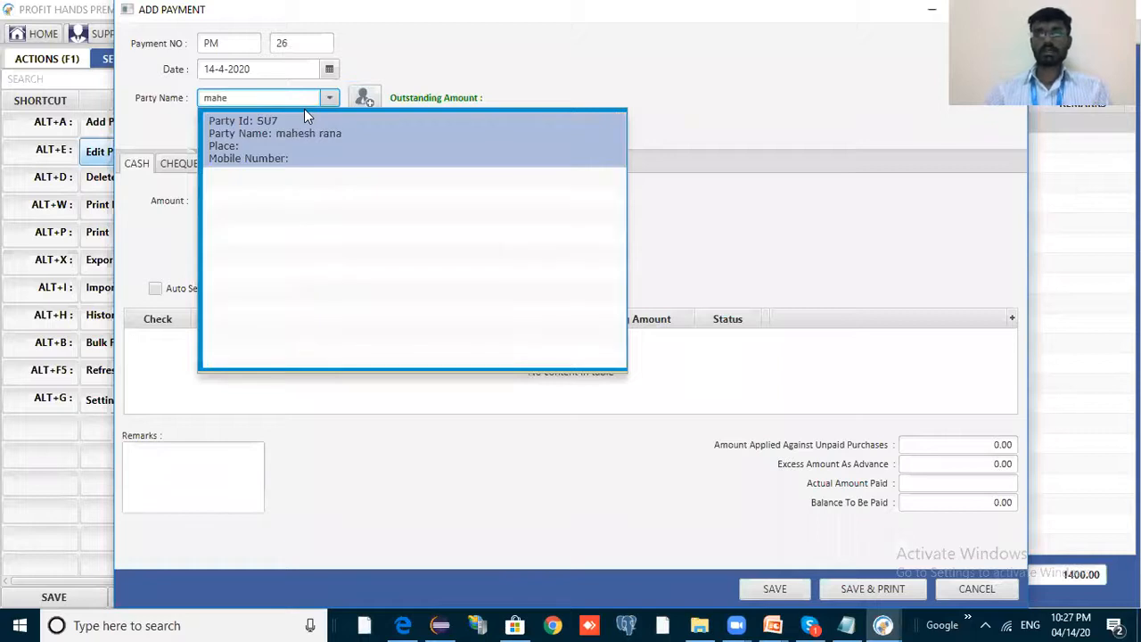
{"action": "left_click", "coordinate": [326, 134]}
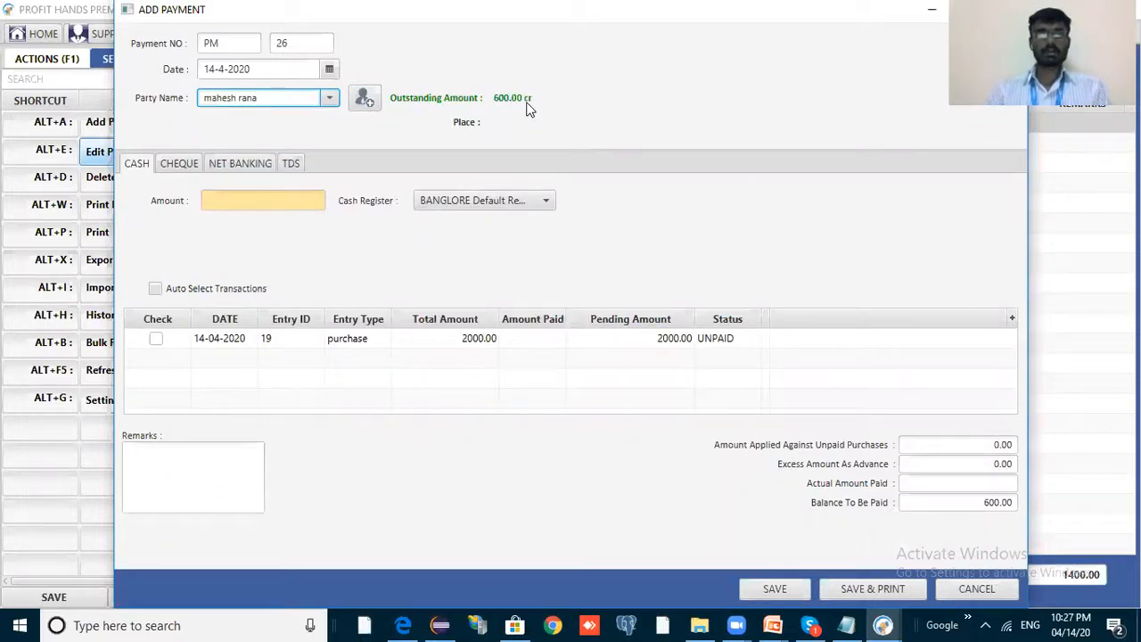
{"action": "left_click", "coordinate": [297, 200]}
{"action": "type", "text": "100"}
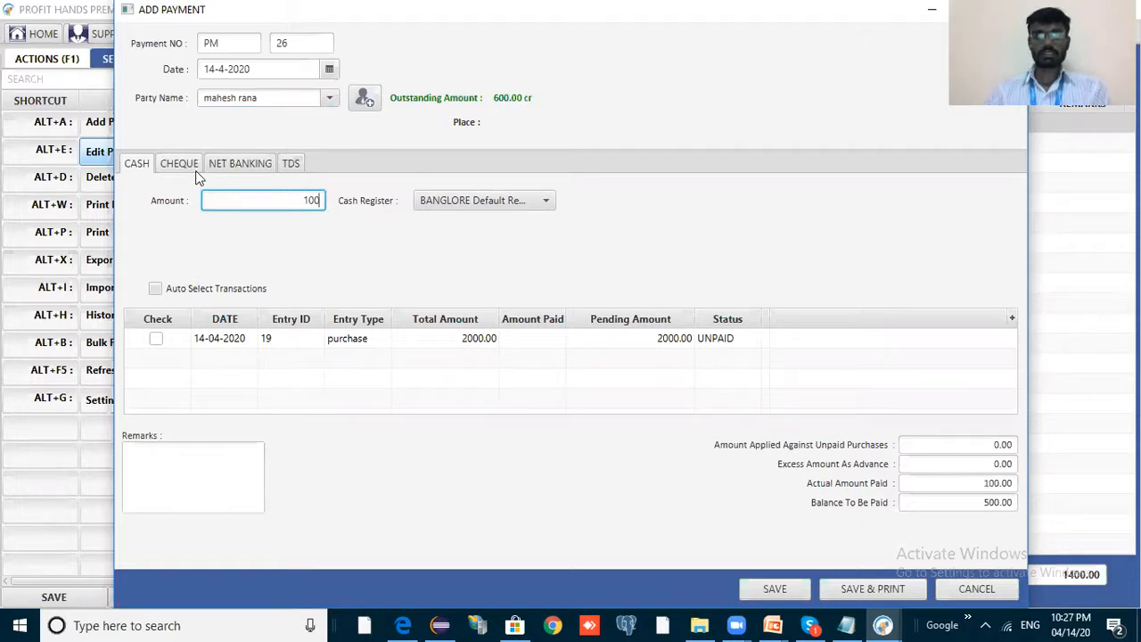
Add a 200 cheque amount drawn on the demo bank account.
{"action": "left_click", "coordinate": [189, 166]}
{"action": "left_click", "coordinate": [254, 198]}
{"action": "type", "text": "200"}
{"action": "left_click", "coordinate": [535, 202]}
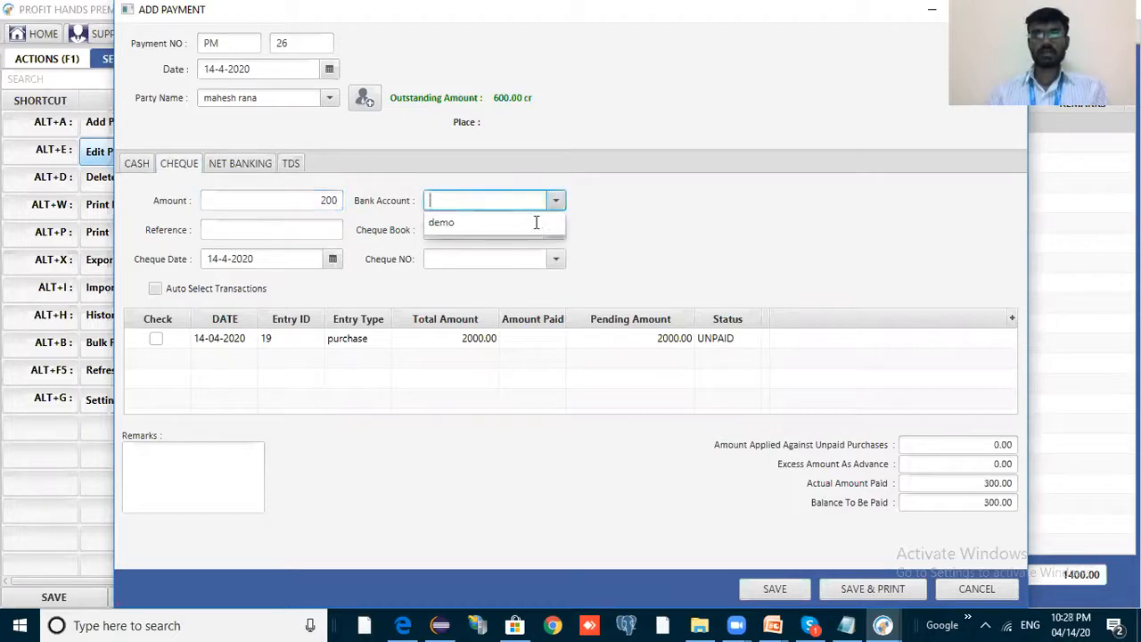
{"action": "left_click", "coordinate": [536, 222]}
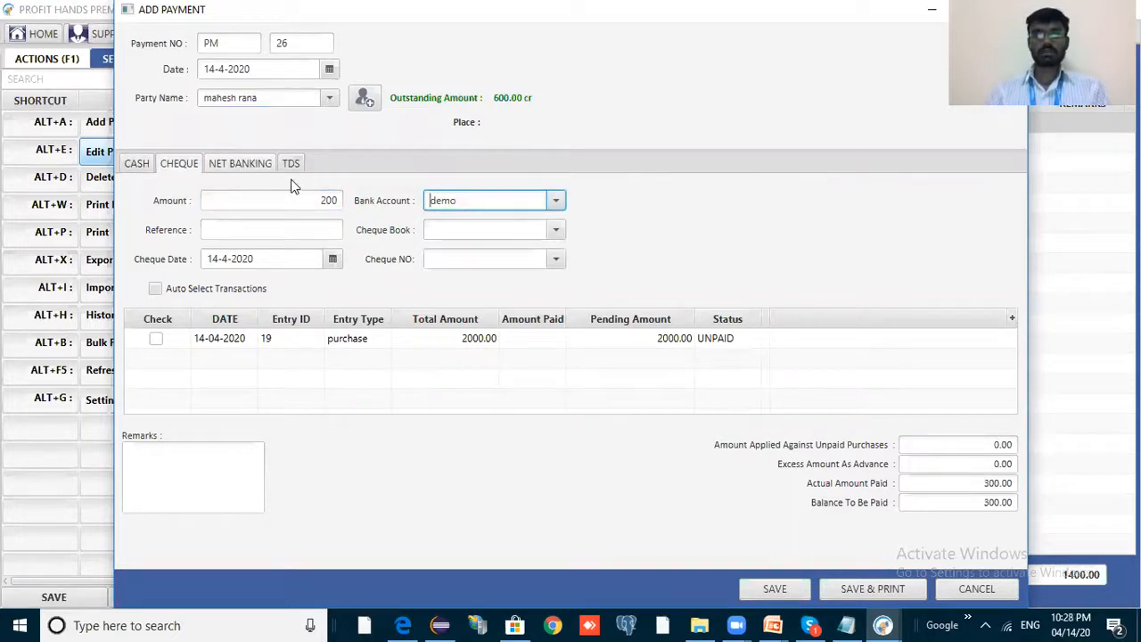
{"action": "left_click", "coordinate": [239, 165]}
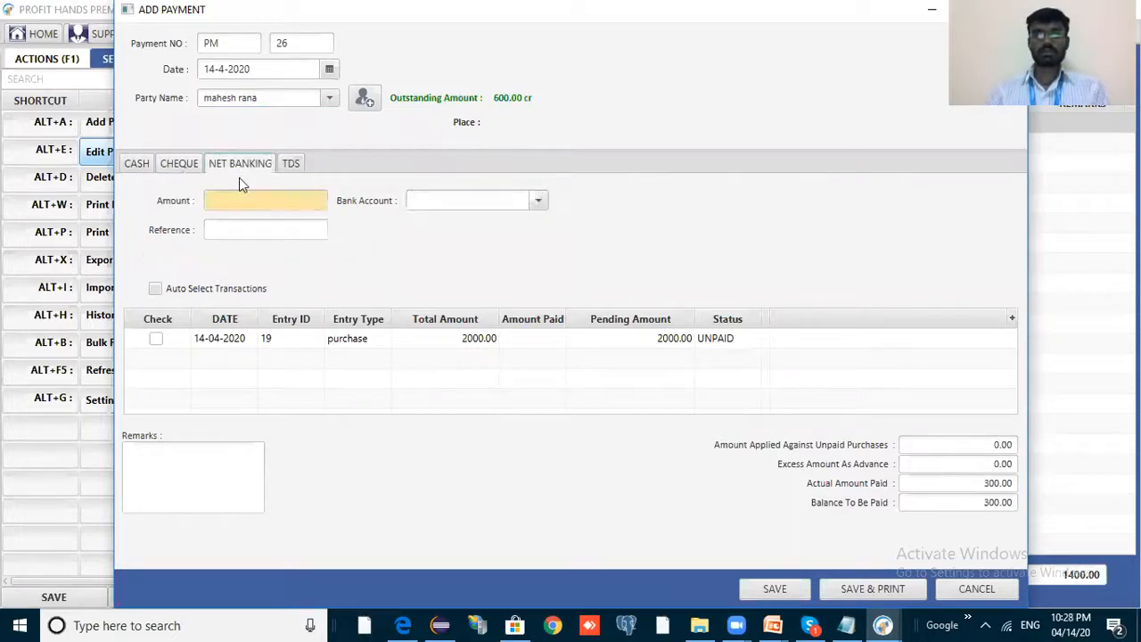
{"action": "left_click", "coordinate": [179, 166]}
{"action": "left_click", "coordinate": [144, 168]}
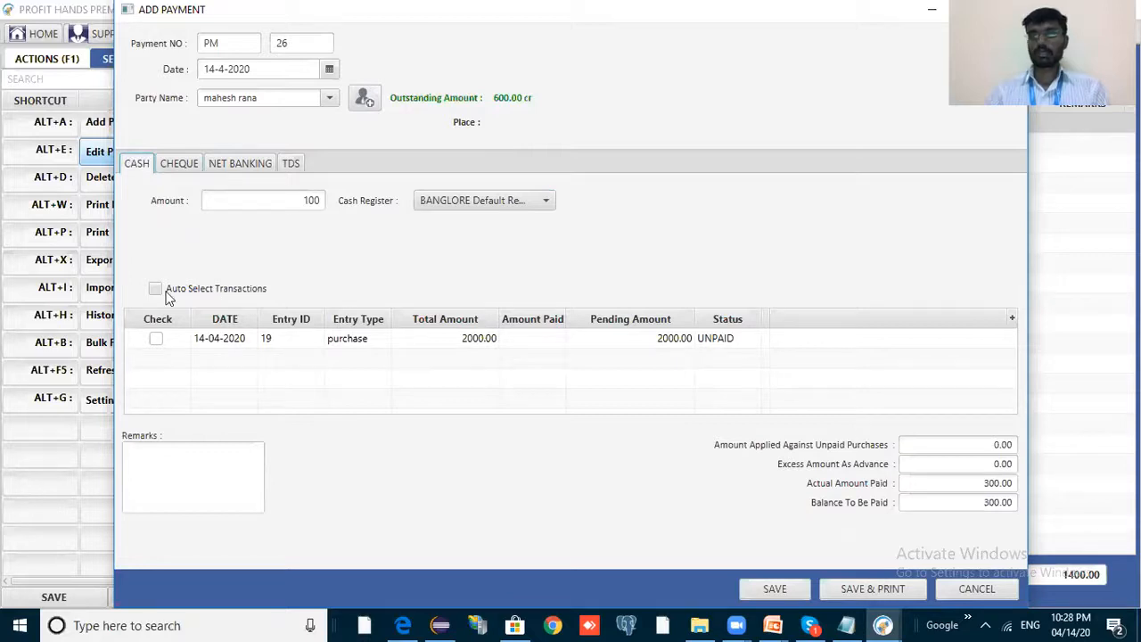
Change the cash amount to 50, then 200, checking the 400.00 paid and 200.00 balance.
{"action": "left_click_drag", "start_coordinate": [980, 485], "coordinate": [1029, 486]}
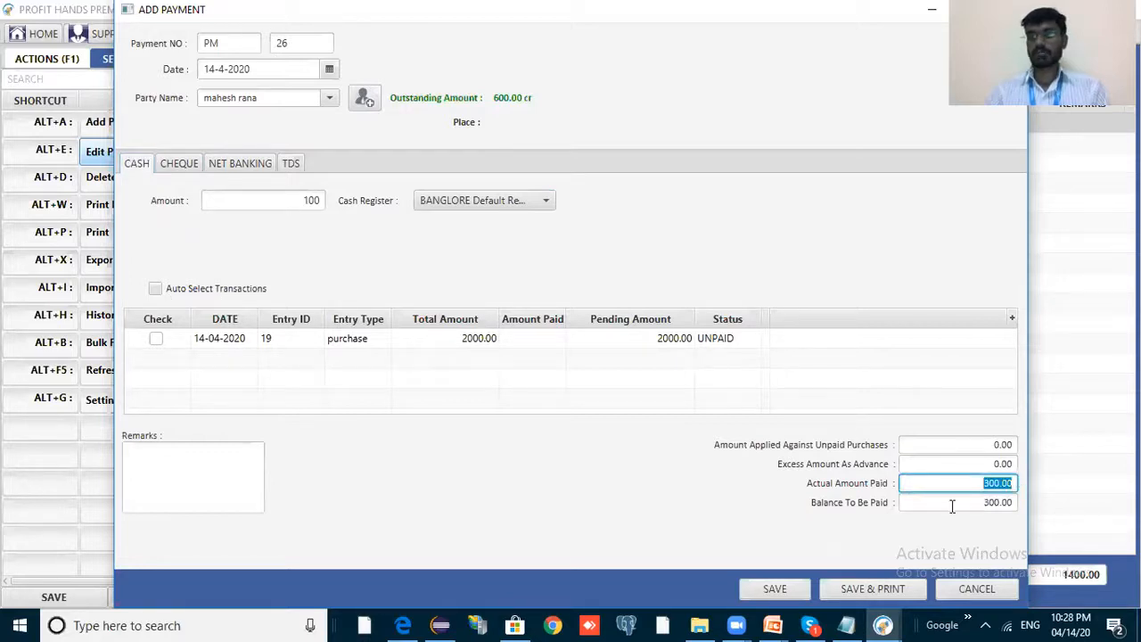
{"action": "double_click", "coordinate": [1014, 505]}
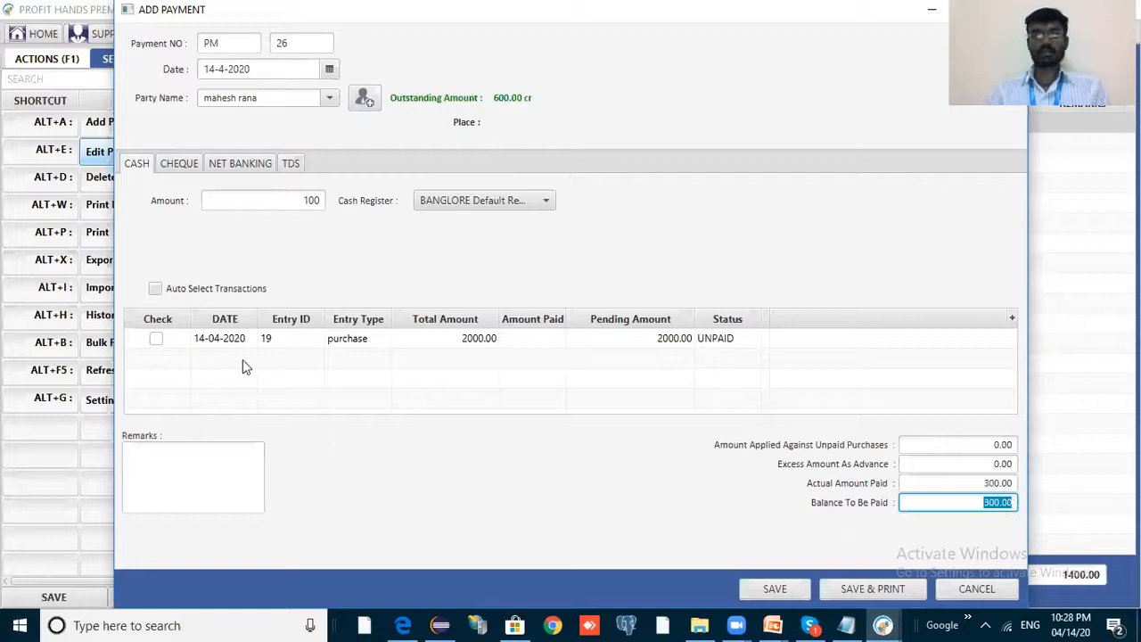
{"action": "left_click", "coordinate": [321, 201]}
{"action": "double_click", "coordinate": [322, 201]}
{"action": "type", "text": "50"}
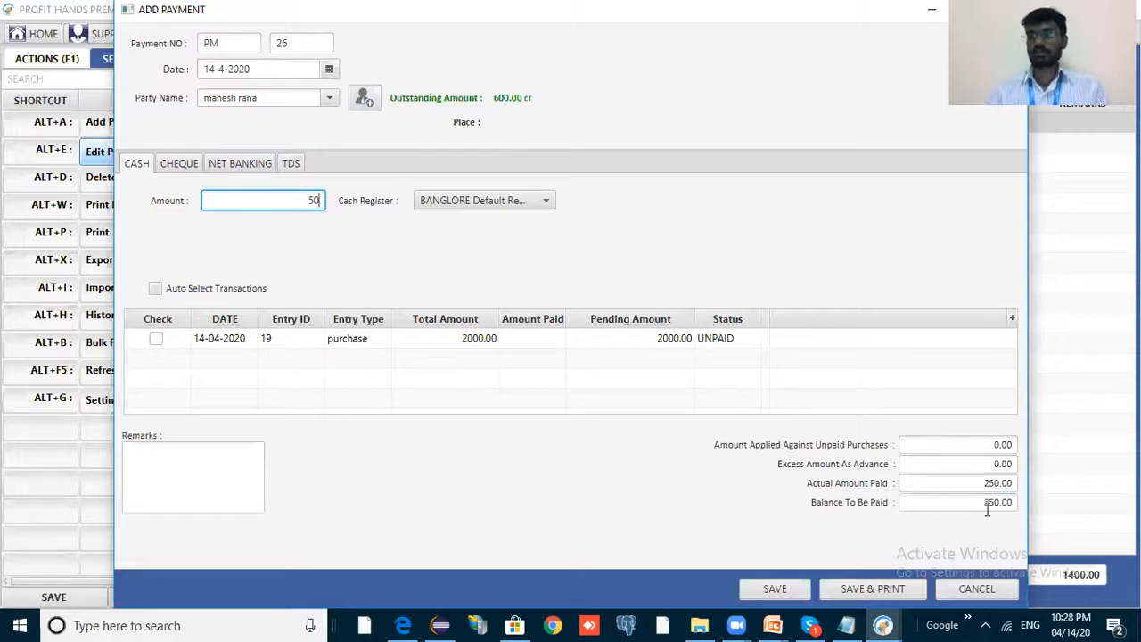
{"action": "left_click", "coordinate": [1014, 503]}
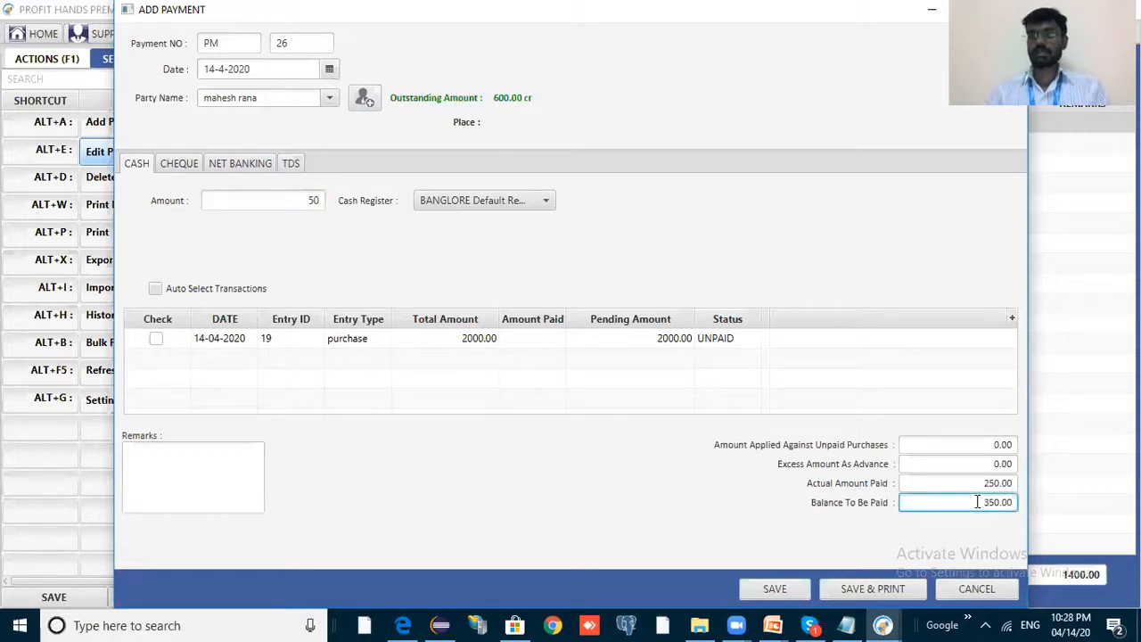
{"action": "double_click", "coordinate": [313, 204]}
{"action": "type", "text": "200"}
{"action": "left_click", "coordinate": [979, 505]}
{"action": "double_click", "coordinate": [978, 506]}
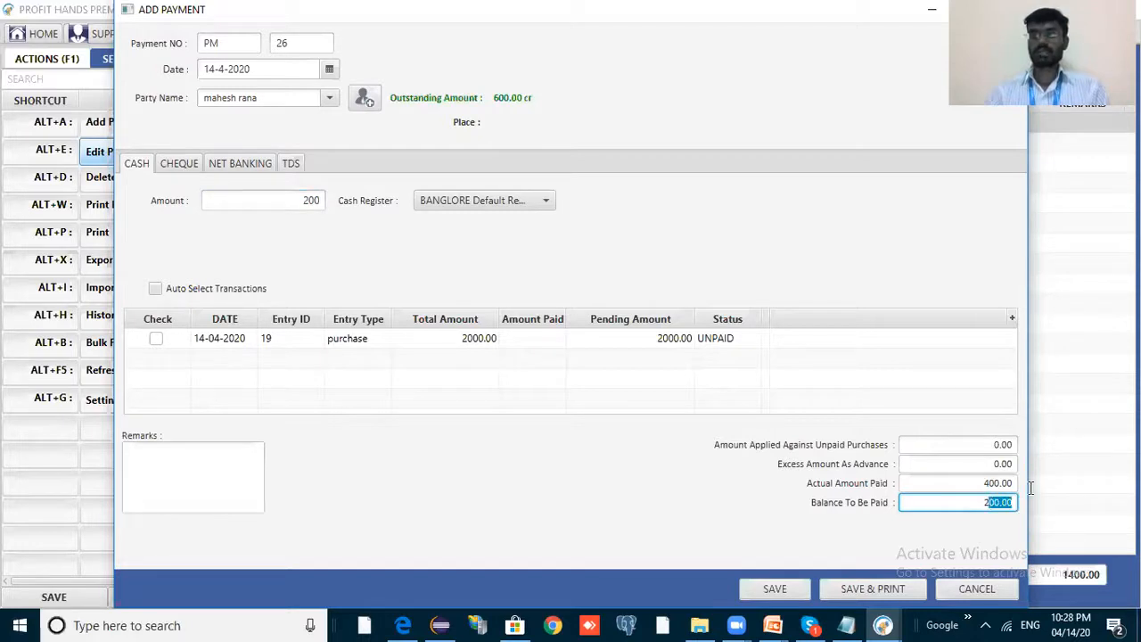
{"action": "key", "text": "shift+Tab"}
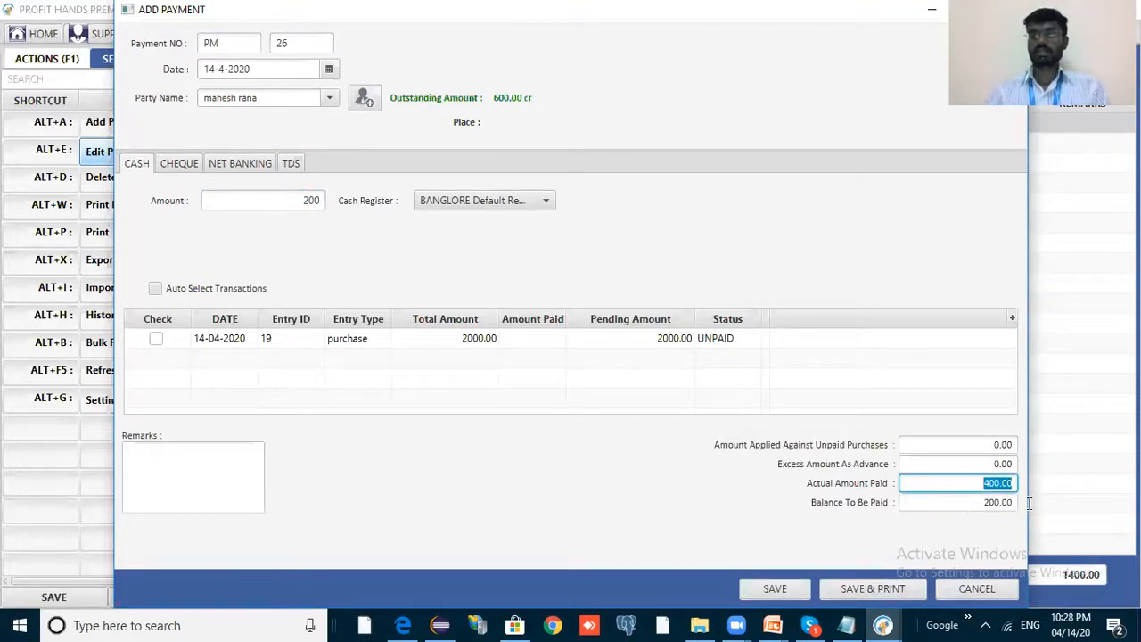
{"action": "key", "text": "Tab"}
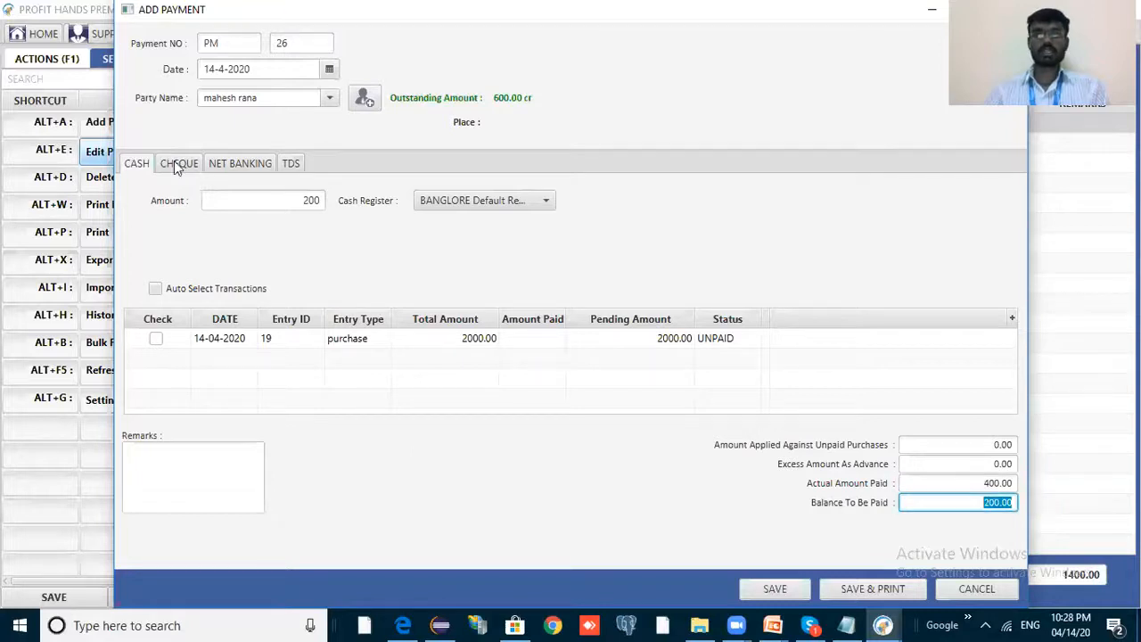
Auto-select transactions, tick purchase 19 and save the payment.
{"action": "left_click", "coordinate": [175, 166]}
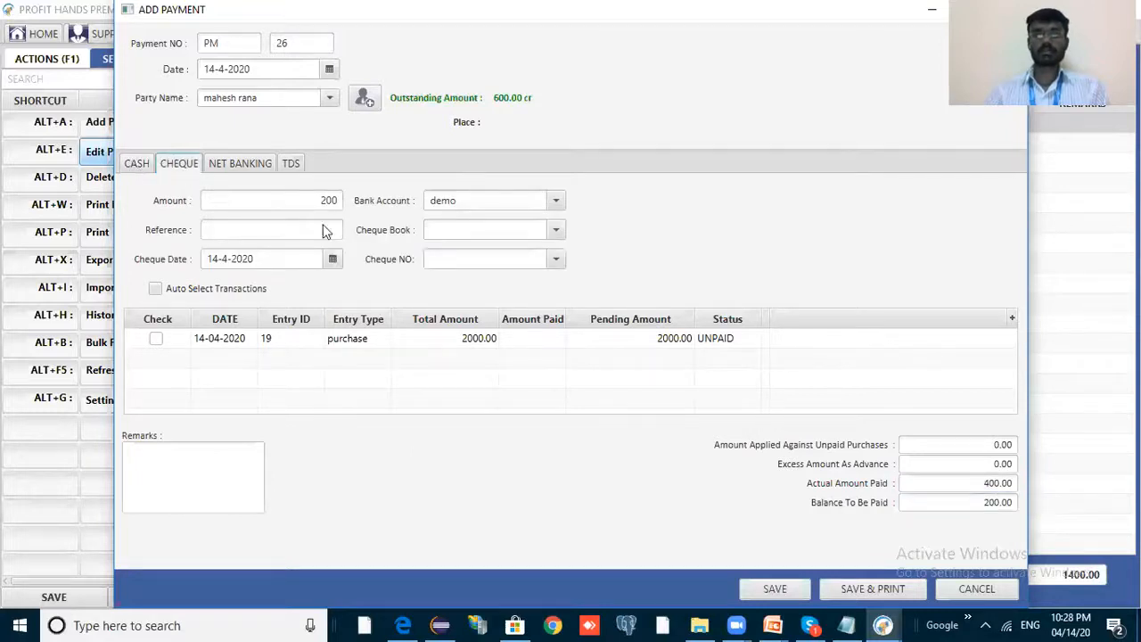
{"action": "left_click", "coordinate": [133, 164]}
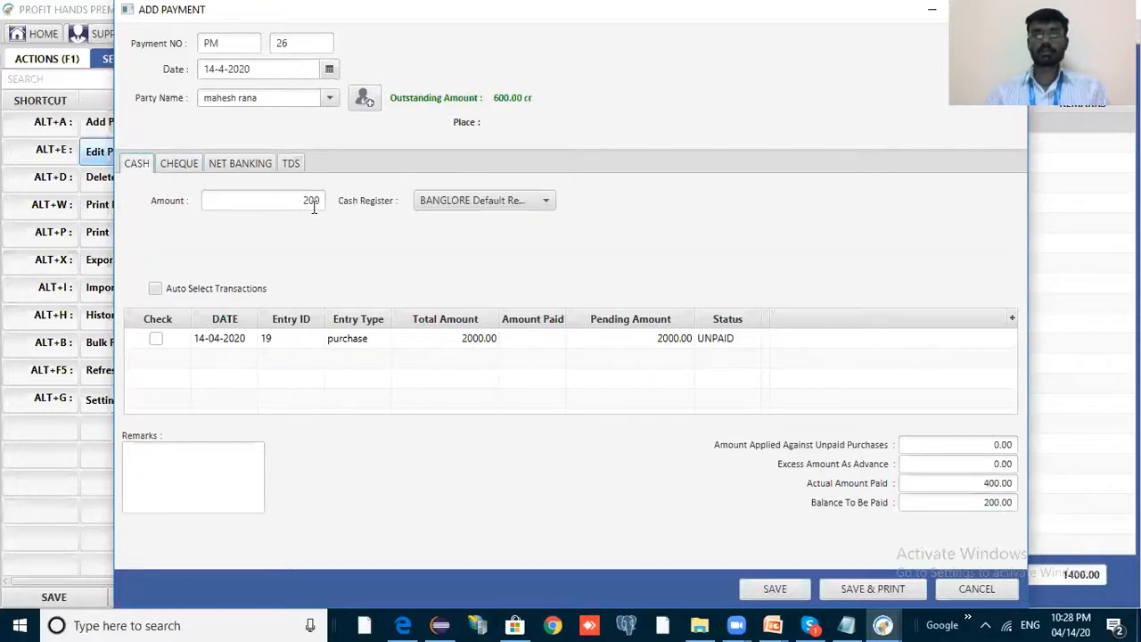
{"action": "left_click", "coordinate": [156, 290]}
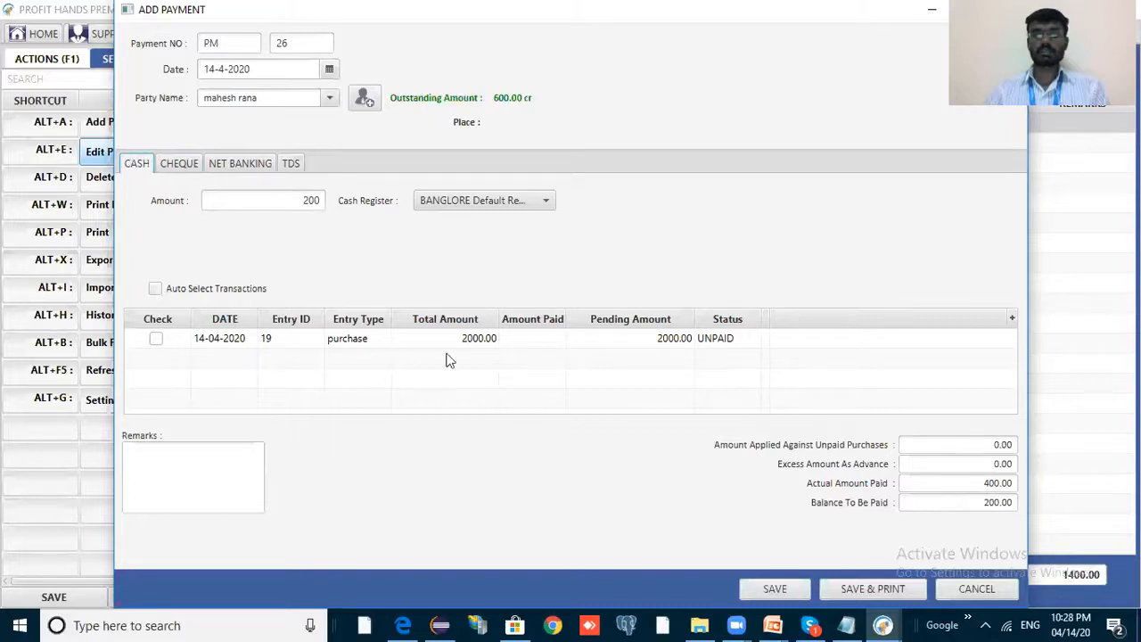
{"action": "left_click", "coordinate": [553, 343]}
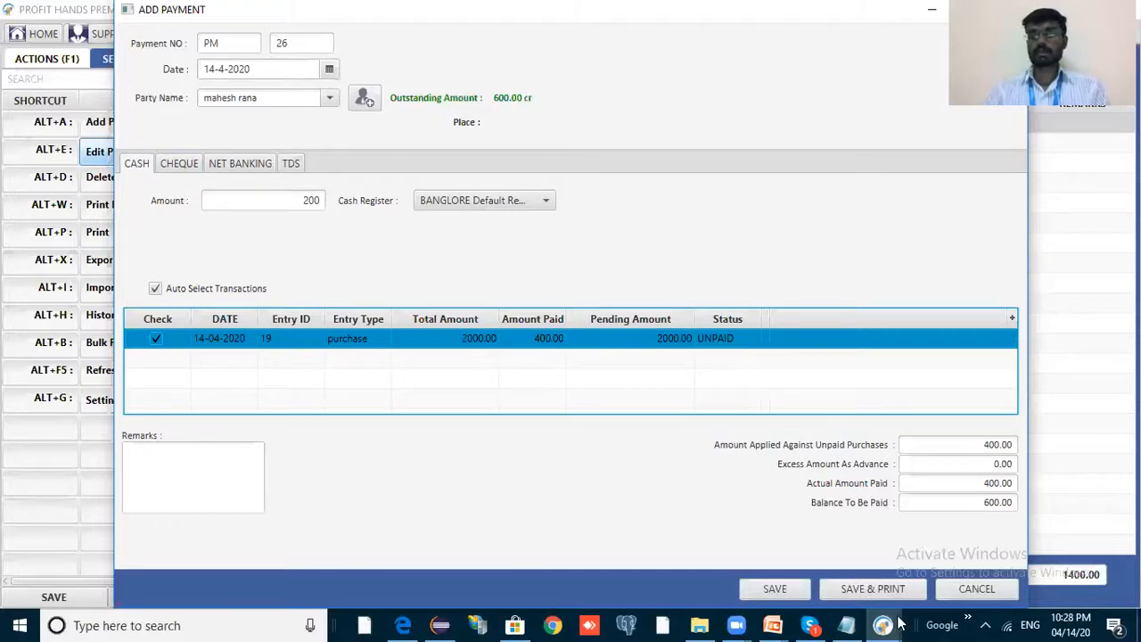
{"action": "left_click", "coordinate": [776, 590]}
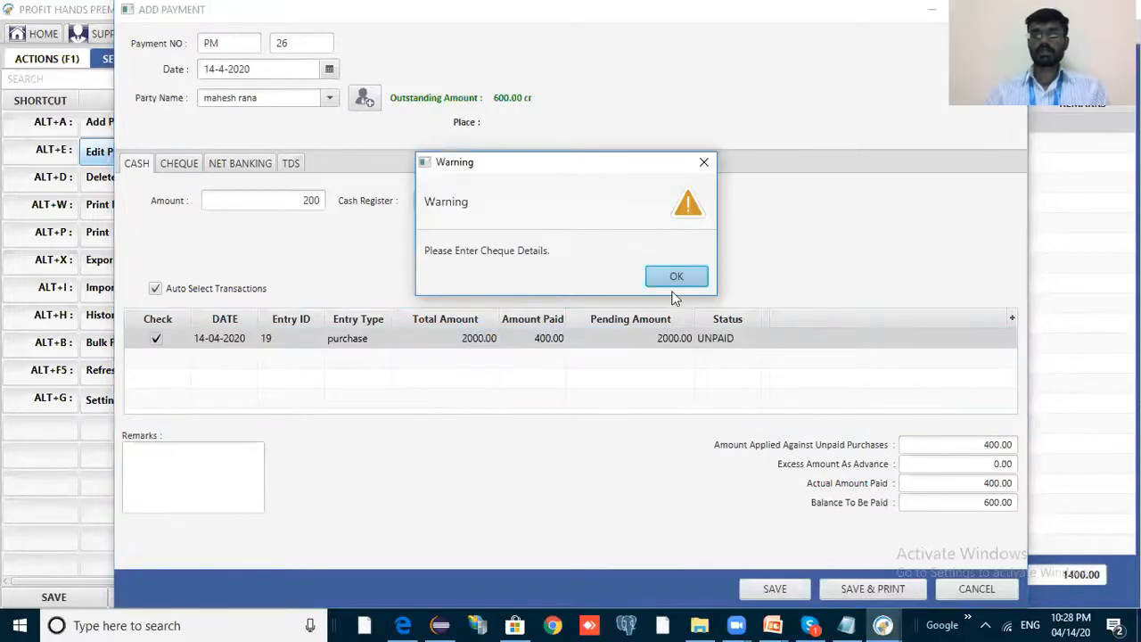
Dismiss the cheque warning, find no cheque book or number available, and clear the 200 cheque amount.
{"action": "left_click", "coordinate": [676, 278]}
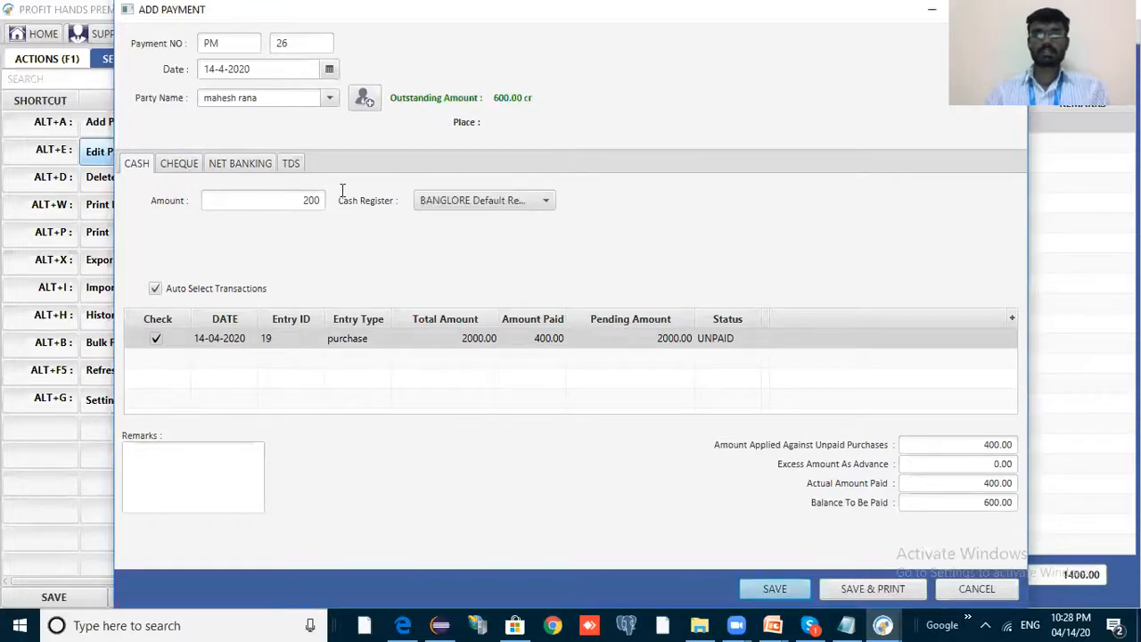
{"action": "left_click", "coordinate": [179, 163]}
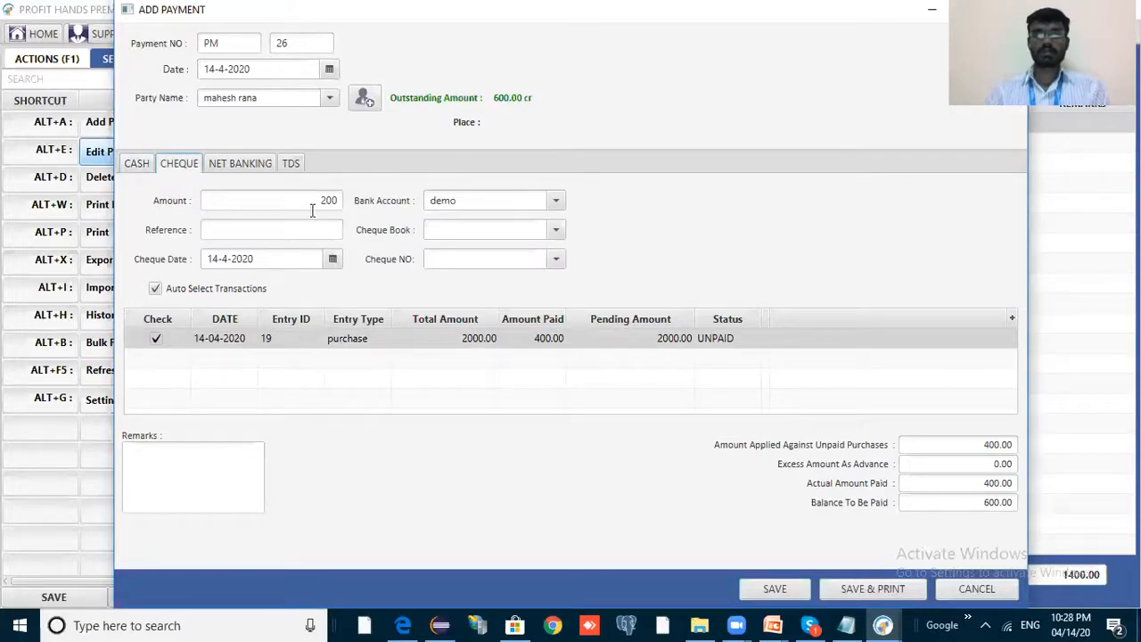
{"action": "key", "text": "Tab"}
{"action": "left_click", "coordinate": [546, 229]}
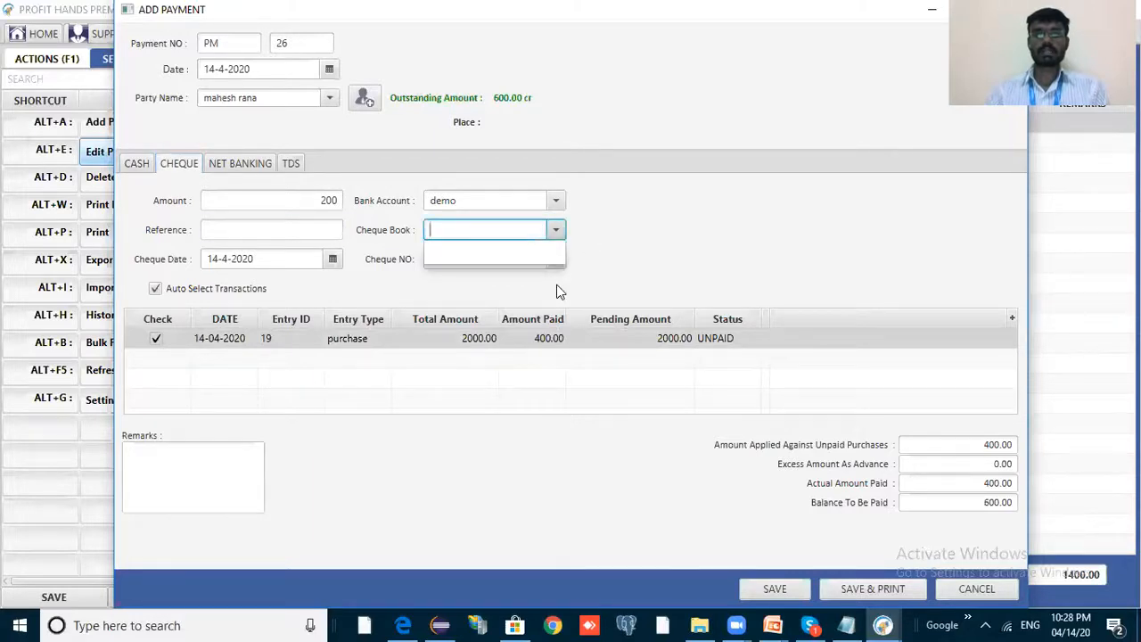
{"action": "left_click", "coordinate": [539, 256]}
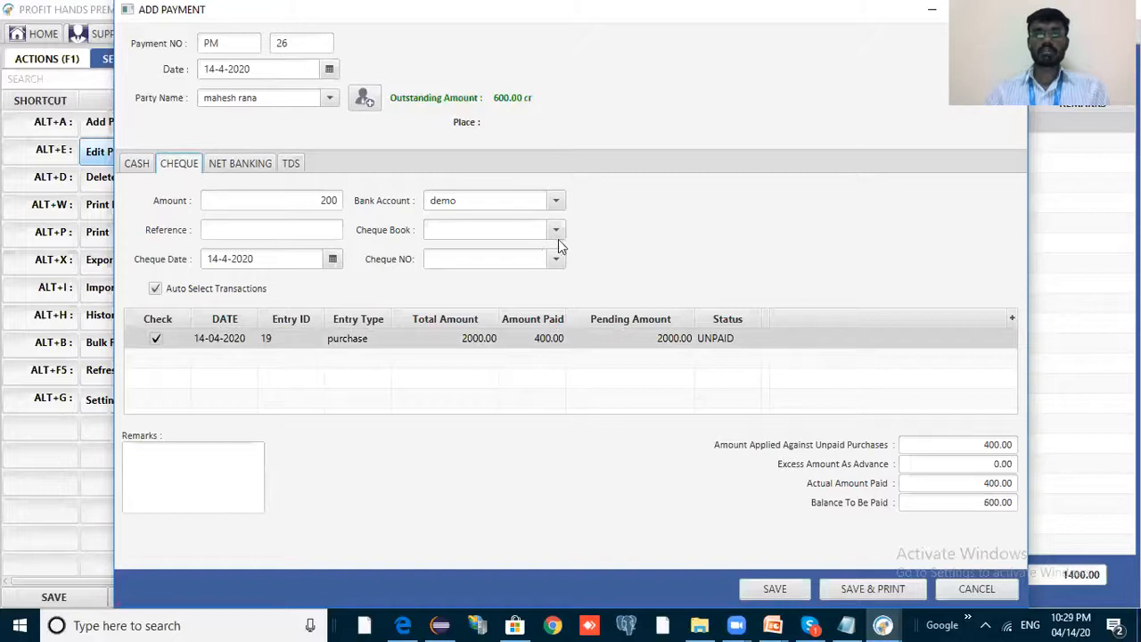
{"action": "left_click", "coordinate": [553, 258]}
{"action": "left_click", "coordinate": [389, 216]}
{"action": "left_click", "coordinate": [313, 198]}
{"action": "key", "text": "BackSpace"}
Enter a 200 net banking amount from the demo bank account.
{"action": "left_click", "coordinate": [277, 204]}
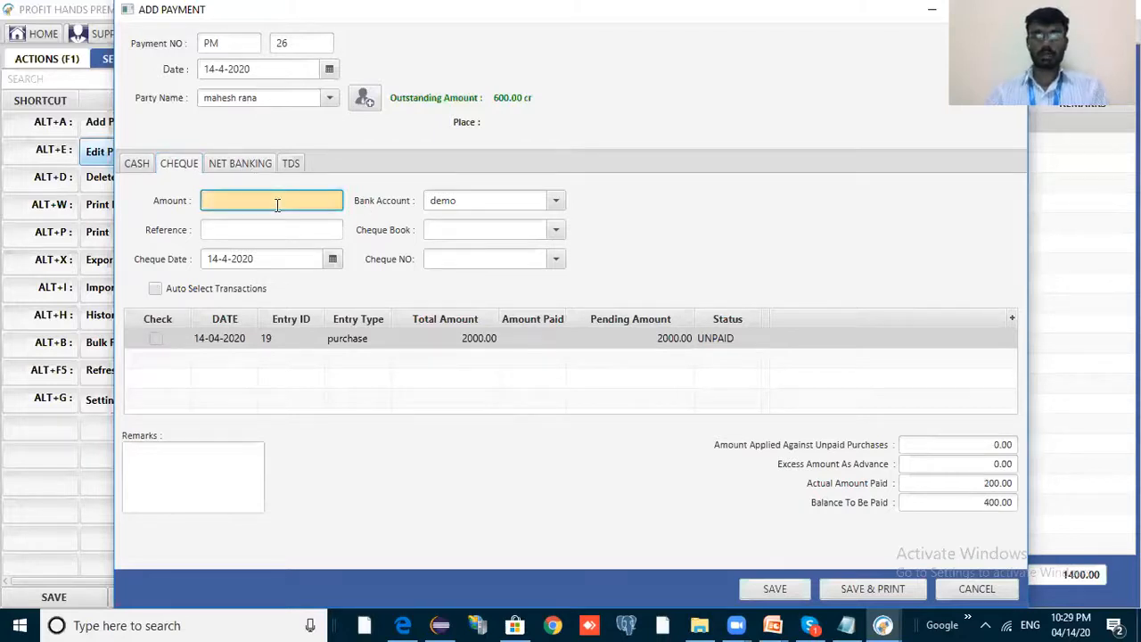
{"action": "key", "text": "ctrl+Tab"}
{"action": "type", "text": "200"}
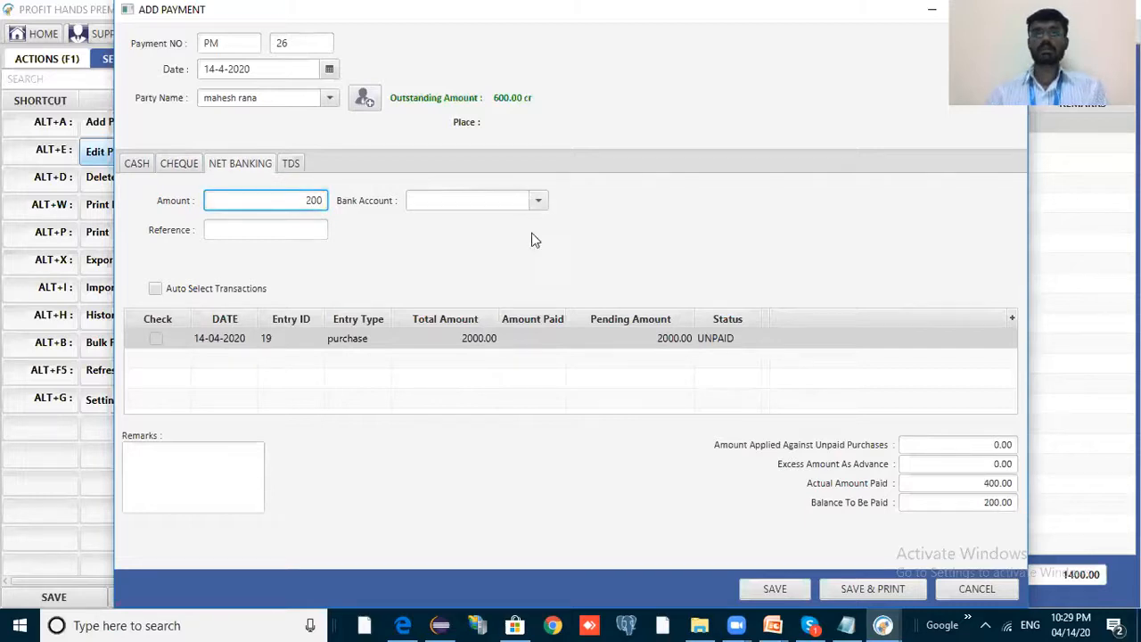
{"action": "left_click", "coordinate": [537, 201]}
{"action": "left_click", "coordinate": [534, 205]}
{"action": "key", "text": "Down"}
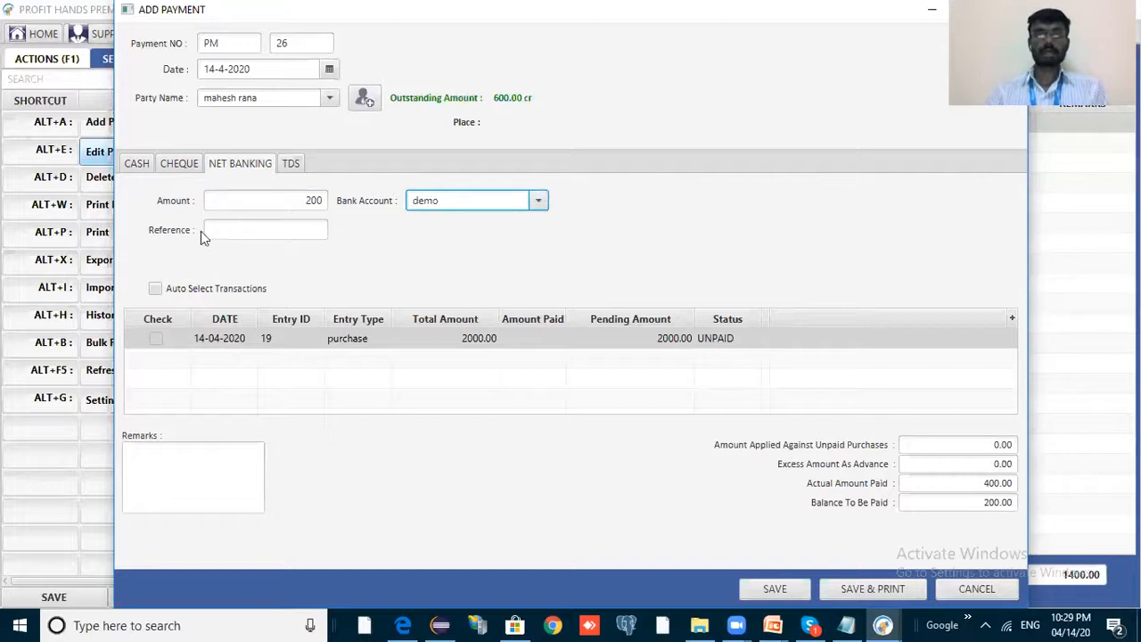
{"action": "left_click", "coordinate": [302, 231]}
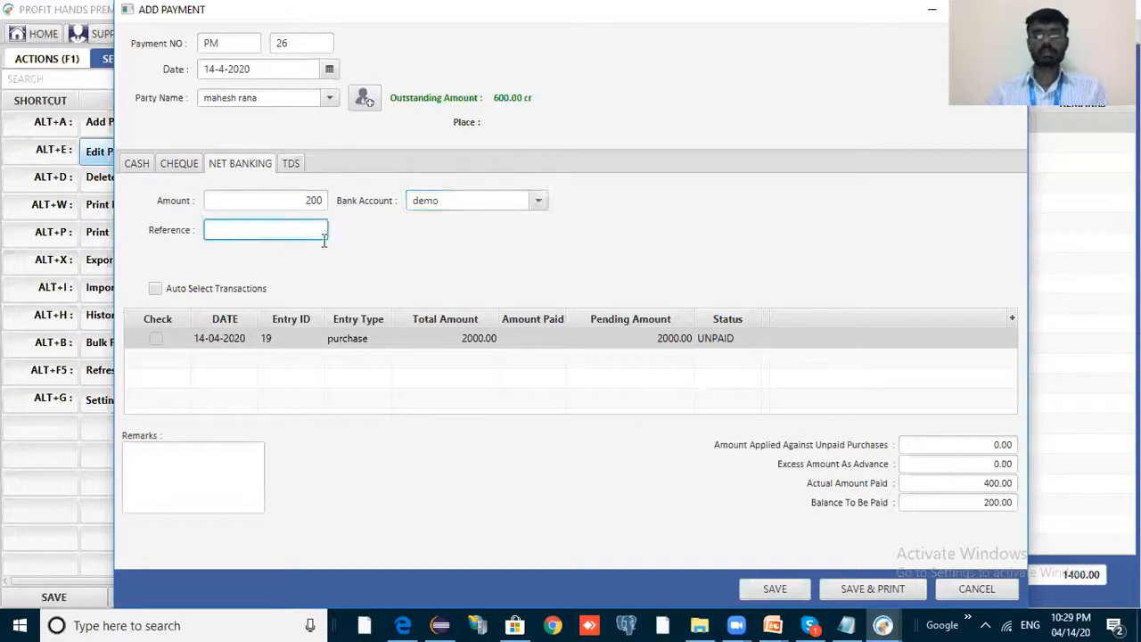
{"action": "left_click", "coordinate": [140, 164]}
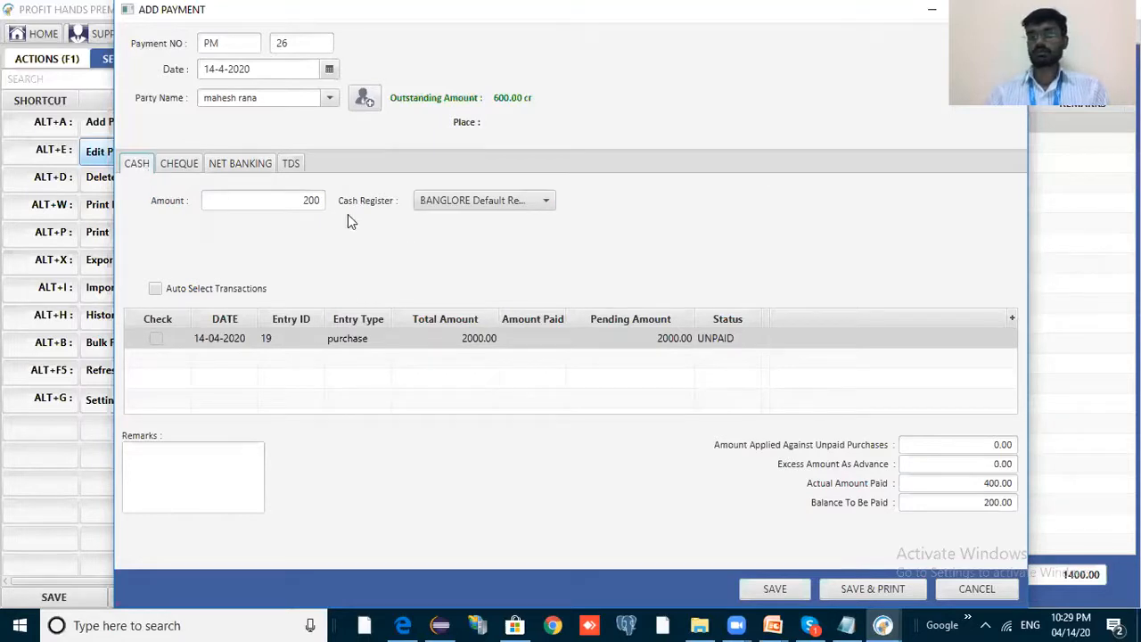
{"action": "left_click", "coordinate": [240, 165]}
Enter the UTR transfer reference, auto-select purchase 19, and save payment PM 26.
{"action": "left_click", "coordinate": [282, 230]}
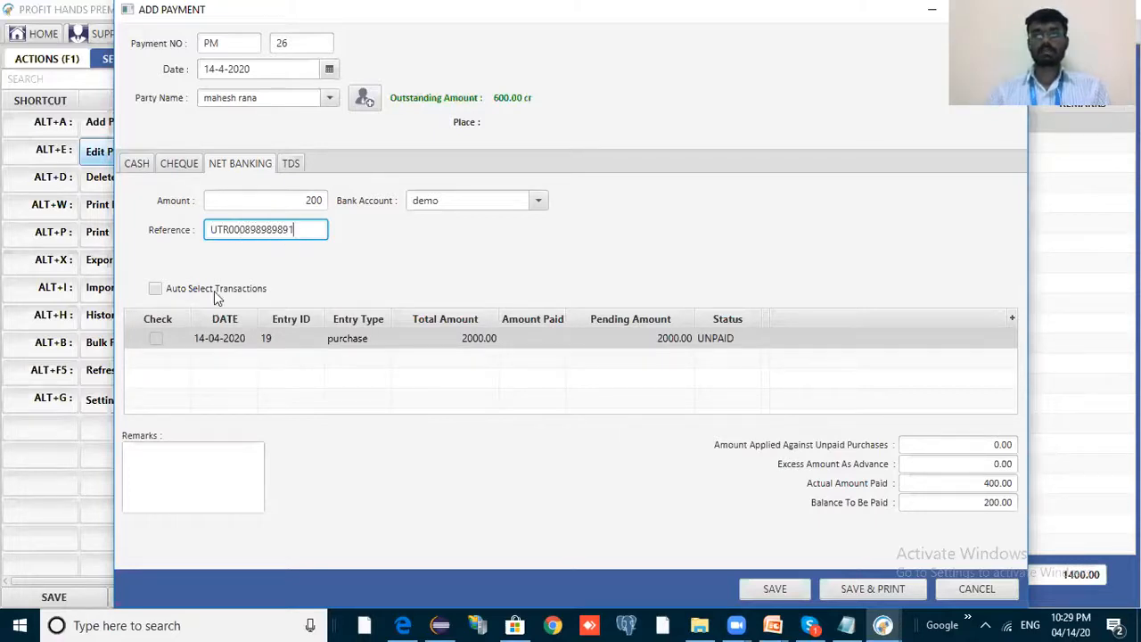
{"action": "key", "text": "Tab"}
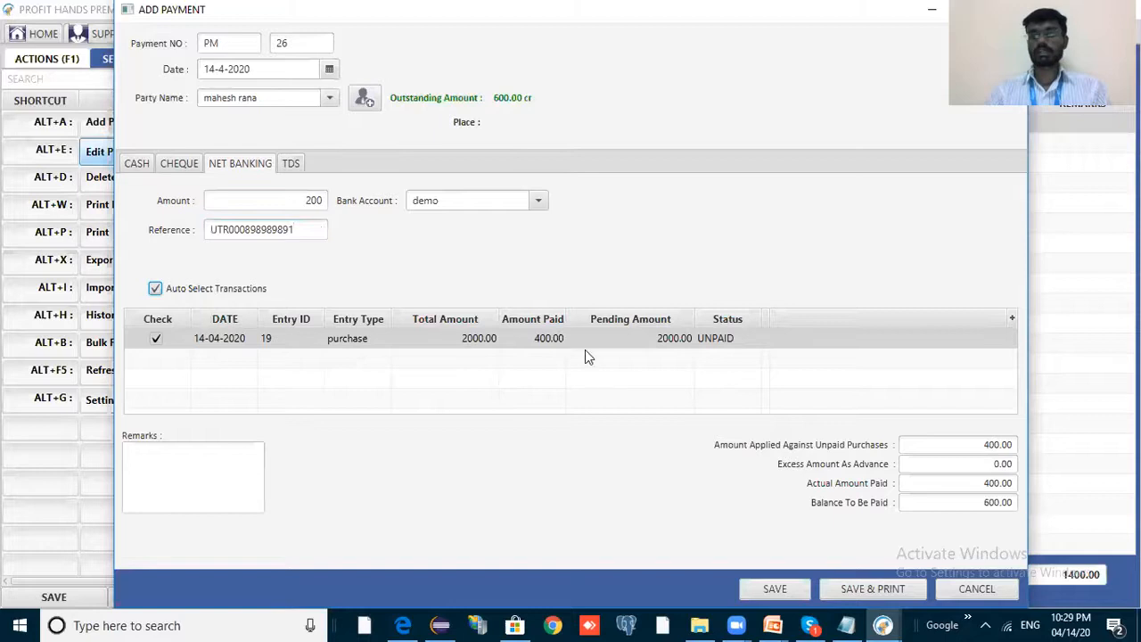
{"action": "left_click", "coordinate": [774, 588]}
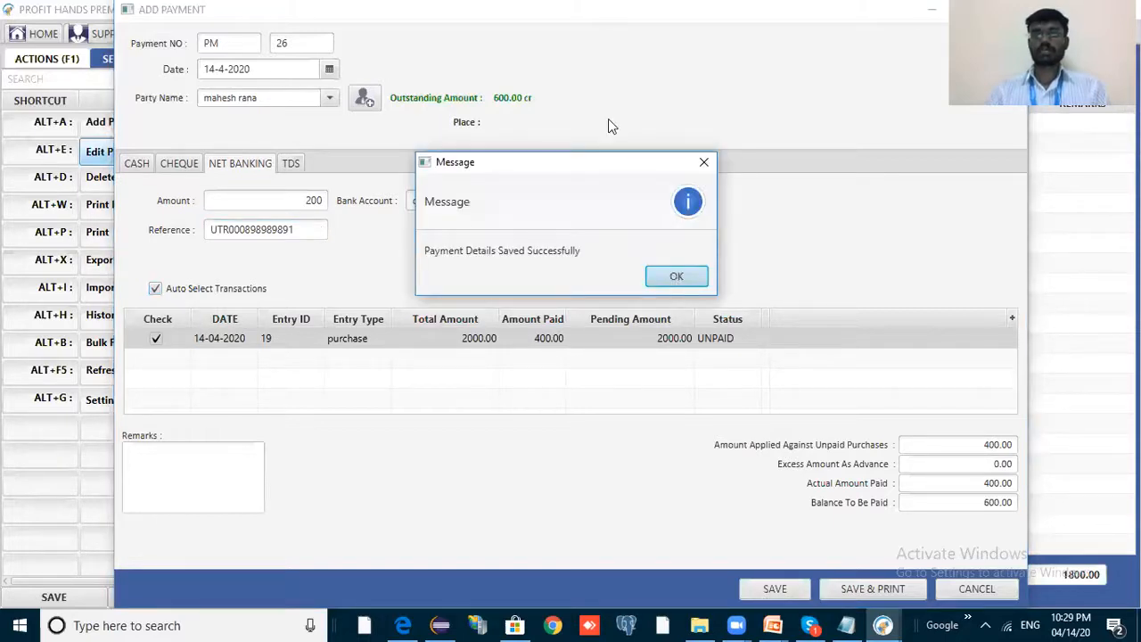
{"action": "key", "text": "Return"}
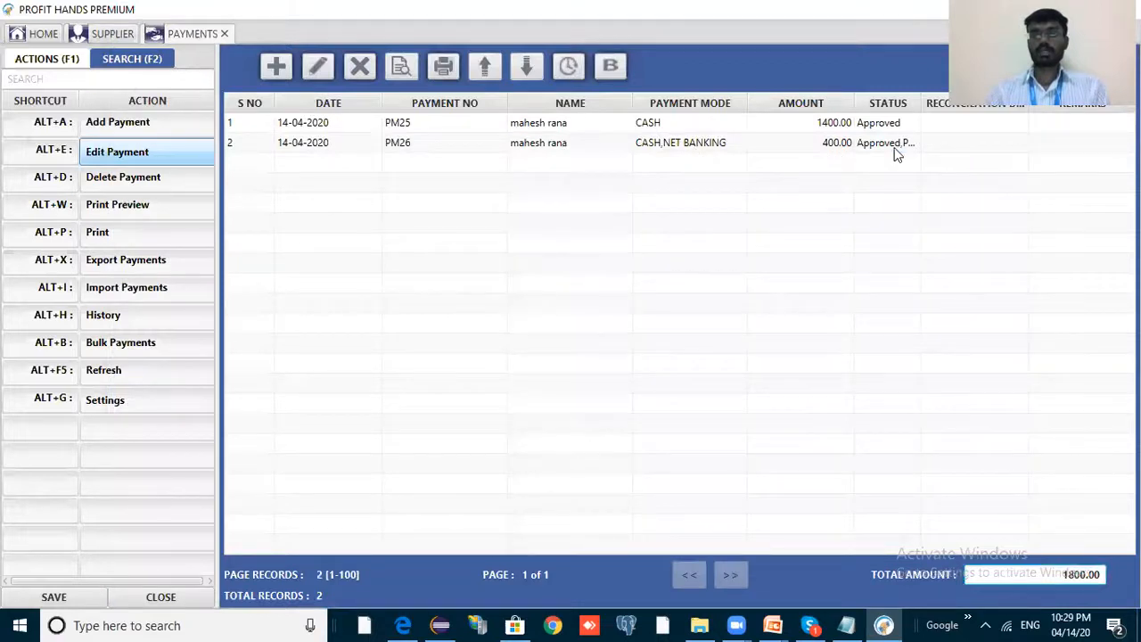
Select the PM26 row and widen the STATUS column to read Approved,Pending.
{"action": "left_click", "coordinate": [938, 145]}
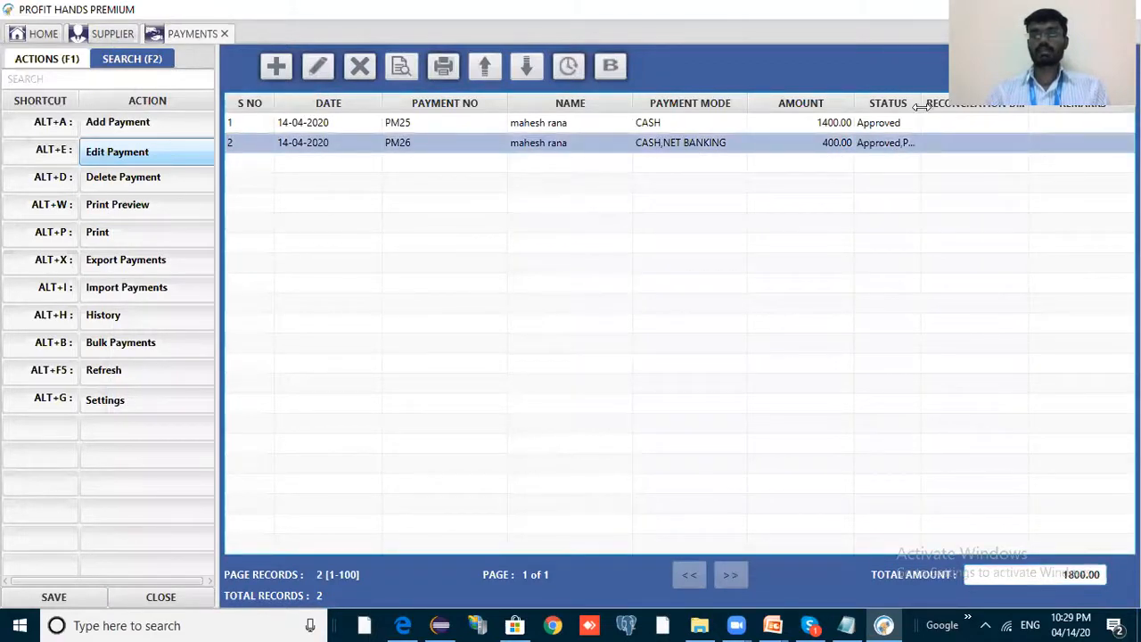
{"action": "left_click_drag", "start_coordinate": [921, 103], "coordinate": [983, 103]}
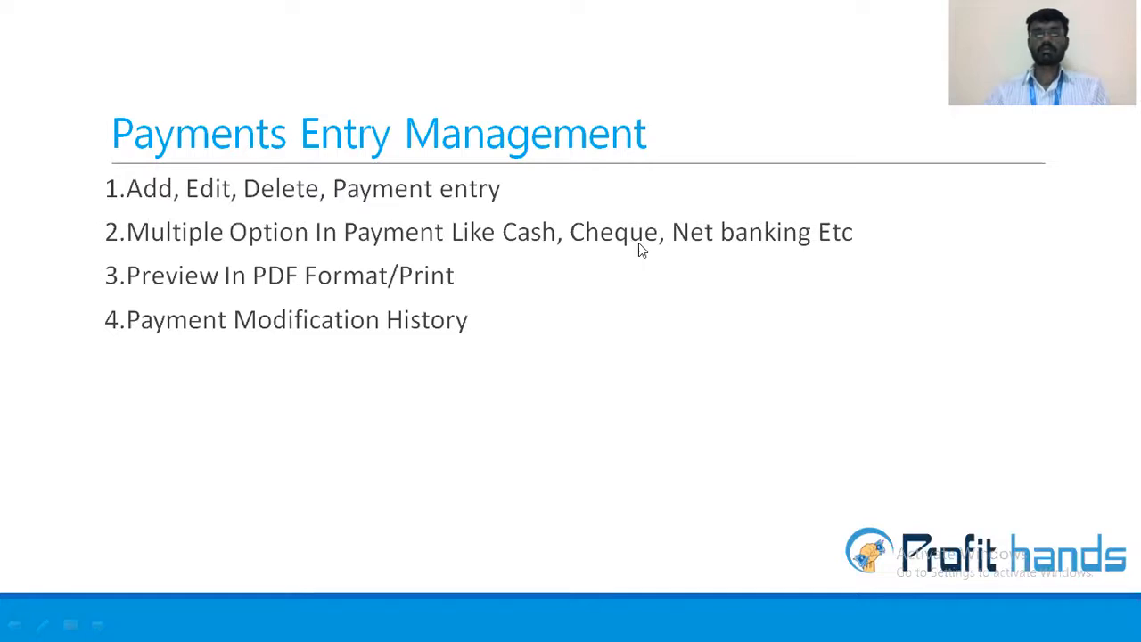
Switch from the PowerPoint slide back to the Profit Hands Premium payments list.
{"action": "key", "text": "alt+Tab"}
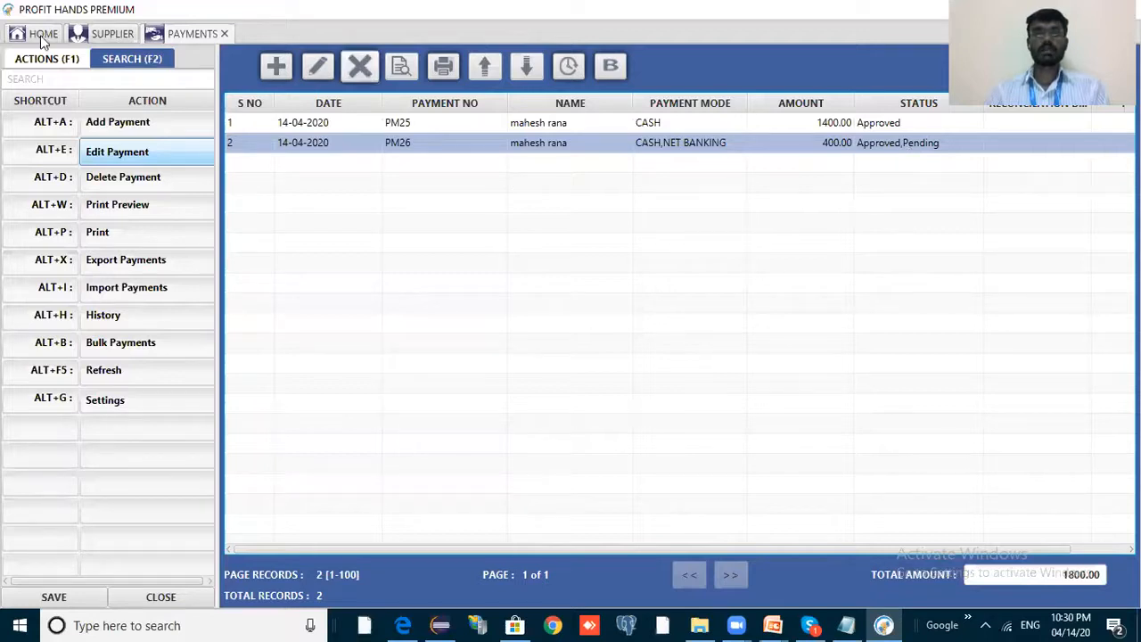
Open the bank transactions list and search from 14-4-2020.
{"action": "key", "text": "Home"}
{"action": "left_click", "coordinate": [348, 203]}
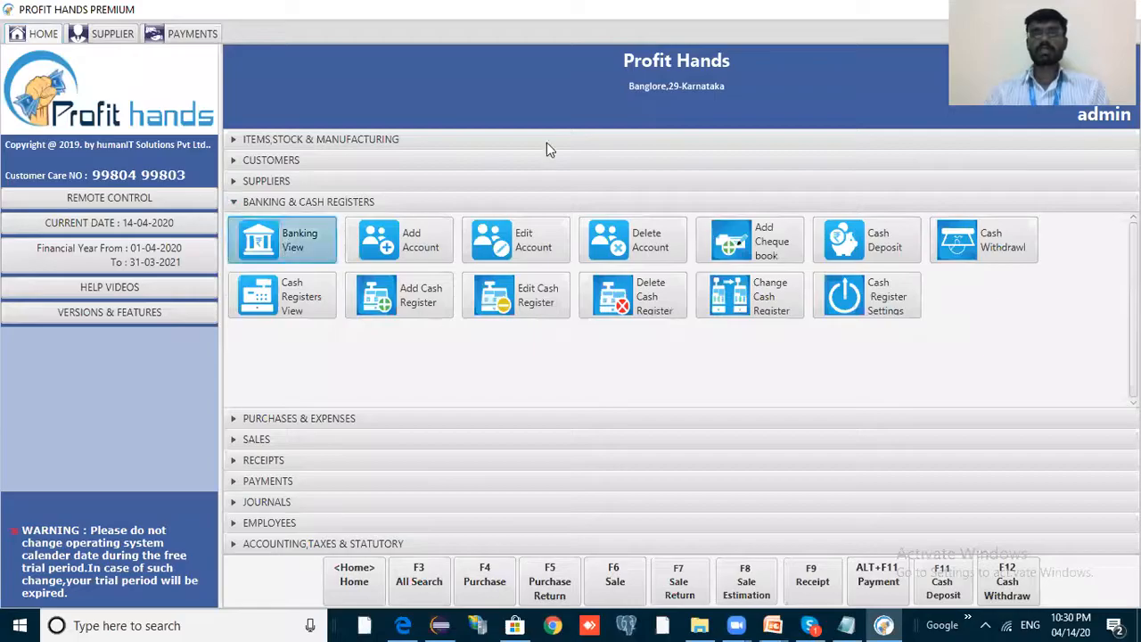
{"action": "key", "text": "Return"}
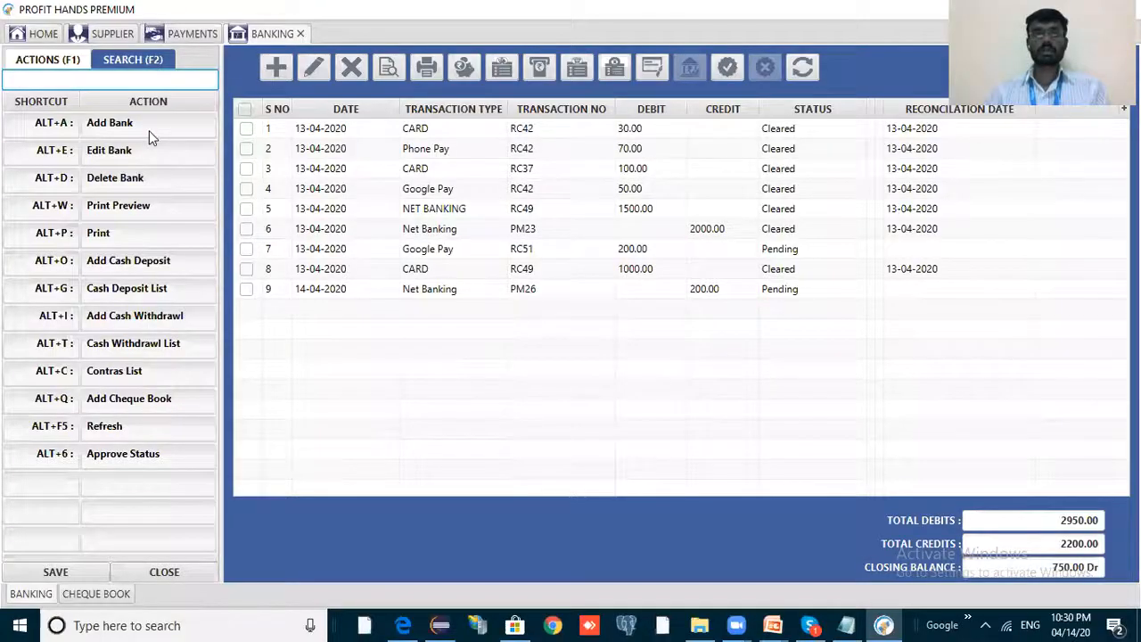
{"action": "key", "text": "F2"}
{"action": "left_click", "coordinate": [245, 159]}
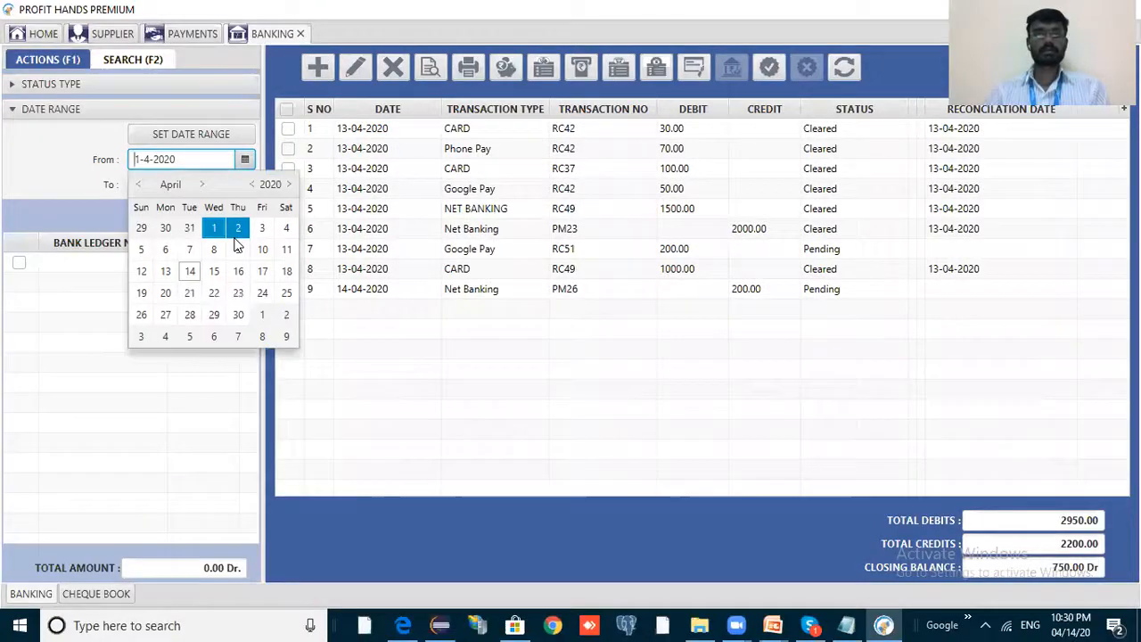
{"action": "left_click", "coordinate": [190, 271]}
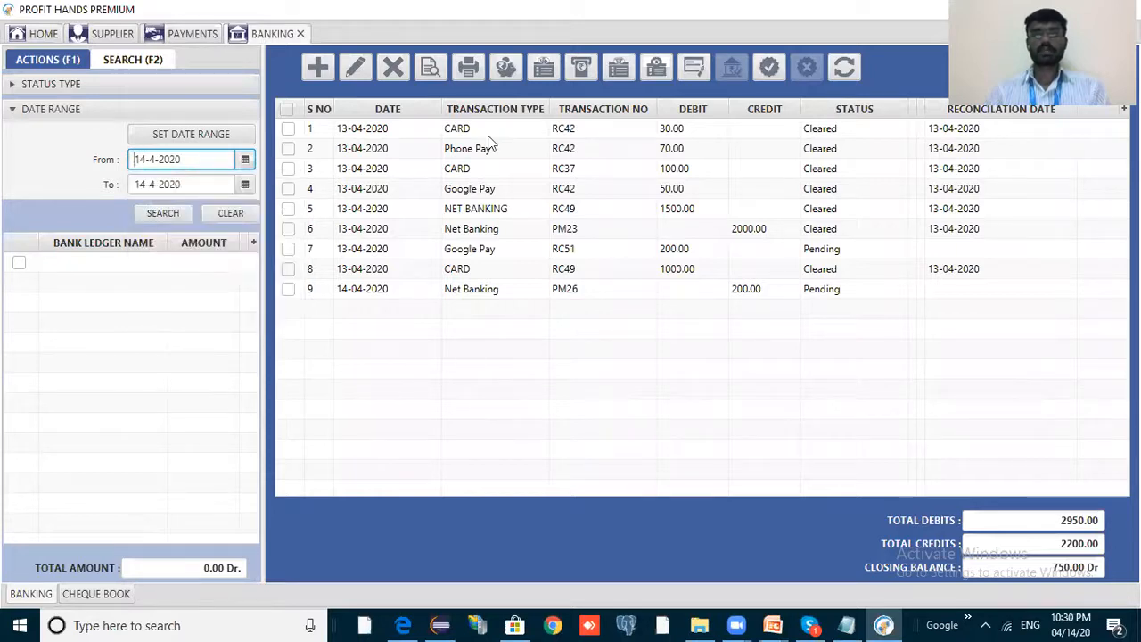
{"action": "key", "text": "Return"}
Tick the PM26 net banking transaction and save its status as Cleared.
{"action": "left_click", "coordinate": [782, 134]}
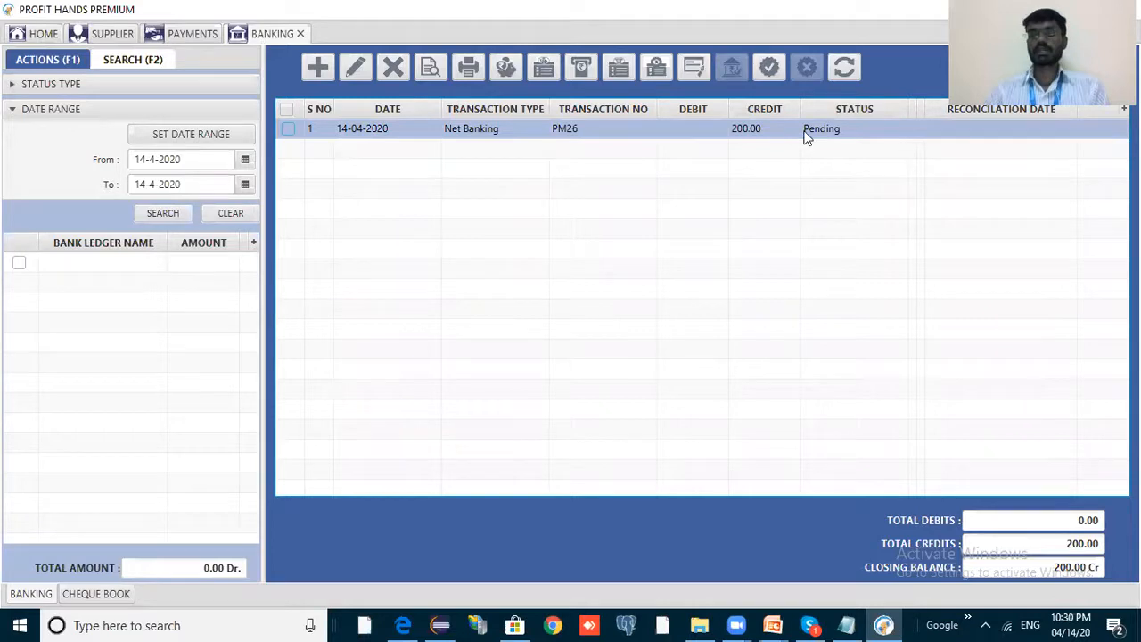
{"action": "left_click", "coordinate": [296, 131]}
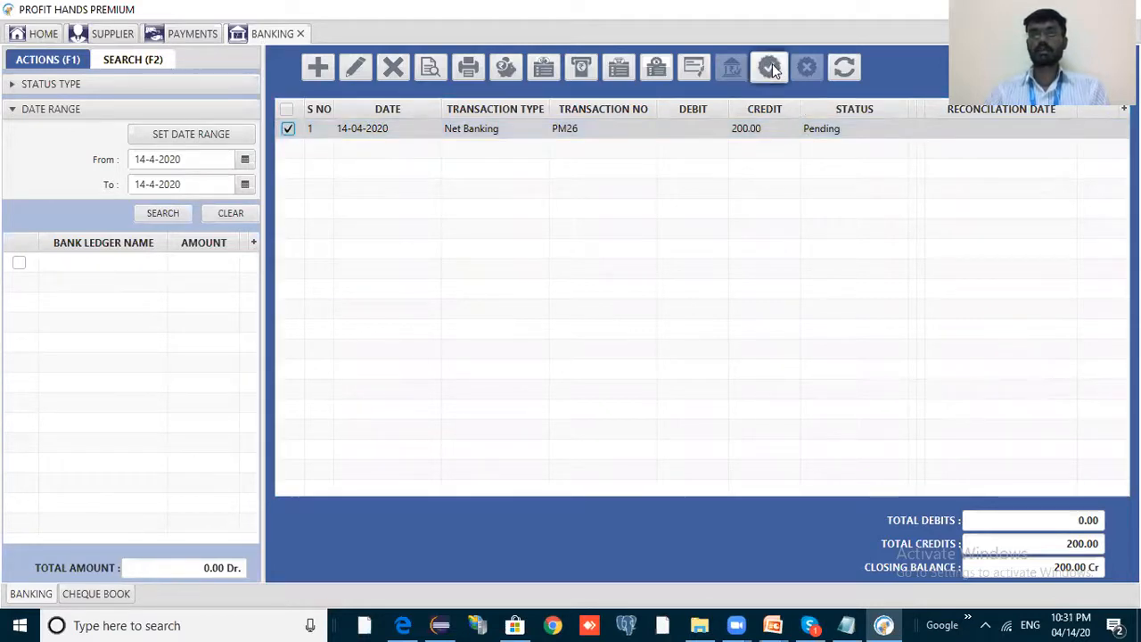
{"action": "left_click", "coordinate": [770, 69]}
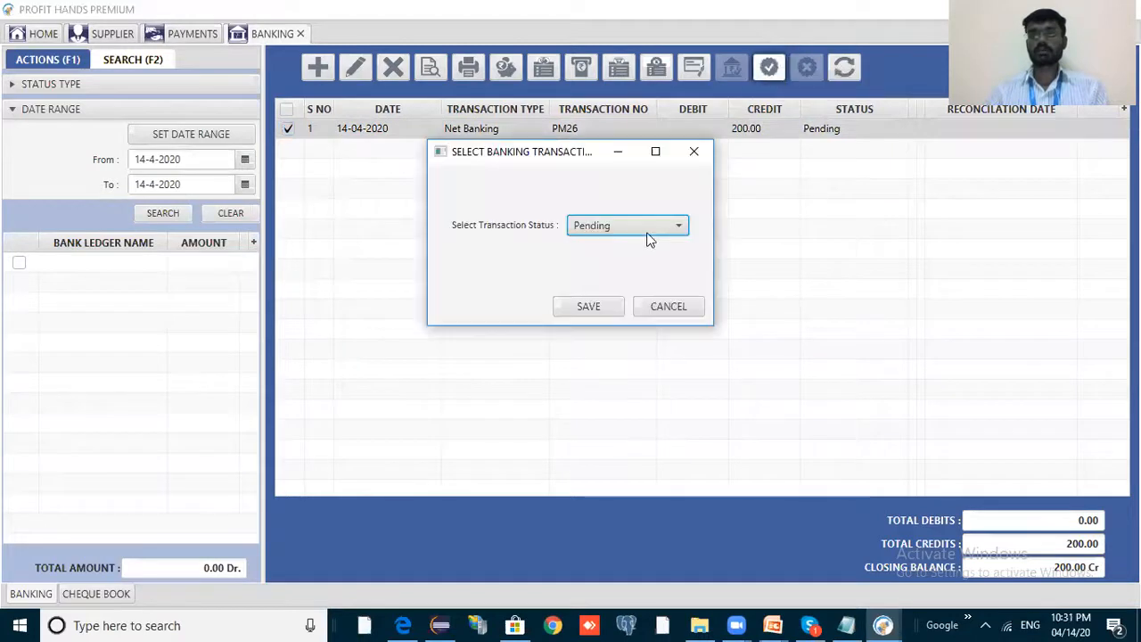
{"action": "left_click", "coordinate": [649, 233]}
{"action": "left_click", "coordinate": [634, 264]}
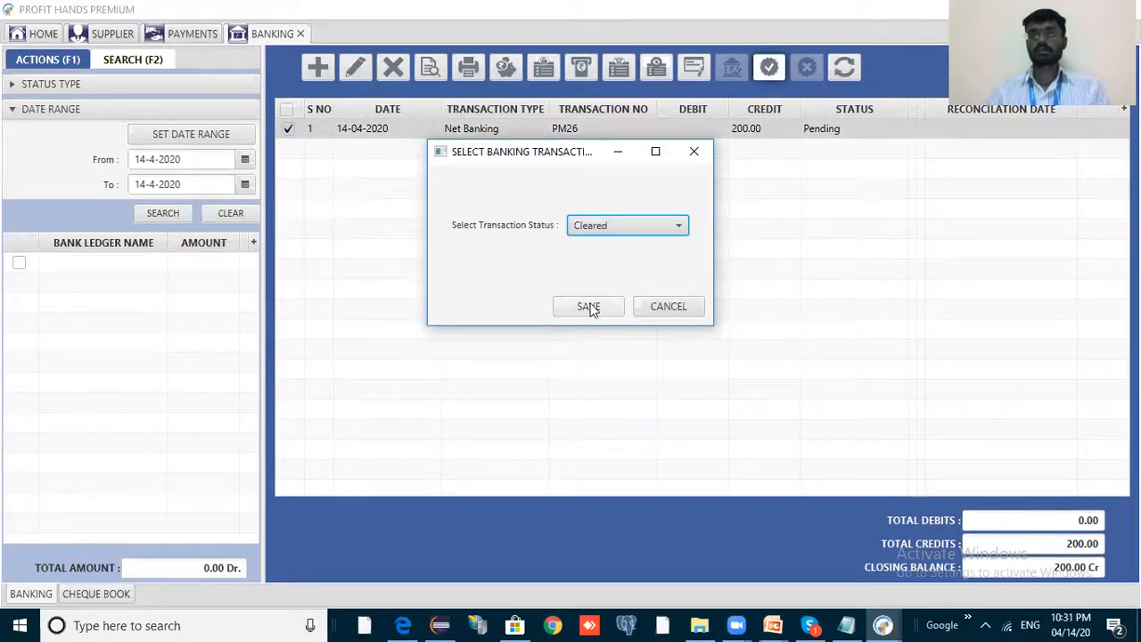
{"action": "left_click", "coordinate": [589, 308]}
{"action": "left_click", "coordinate": [675, 276]}
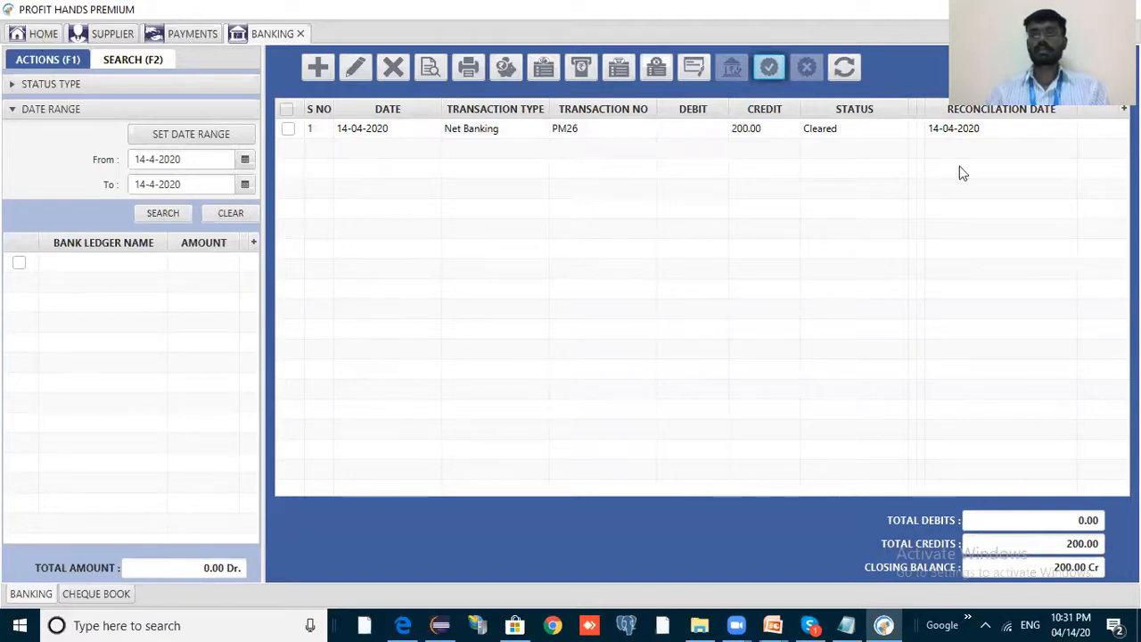
{"action": "key", "text": "ctrl+shift+Tab"}
Select PM26 in the payments list to confirm Approved,Approved status and 14-04-2020 reconciliation date.
{"action": "left_click", "coordinate": [889, 148]}
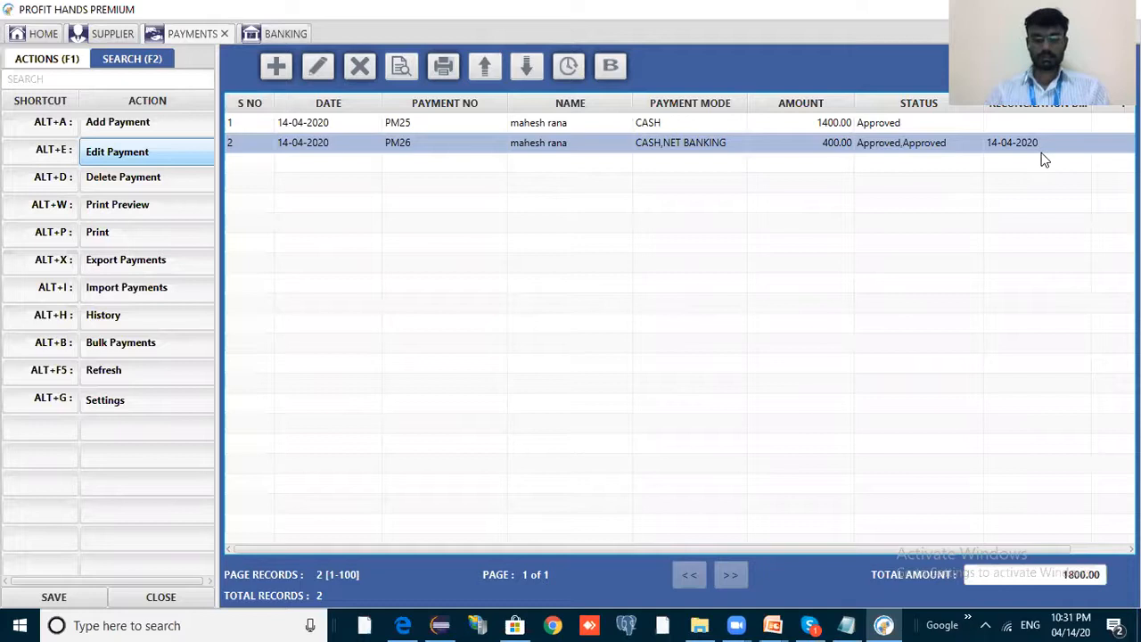
{"action": "key", "text": "alt+Tab"}
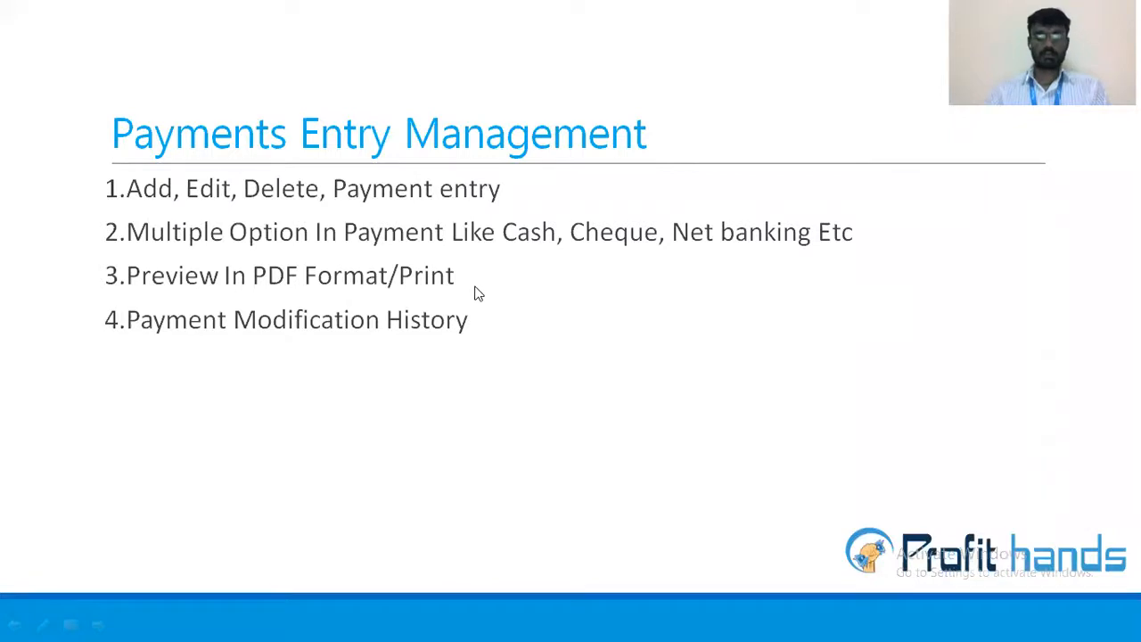
{"action": "key", "text": "alt+Tab"}
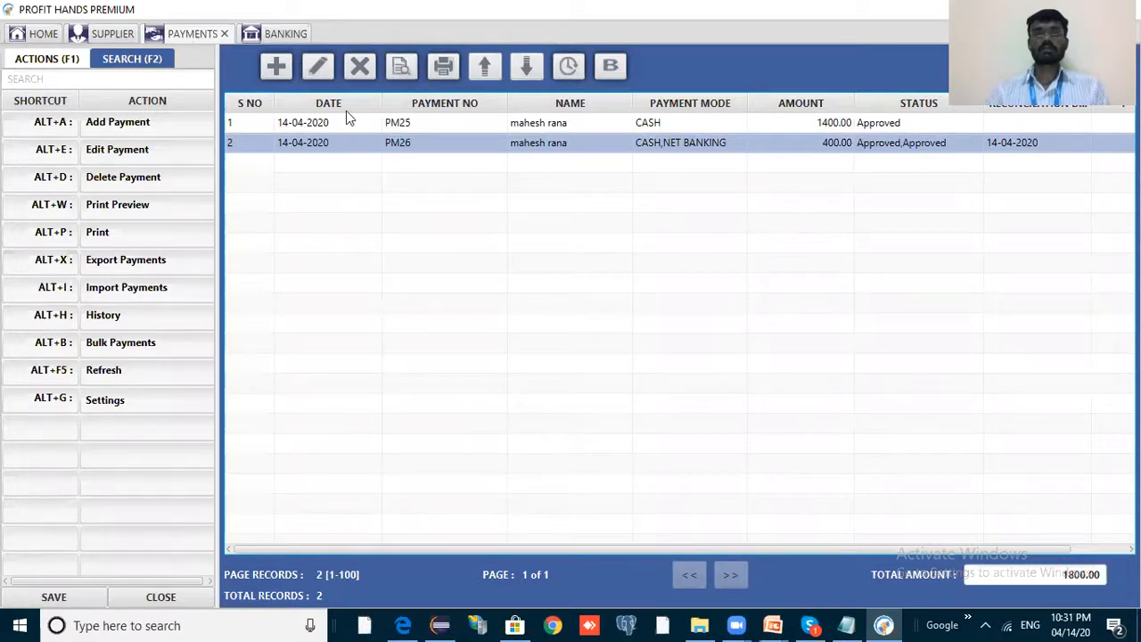
{"action": "left_click", "coordinate": [431, 126]}
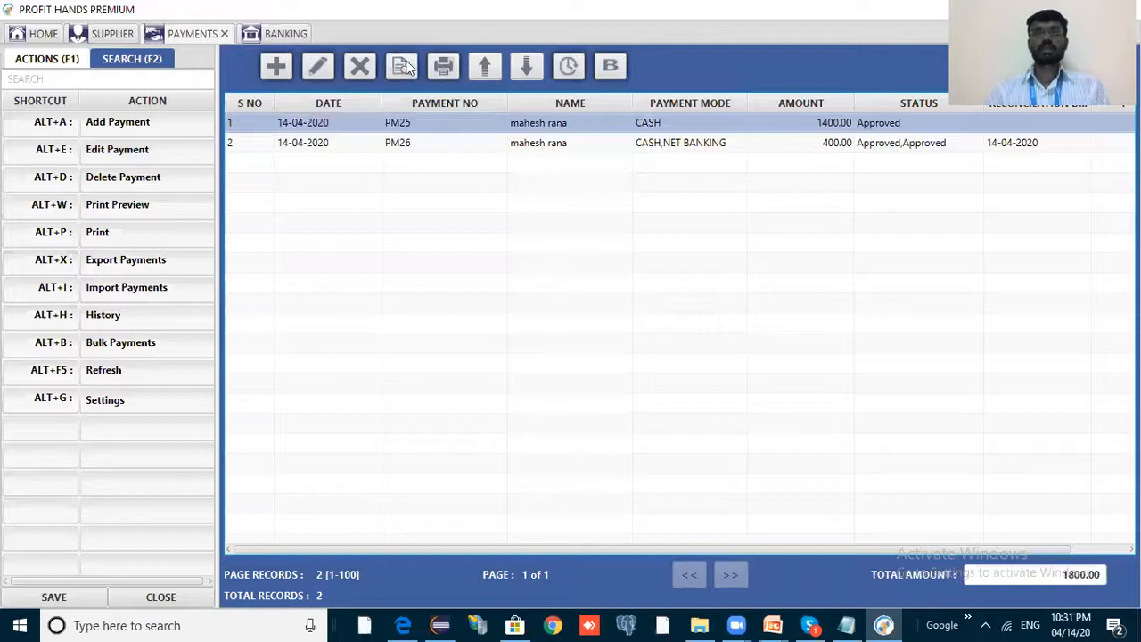
{"action": "key", "text": "Down"}
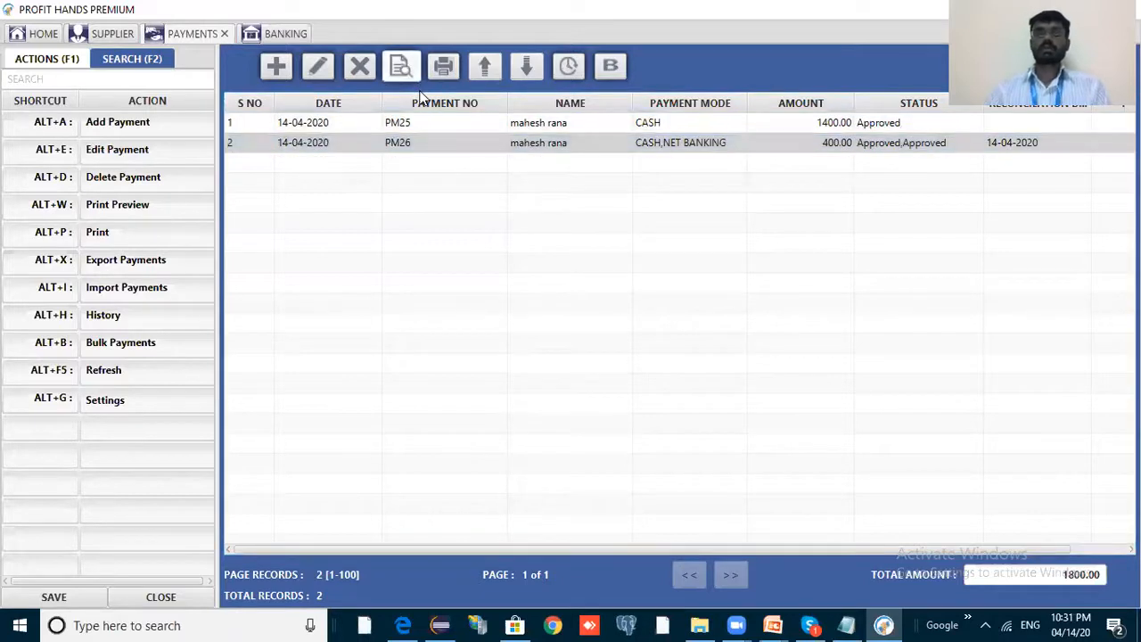